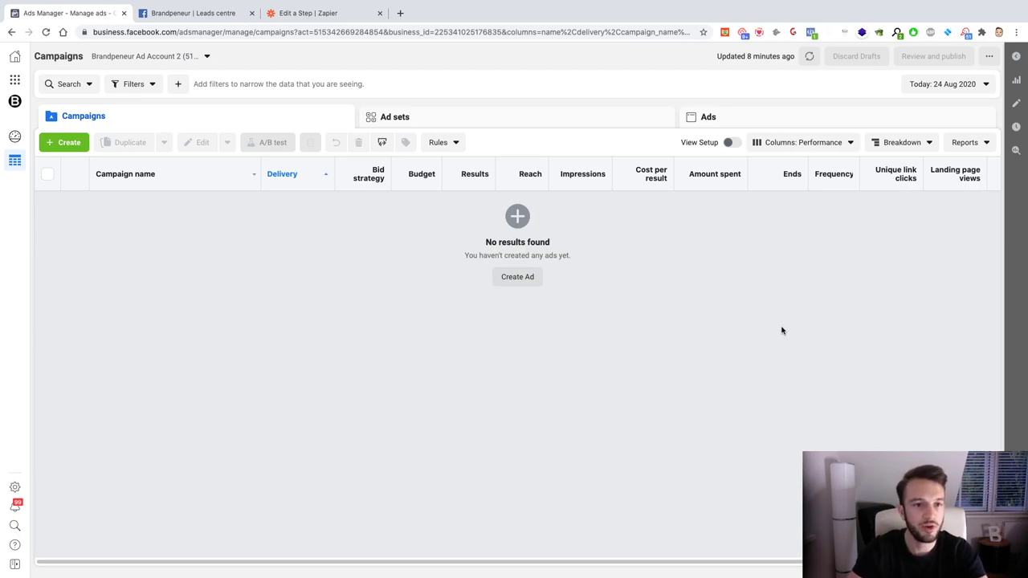
Step: Start a new campaign with the + Create button on the empty Campaigns tab
left_click(71, 141)
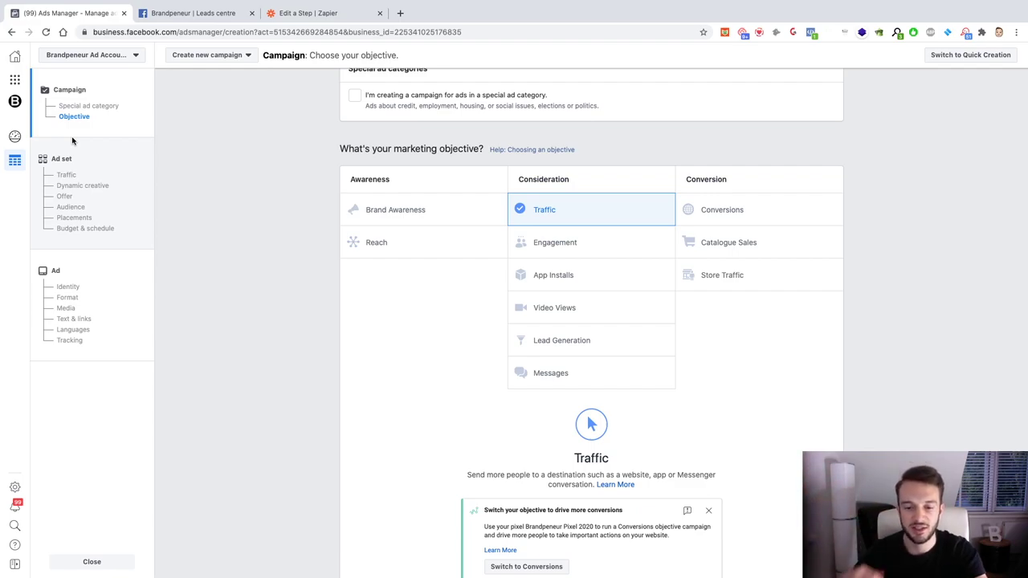
Step: Scroll down past the objectives to the Campaign name field, which reads 'Traffic'
scroll(277, 400, "down", 1)
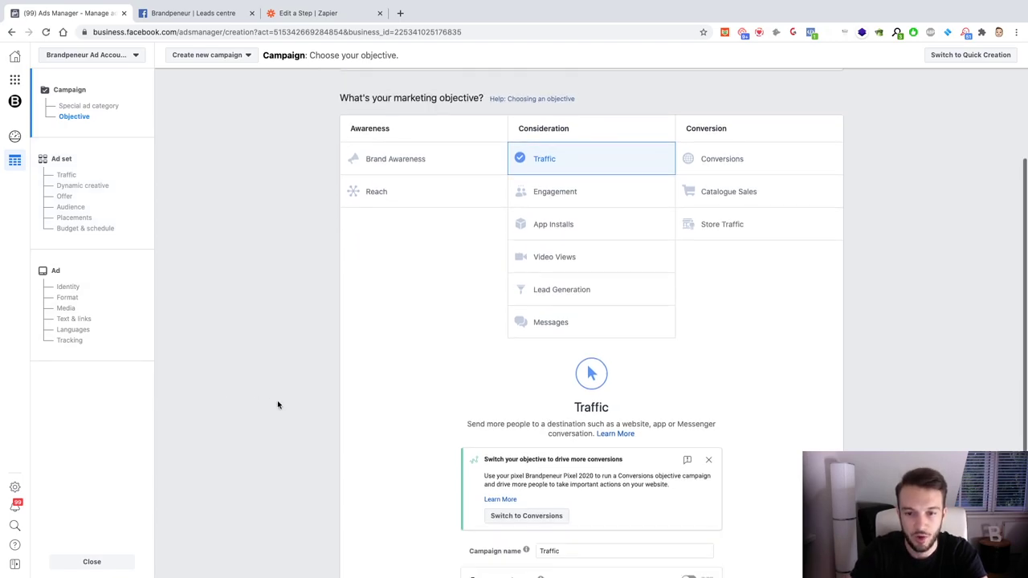
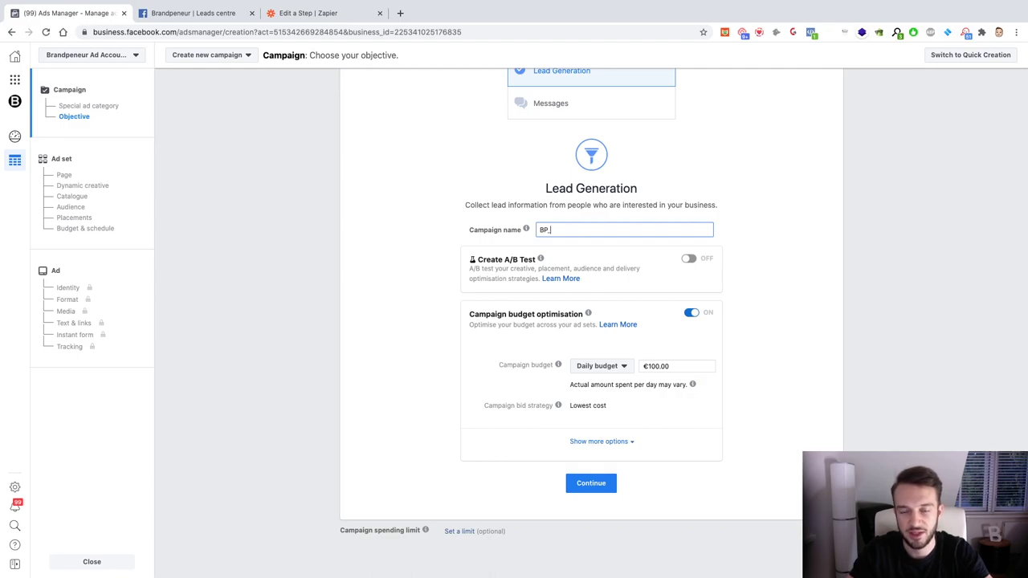
Step: Name the campaign BP_LEADFORM_UK_PTFreeconsultation
type("LEAD")
key("BackSpace")
key("BackSpace")
key("BackSpace")
type("EAD")
key("BackSpace")
type("DFORM_")
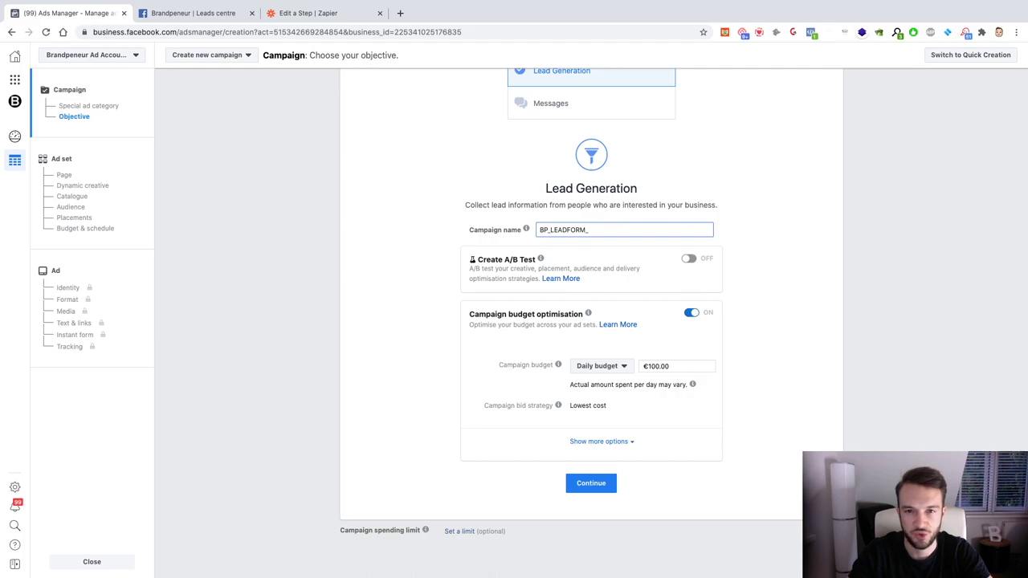
type("PT")
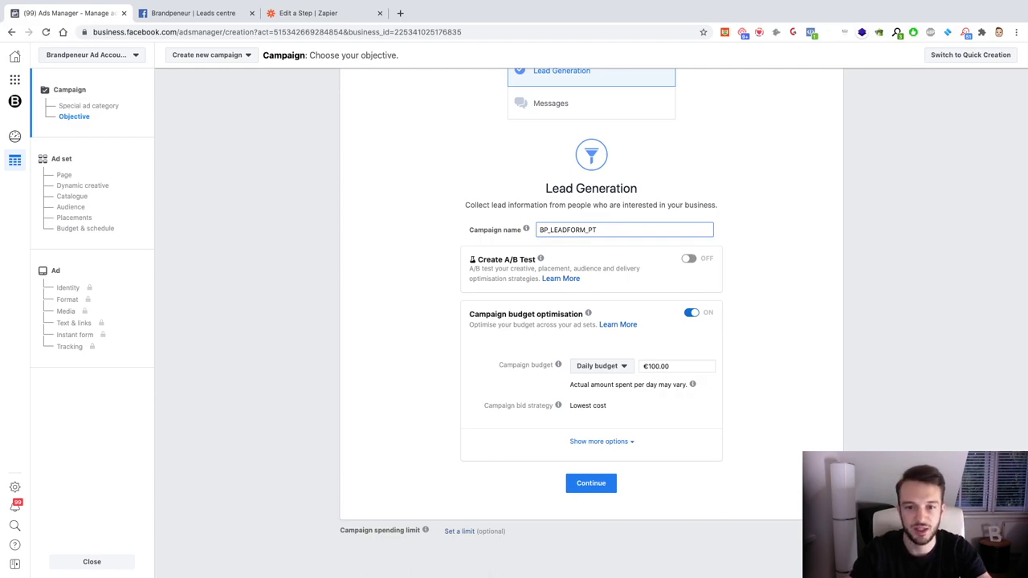
type("Freec")
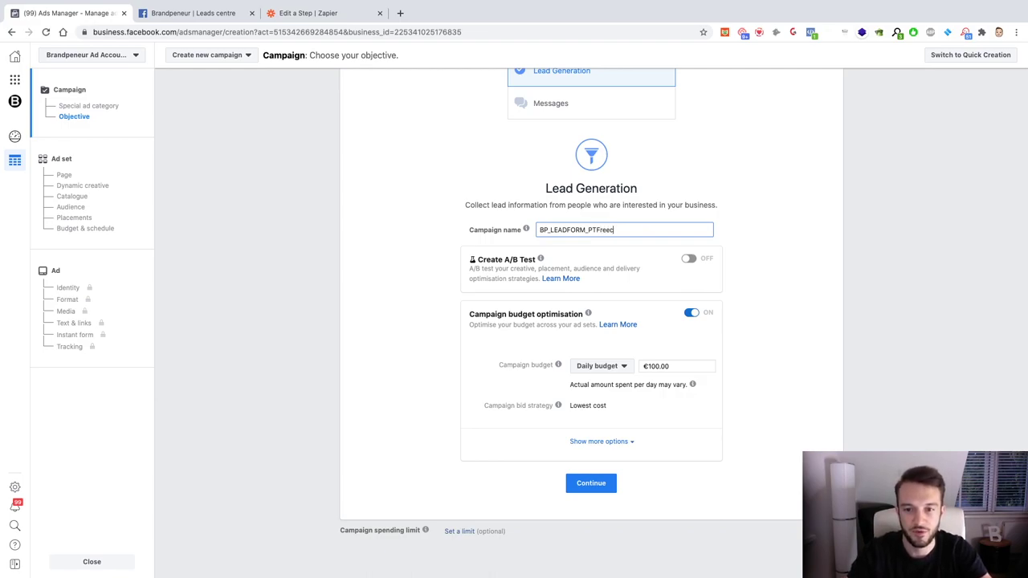
type("onsultation")
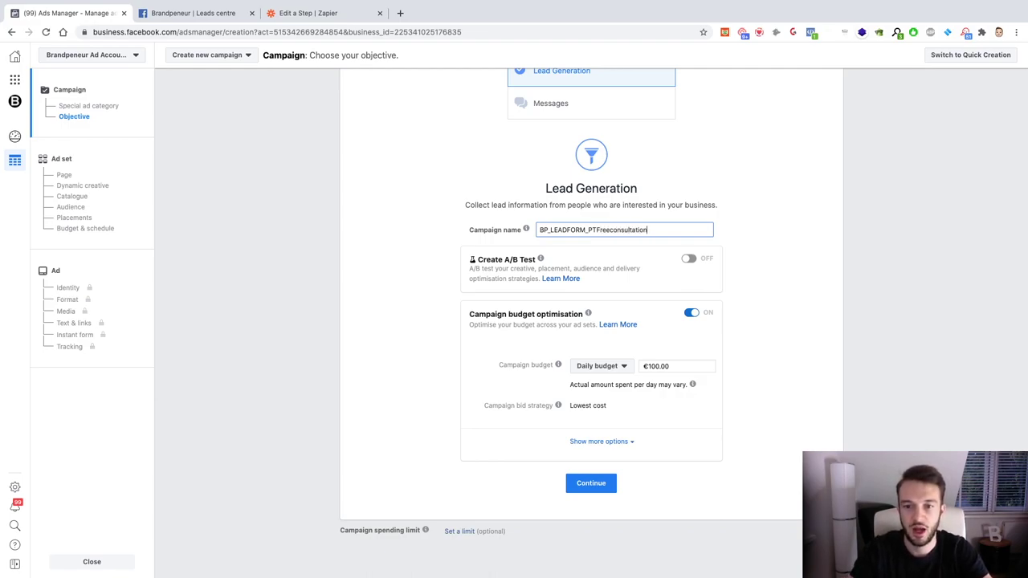
left_click(589, 230)
type("_UK_")
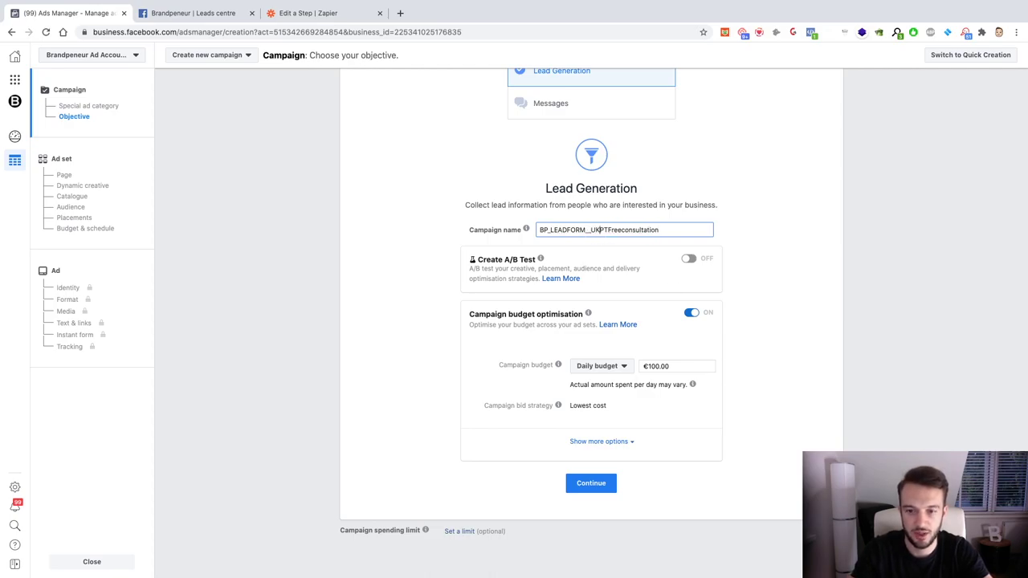
left_click(590, 229)
key("BackSpace")
left_click(647, 274)
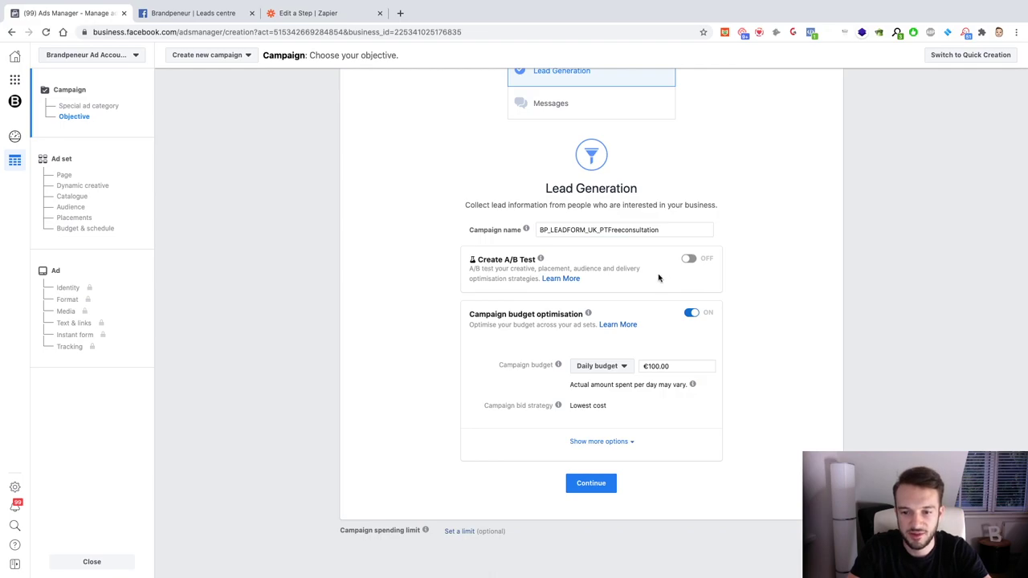
Step: Lower the daily campaign budget to €20.00 and continue to the ad set
left_click(645, 367)
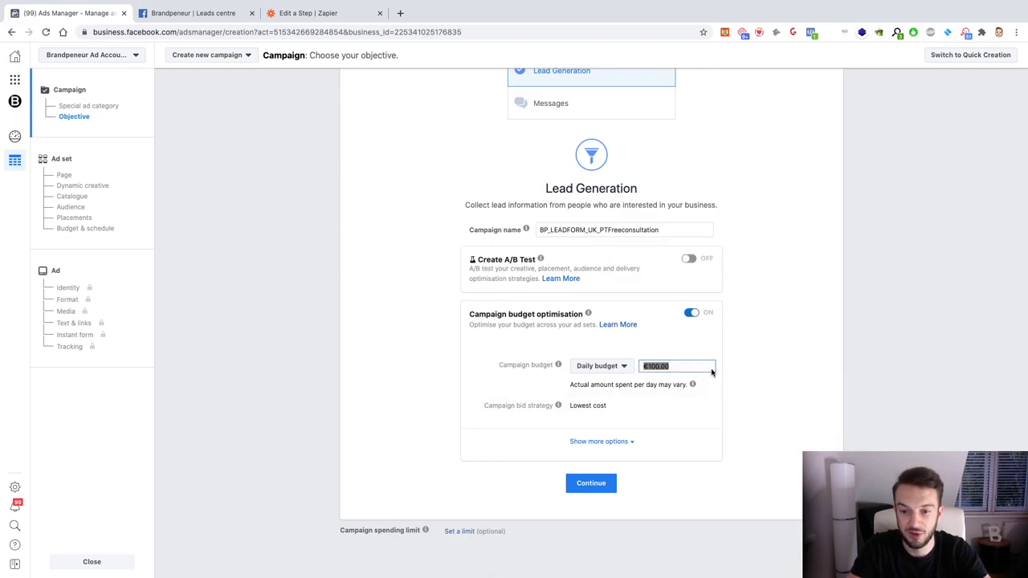
type("20")
left_click(733, 406)
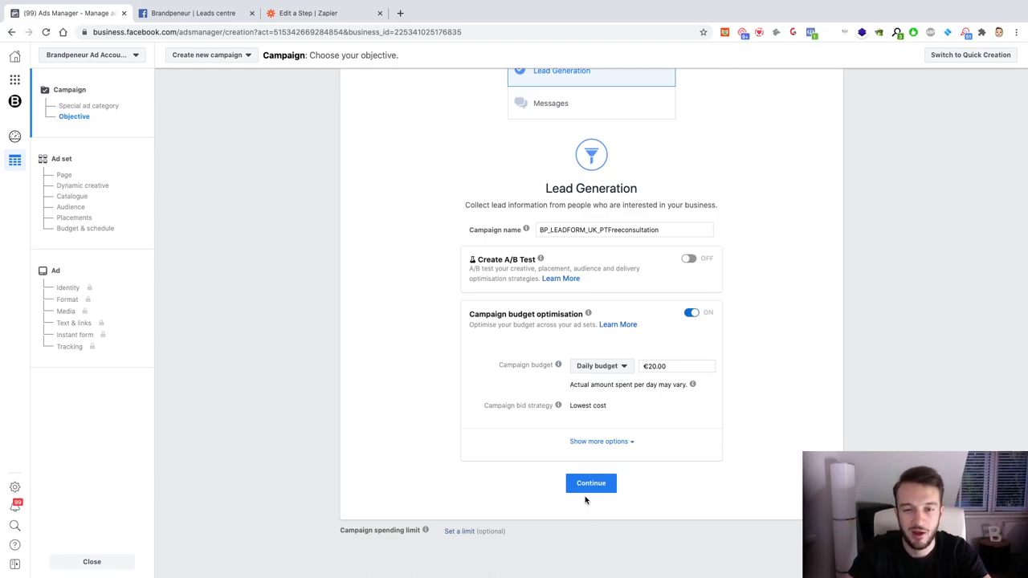
left_click(587, 488)
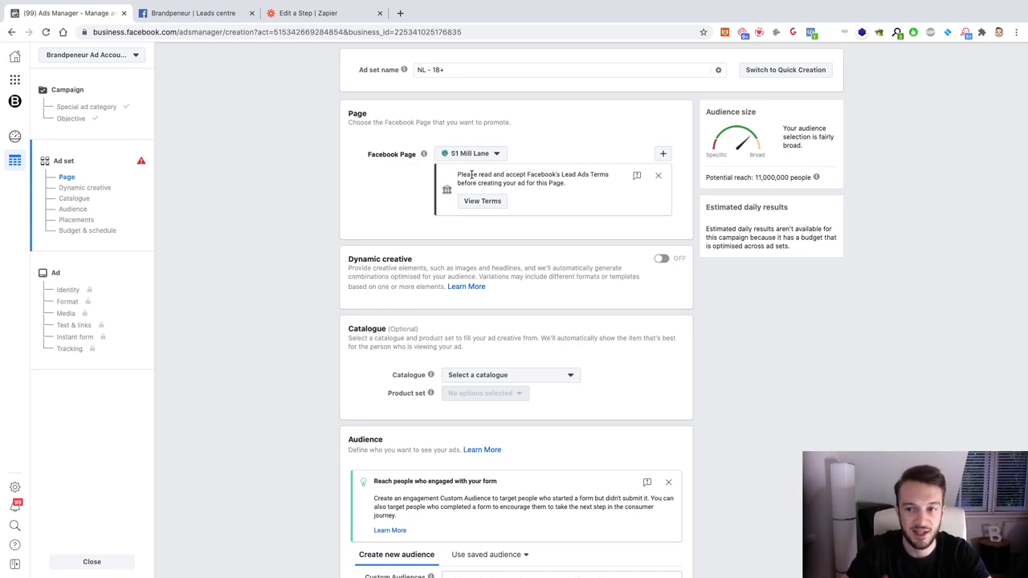
Step: Set Brandpeneur as the ad set's Facebook Page and close the Lead Ads terms notice
left_click(491, 158)
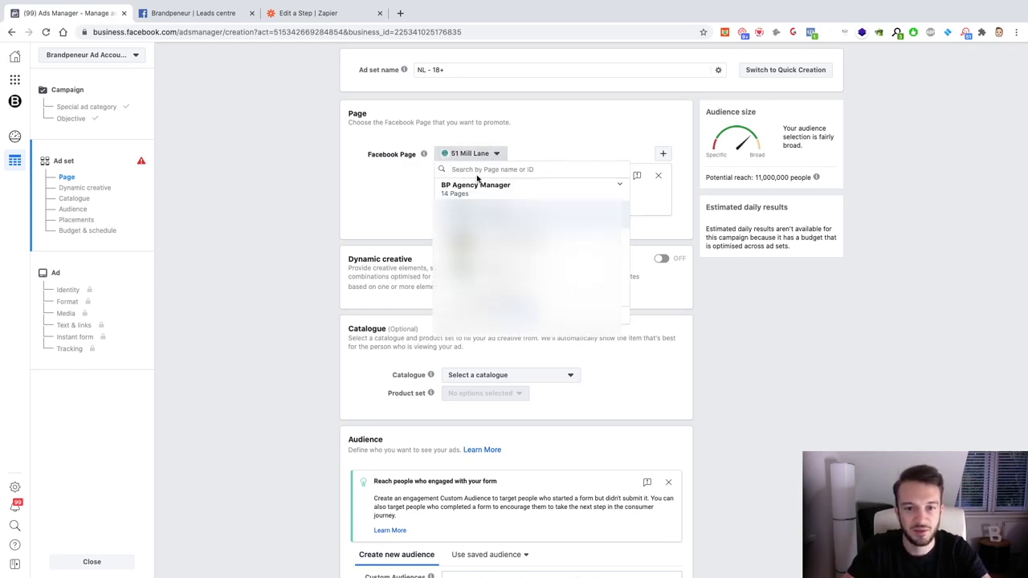
type("brandpe")
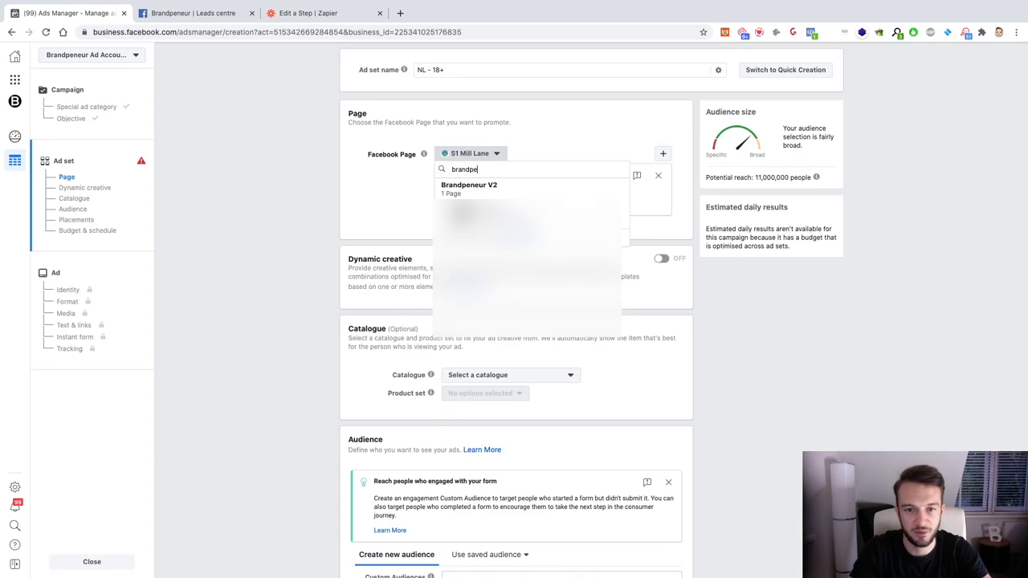
left_click(523, 221)
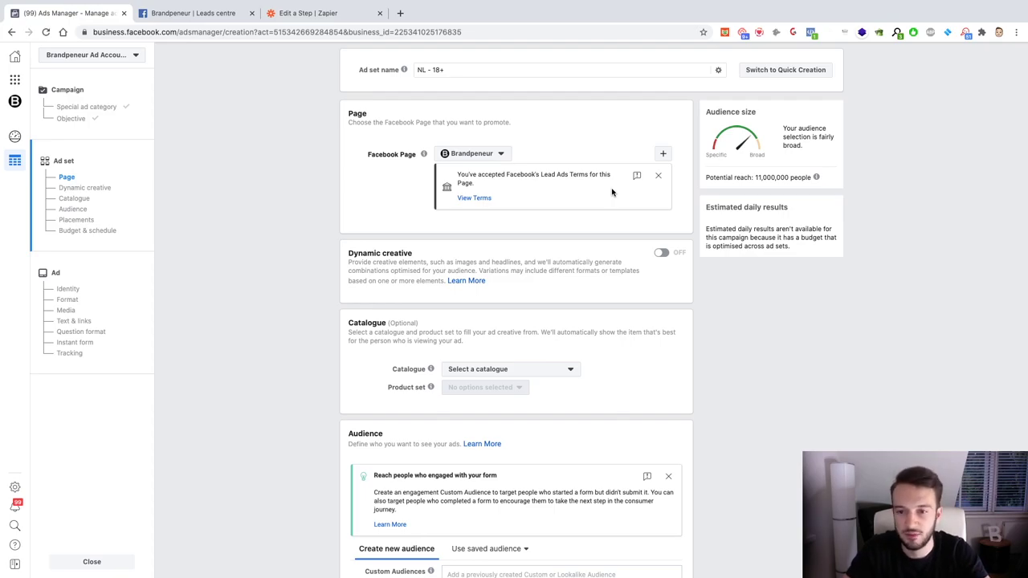
left_click(658, 176)
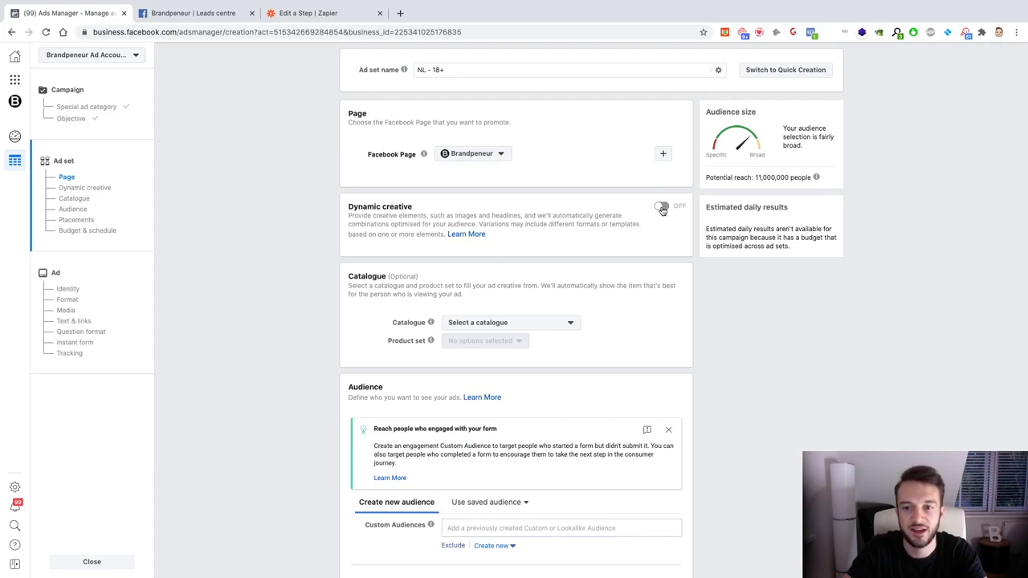
Step: Toggle Dynamic creative to bring up the 'How to create ads using dynamic creative' explanation
left_click(661, 209)
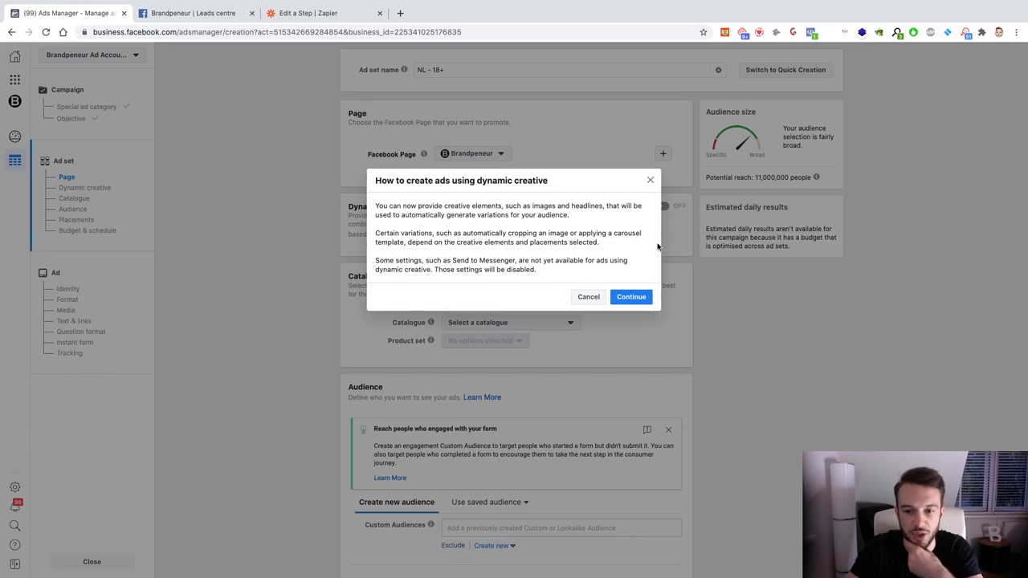
Step: Confirm the explanation dialog so Dynamic creative switches on for the ad set
left_click(626, 296)
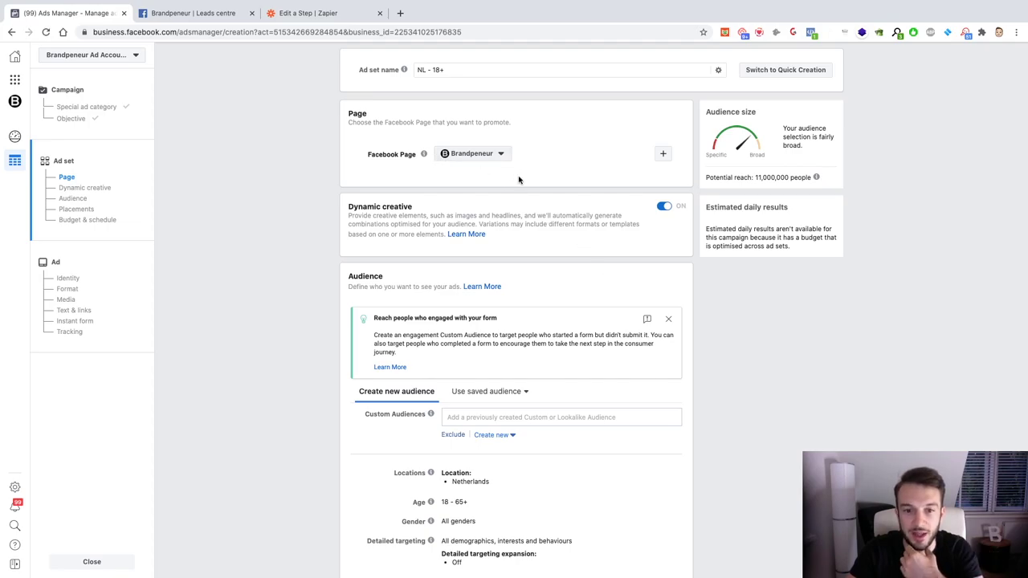
Step: Dismiss the engaged-audience banner and replace the Netherlands location with United Kingdom
scroll(528, 257, "down", 2)
scroll(528, 257, "down", 2)
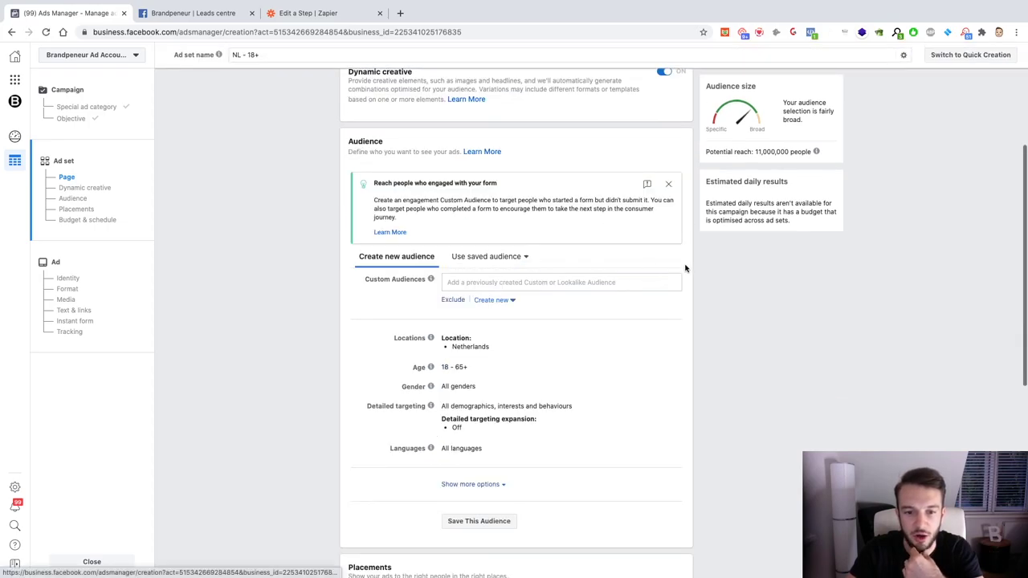
left_click(667, 184)
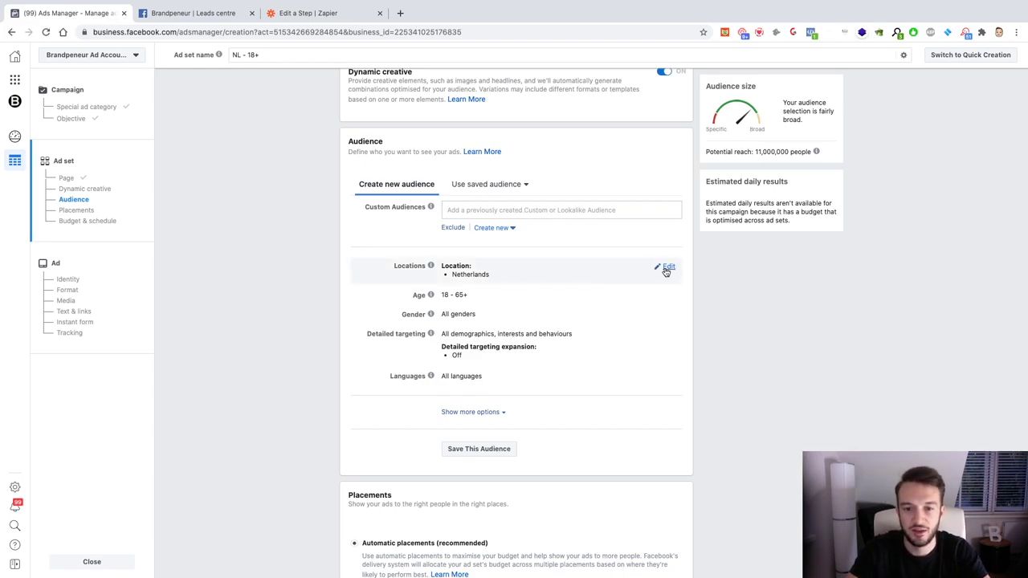
left_click(667, 269)
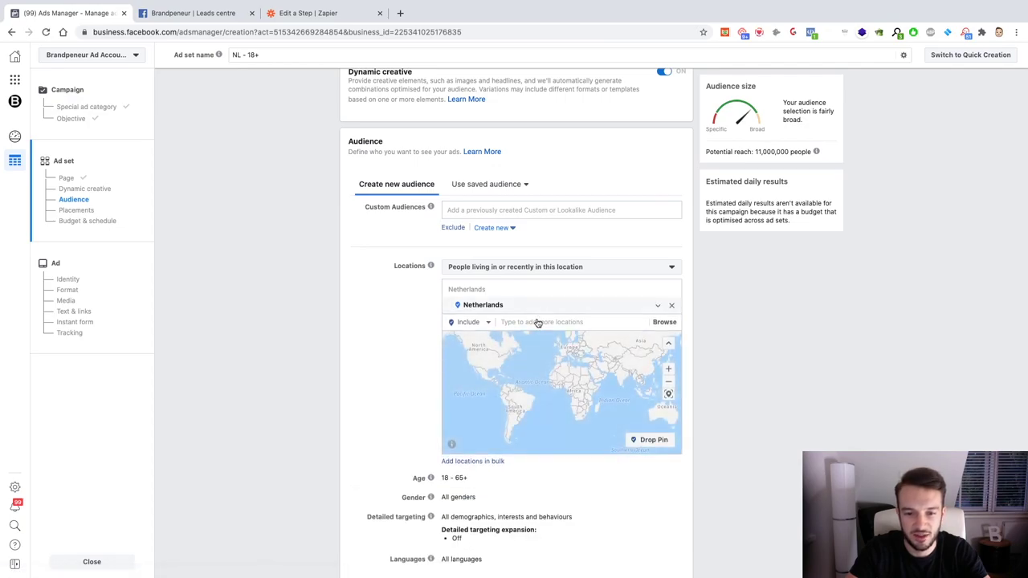
left_click(671, 305)
left_click(519, 322)
type("U")
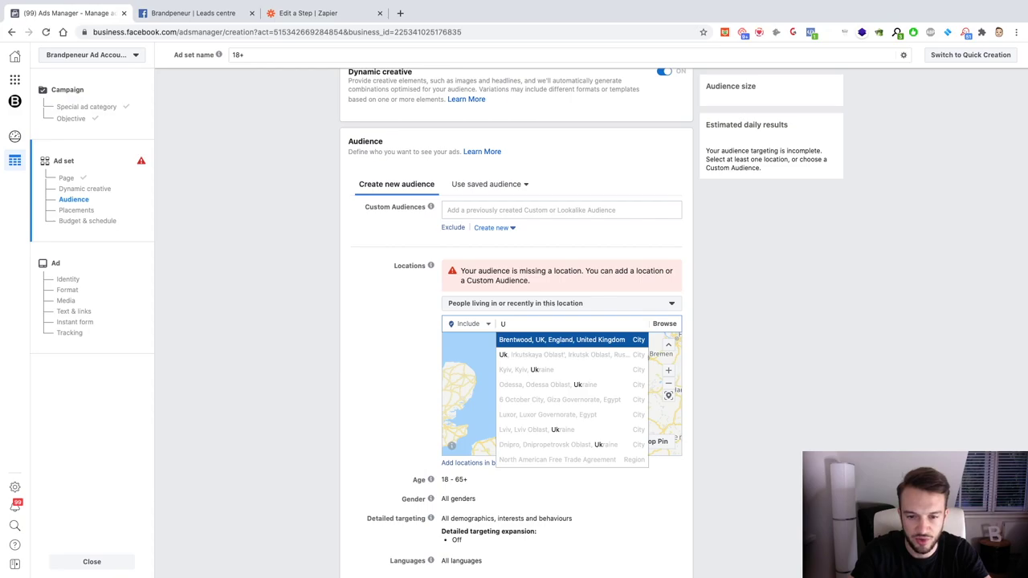
type("Nite")
key("BackSpace")
key("BackSpace")
key("BackSpace")
key("BackSpace")
type("nited ")
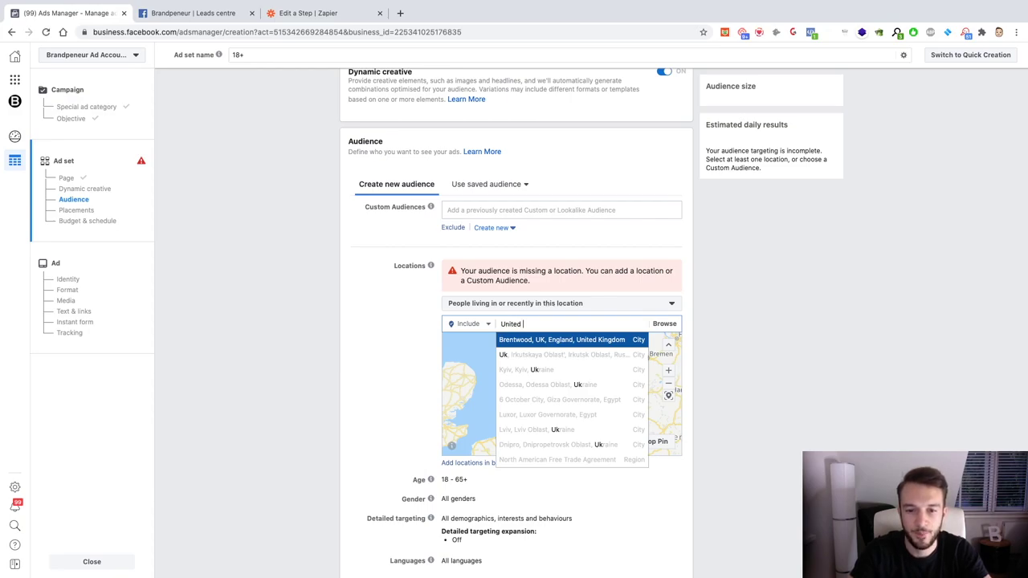
type("Kingdom")
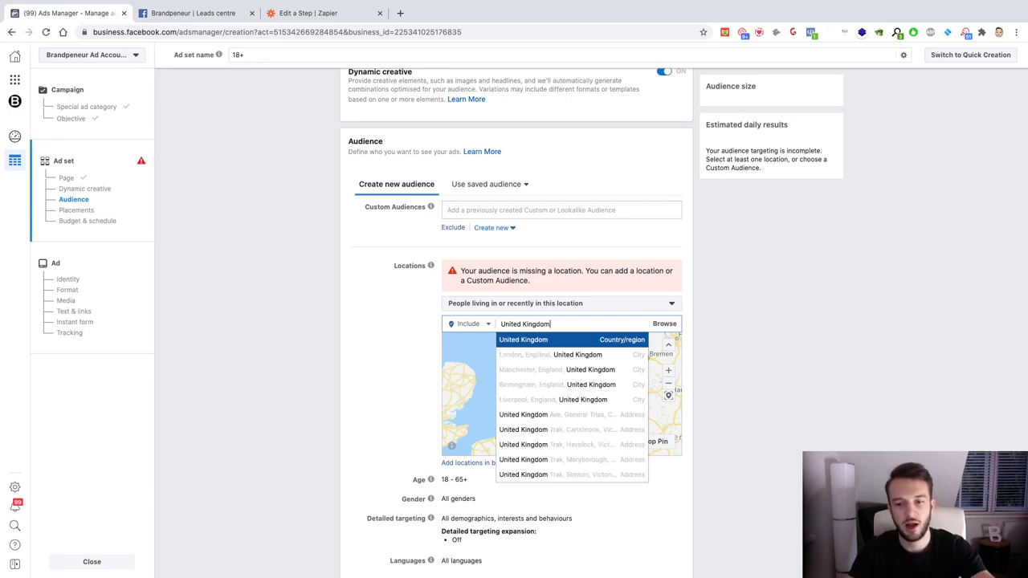
left_click(526, 341)
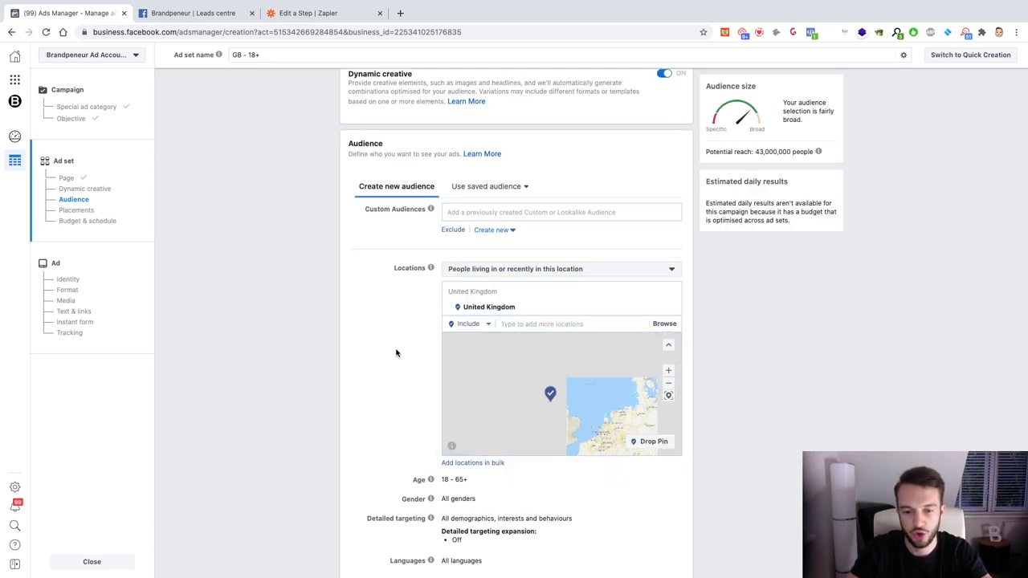
Step: Open the Detailed targeting section for editing
scroll(396, 351, "down", 2)
scroll(396, 351, "down", 2)
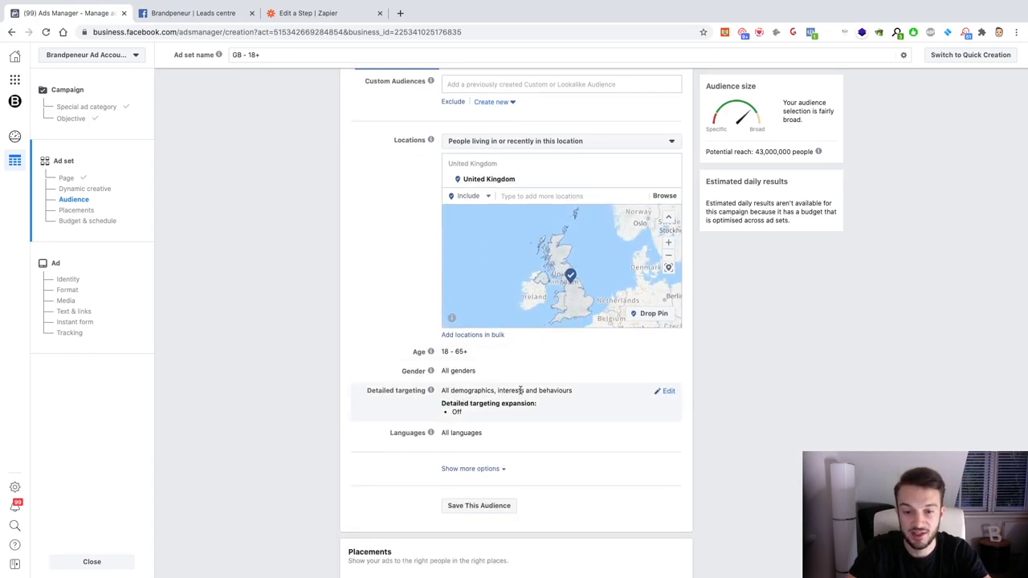
left_click(658, 393)
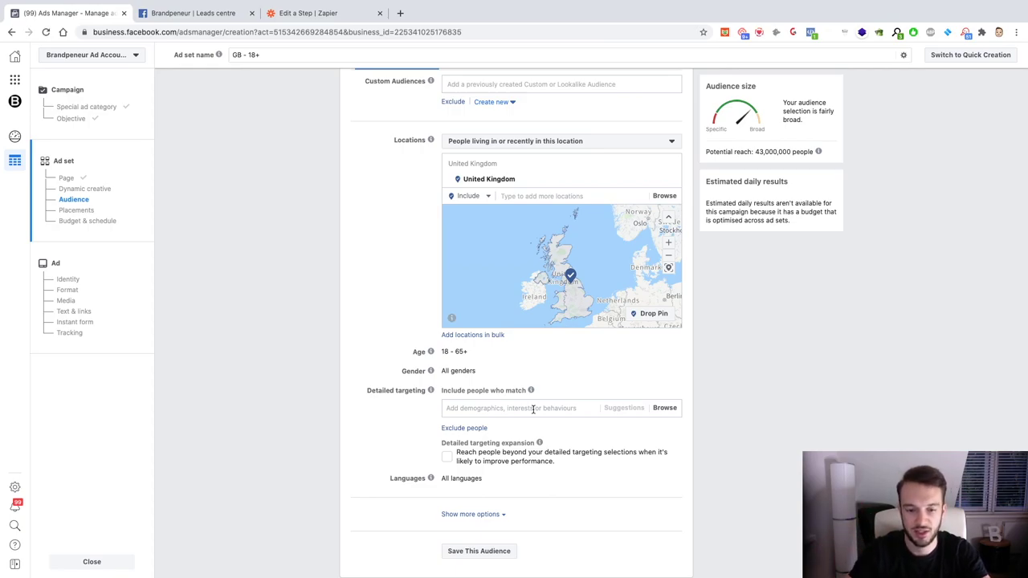
scroll(532, 409, "down", 2)
Step: Set the audience age range to 24–54 and the gender to women only
left_click(528, 351)
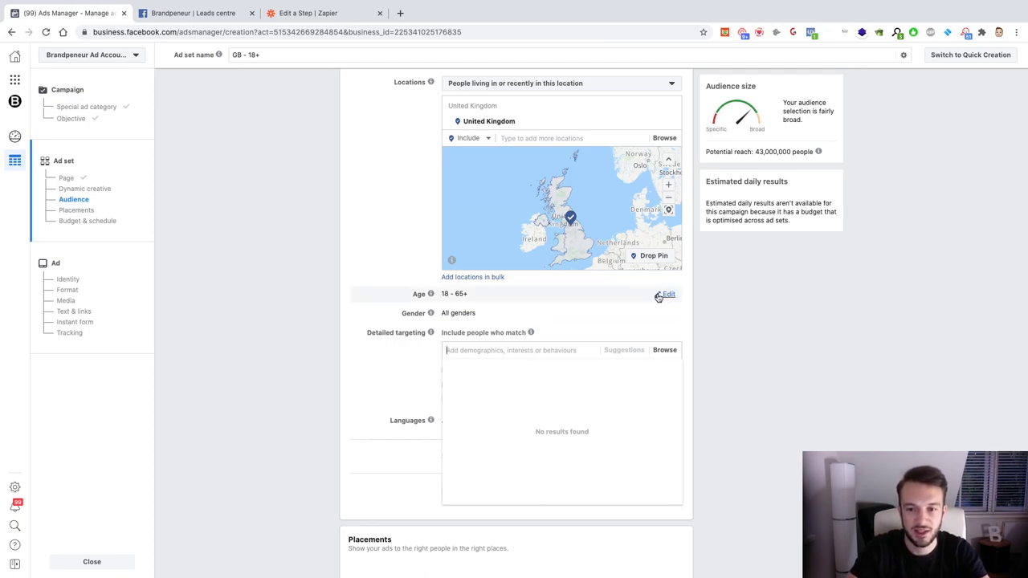
left_click(659, 295)
left_click(454, 294)
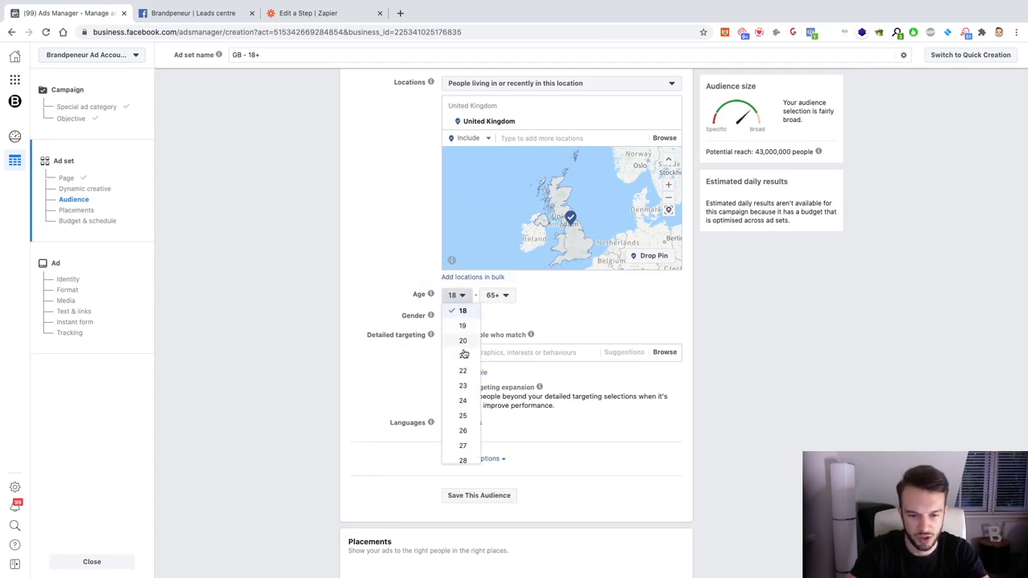
left_click(463, 400)
left_click(497, 294)
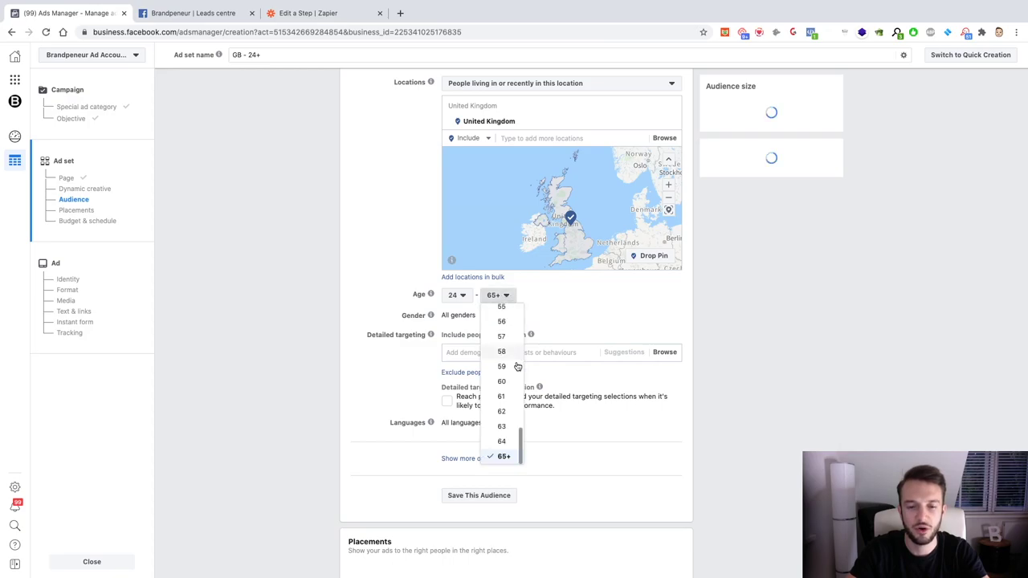
scroll(499, 424, "up", 1)
left_click(501, 335)
mouse_move(660, 313)
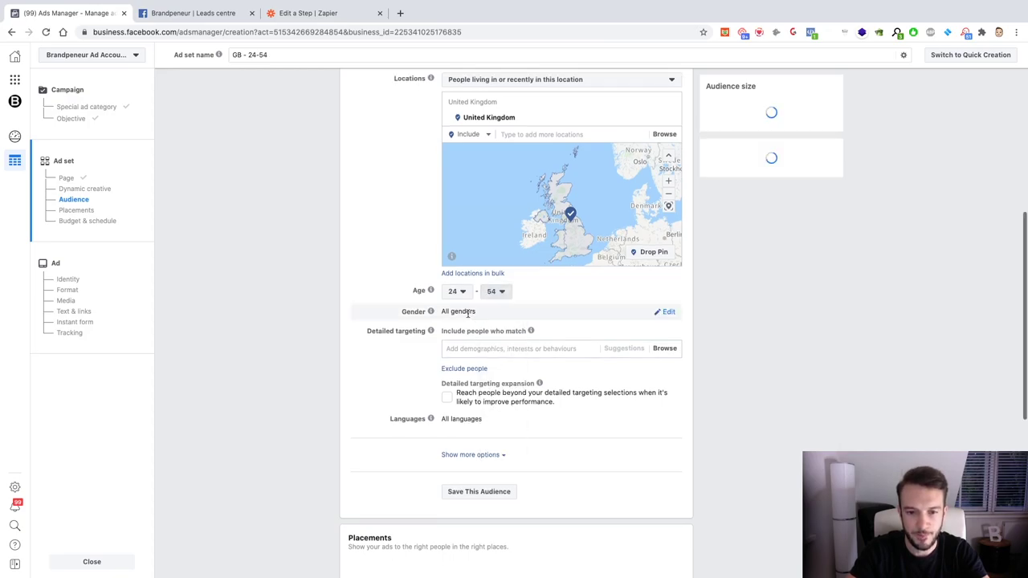
left_click(666, 312)
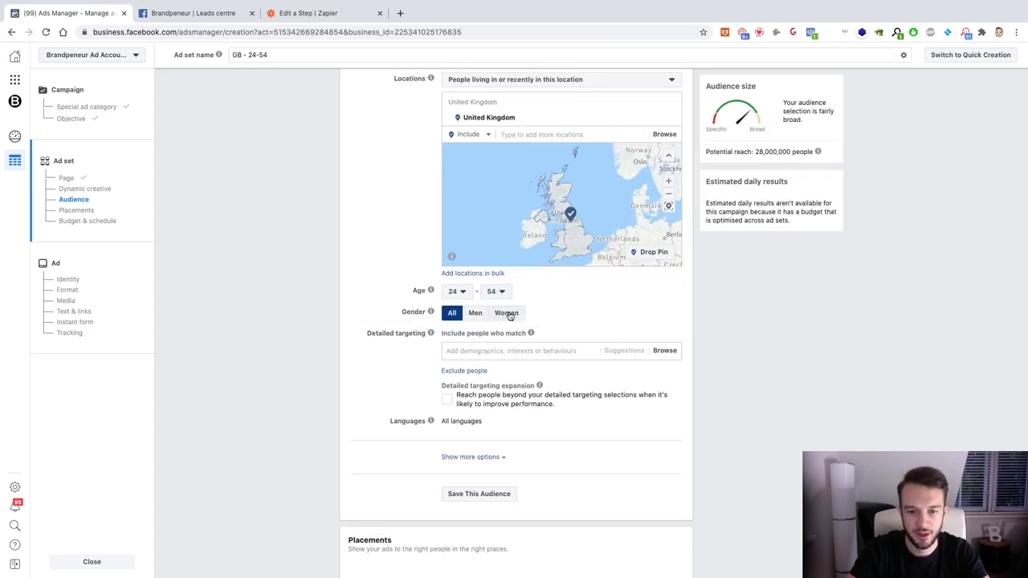
left_click(506, 313)
Step: Search interests for 'Weight loss' and add Weight loss (Fitness And wellness)
left_click(500, 351)
type("WEi")
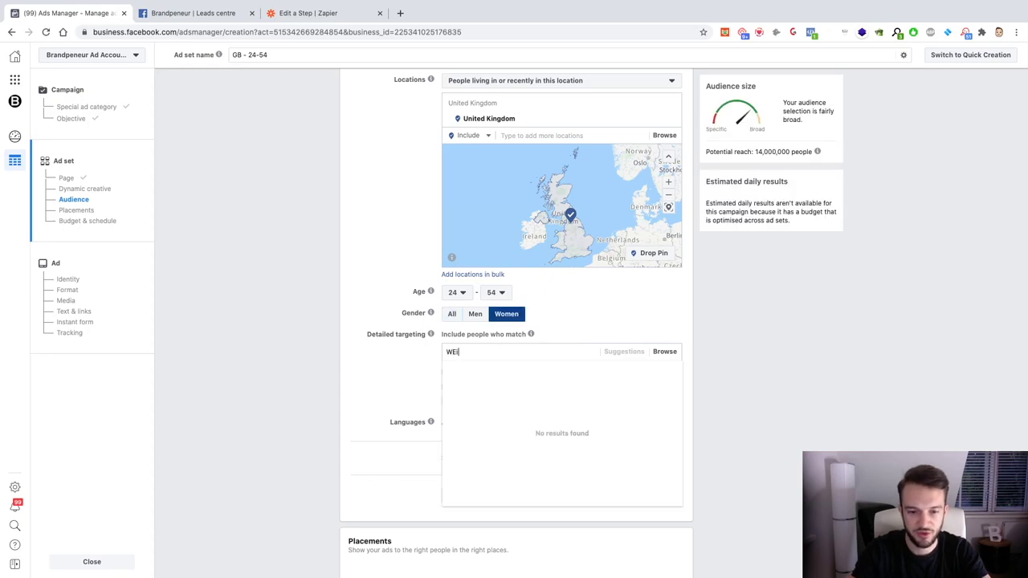
key("BackSpace")
type("eight loss")
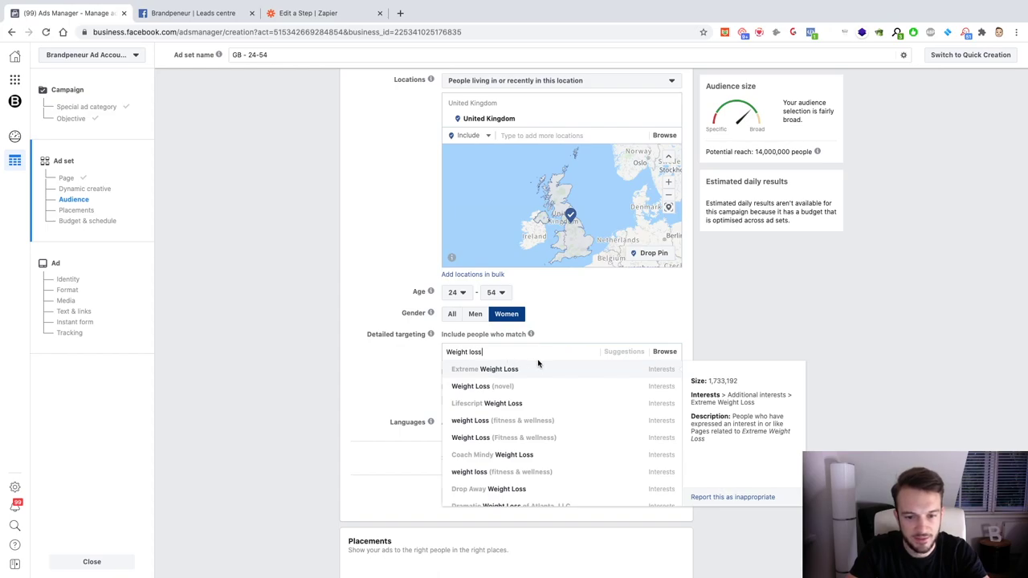
scroll(546, 370, "down", 3)
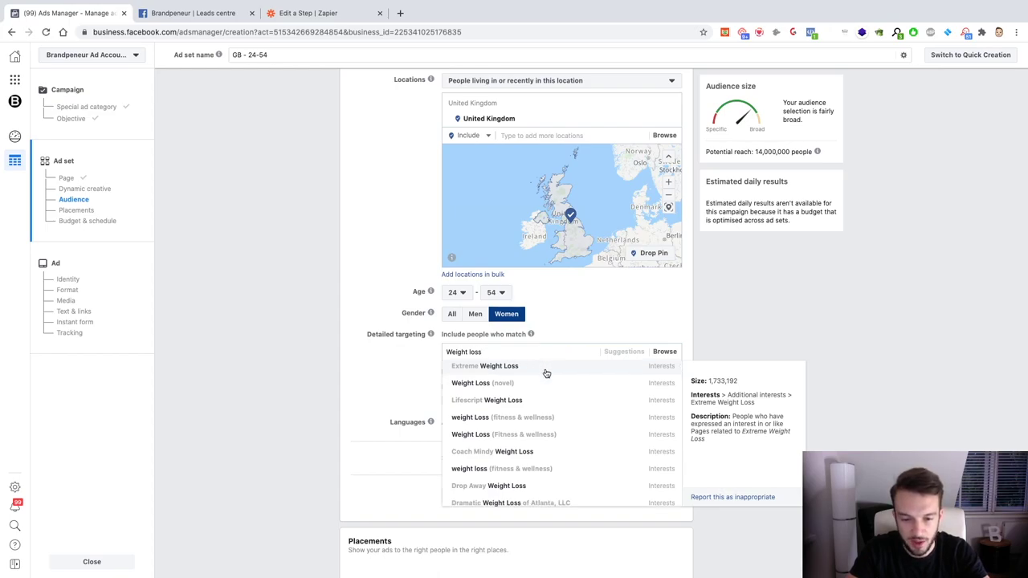
scroll(545, 376, "down", 1)
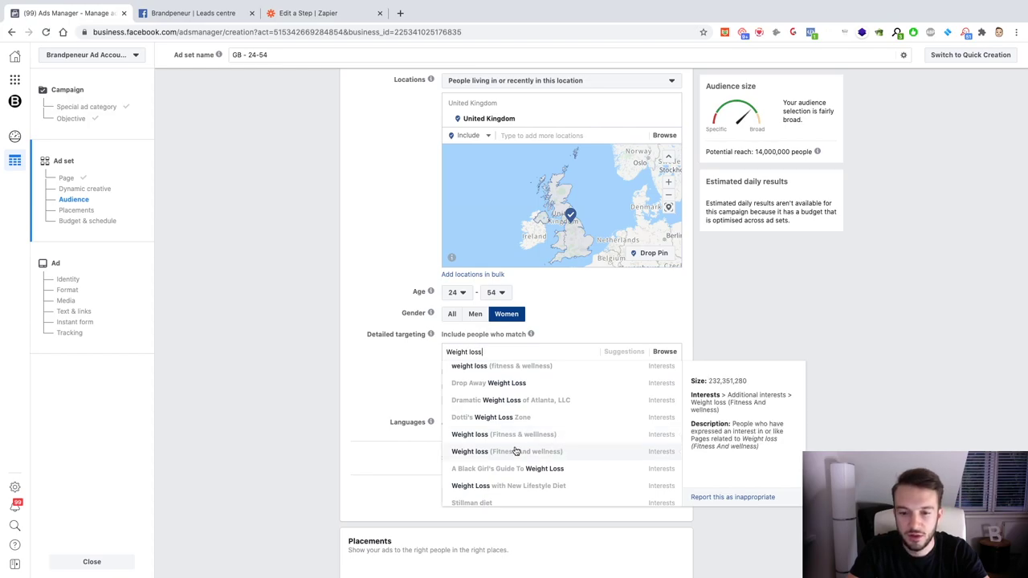
left_click(556, 454)
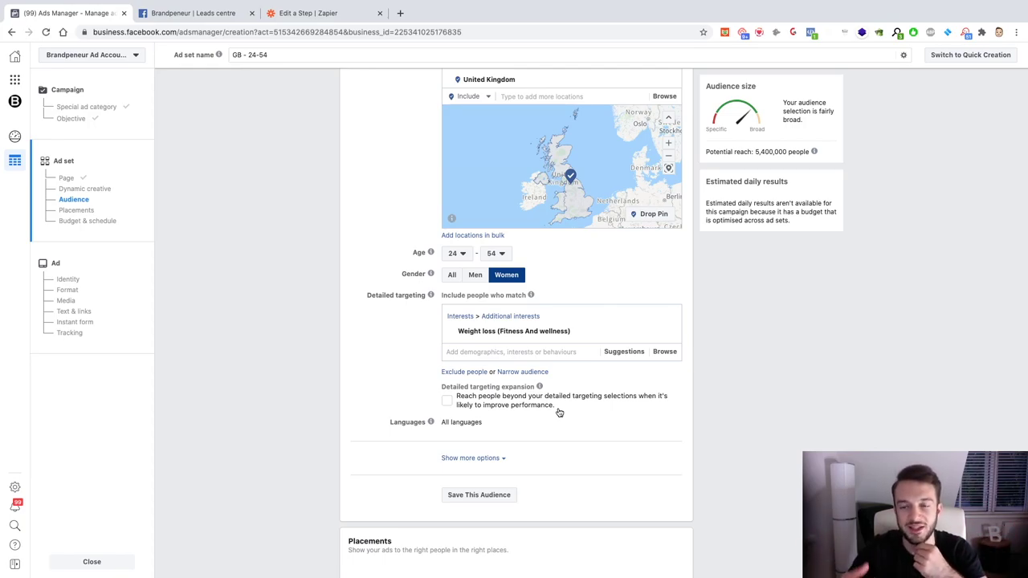
scroll(554, 413, "down", 3)
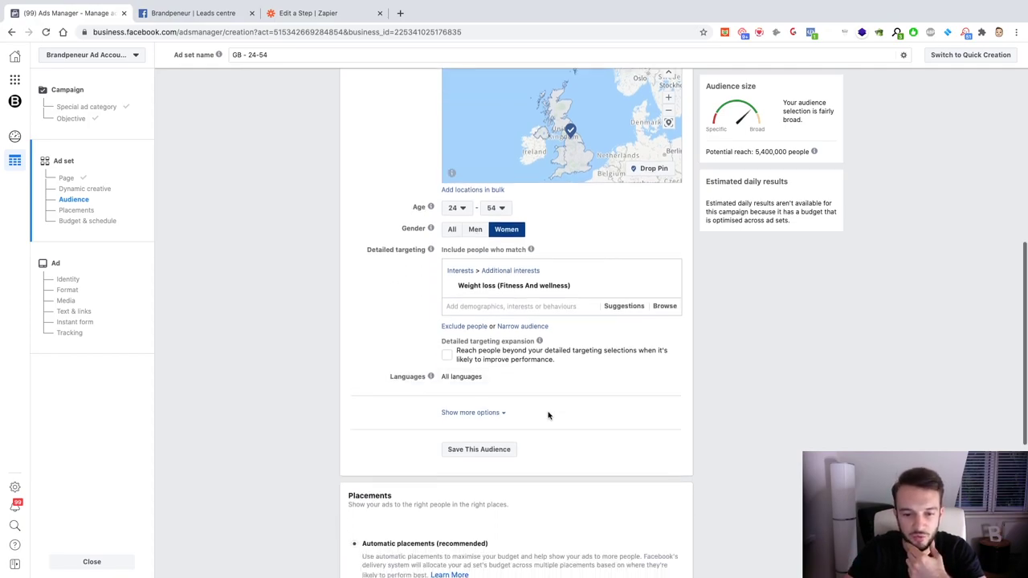
scroll(617, 324, "down", 1)
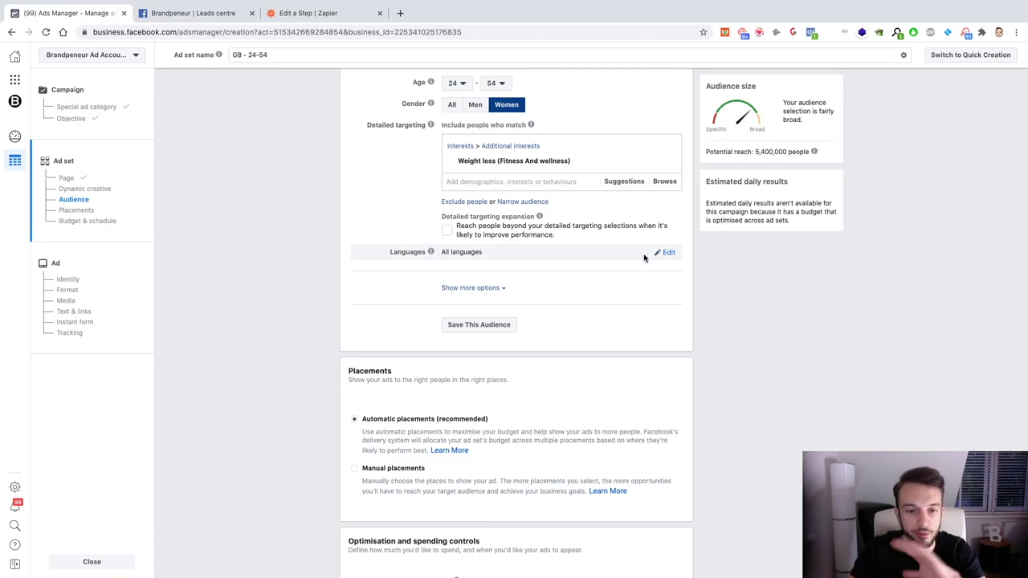
scroll(616, 314, "down", 3)
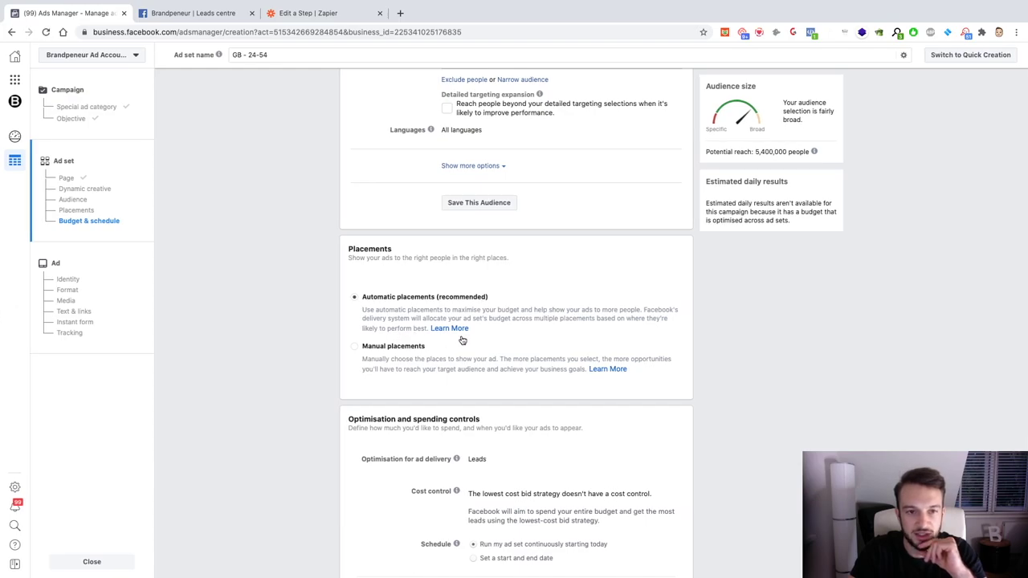
scroll(496, 337, "down", 1)
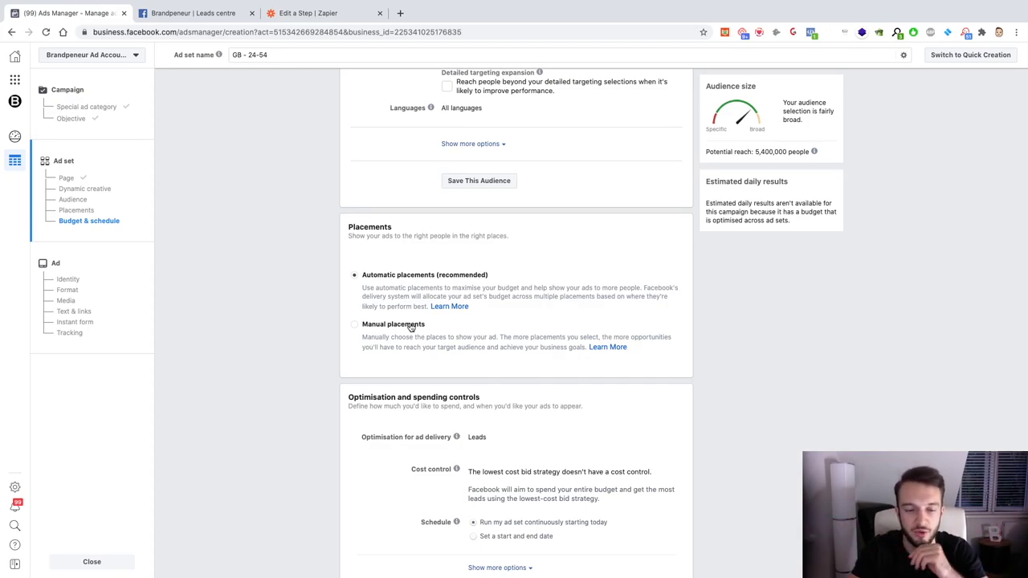
scroll(541, 460, "down", 1)
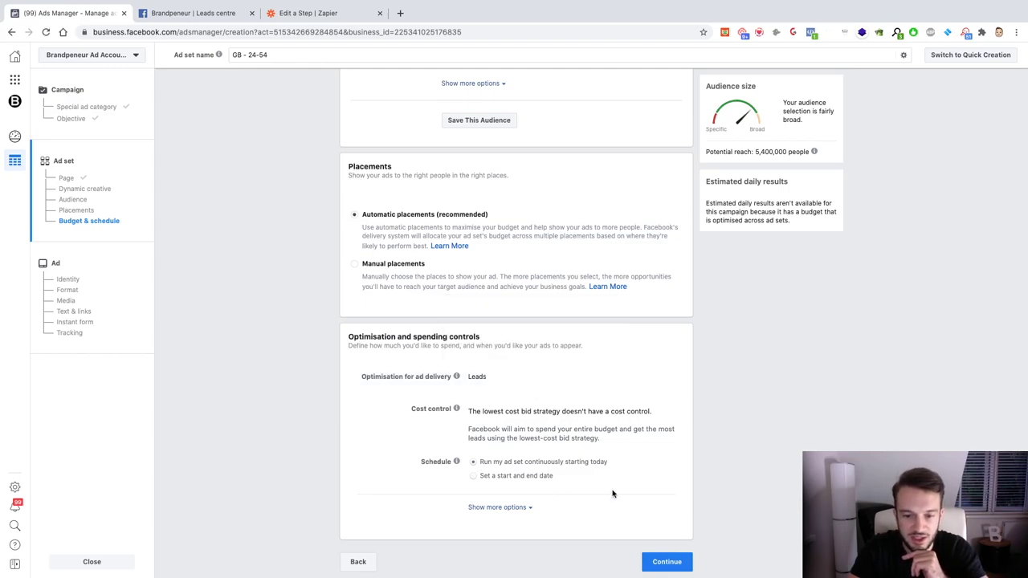
Step: Move on to the ad step and name the ad BP_PTFreeConsultation_1
left_click(672, 566)
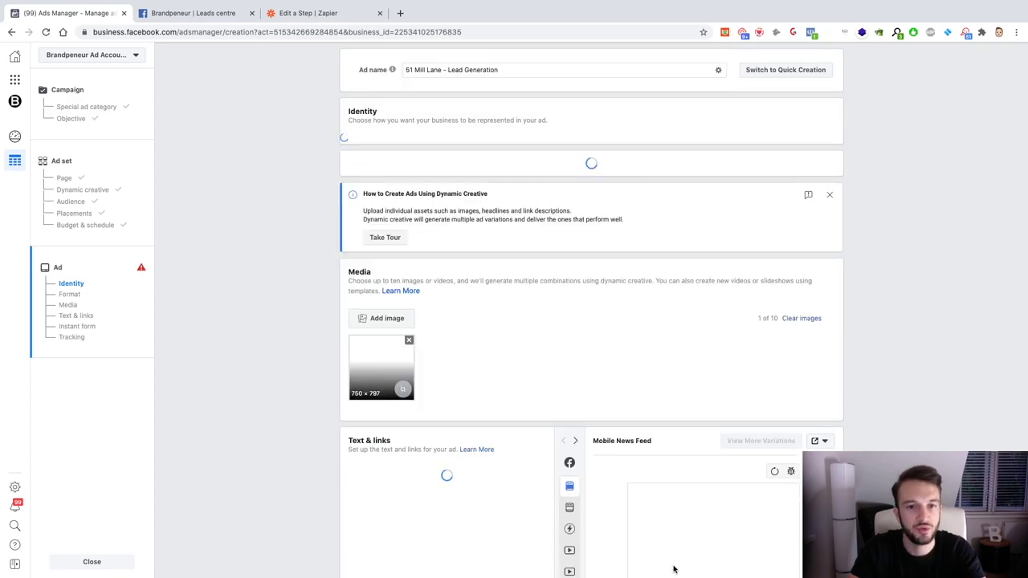
triple_click(500, 70)
key("BackSpace")
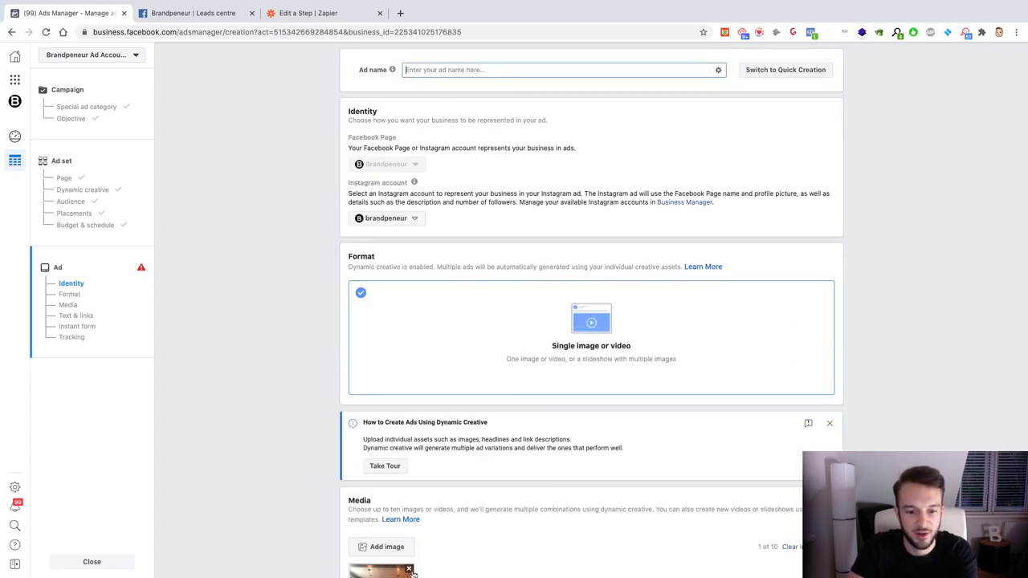
left_click(409, 570)
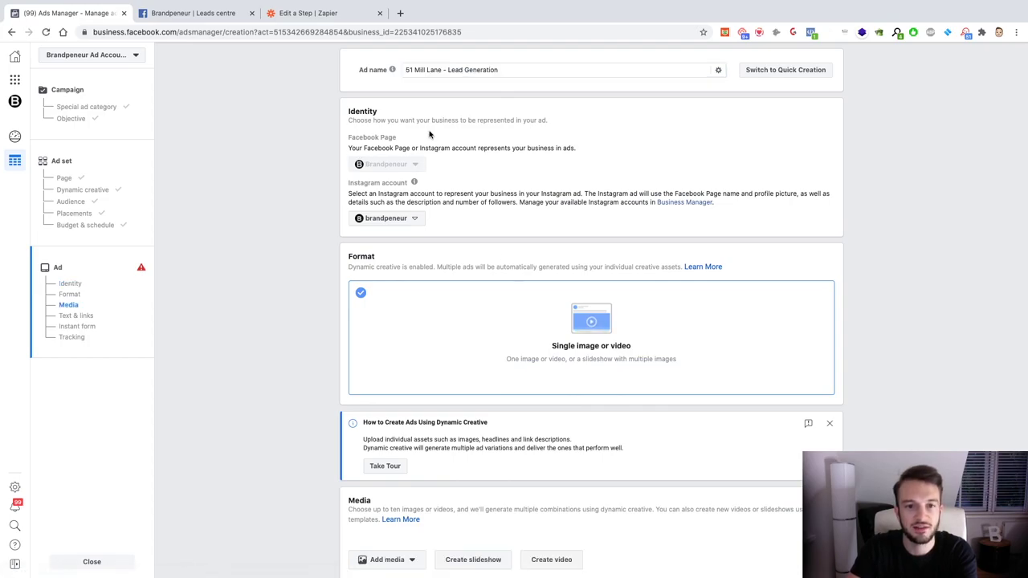
triple_click(501, 70)
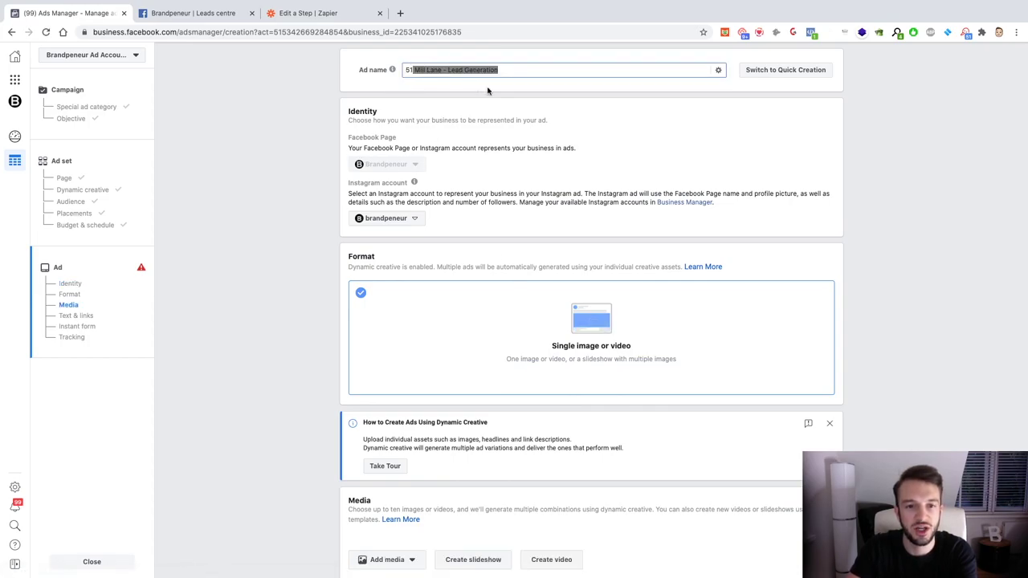
key("BackSpace")
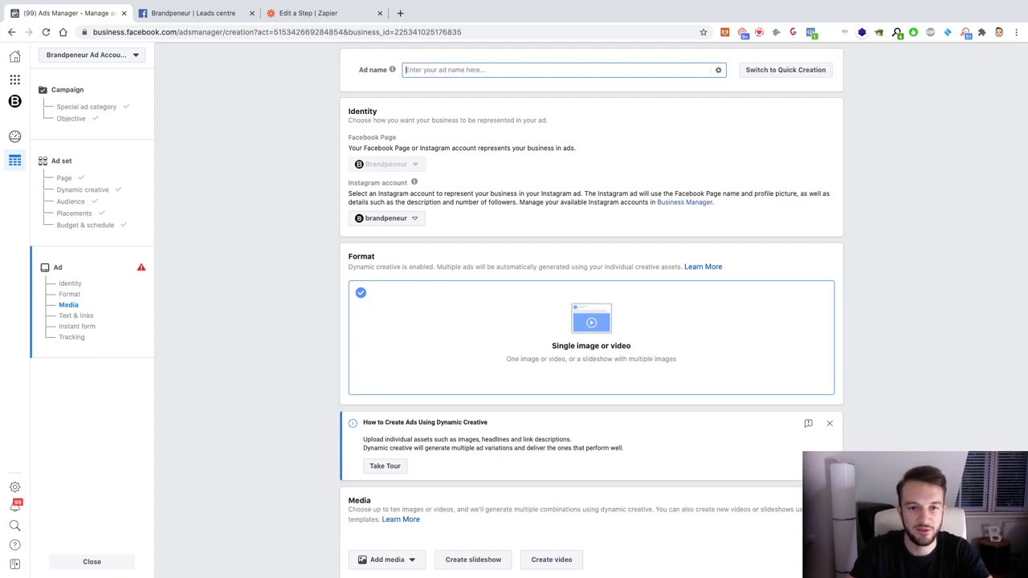
type("BP_")
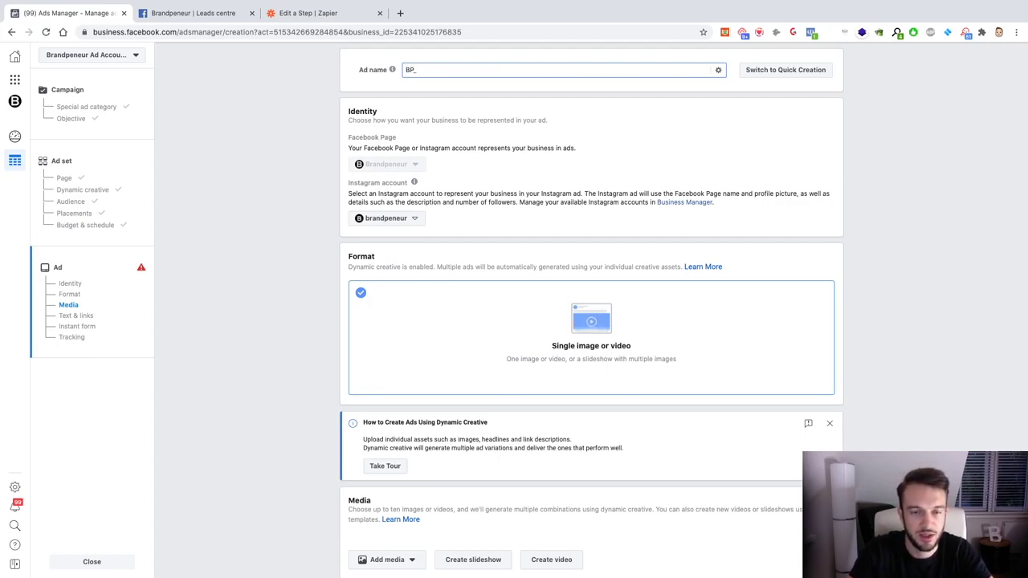
type("FRe")
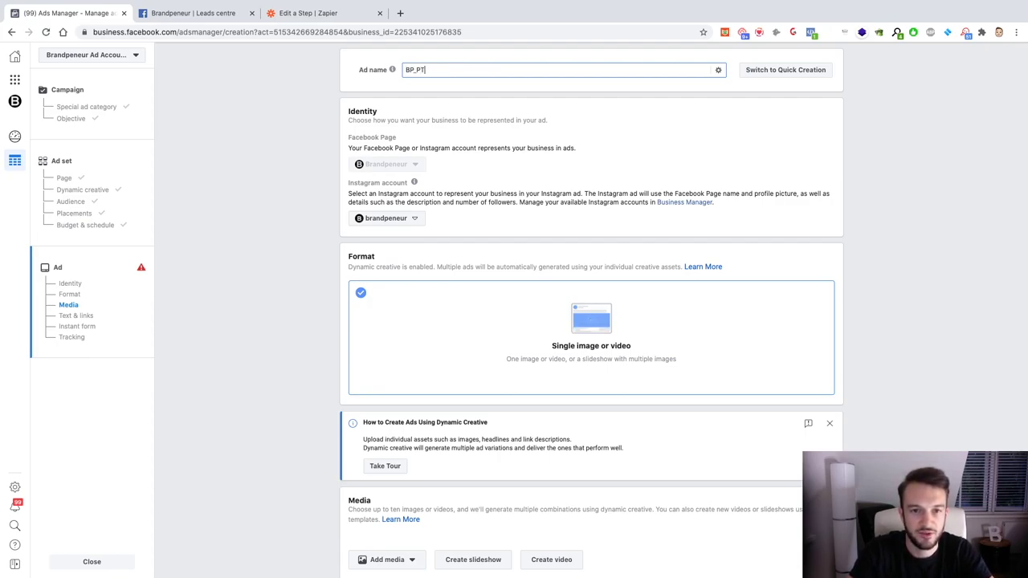
type("FreeConsultation_1")
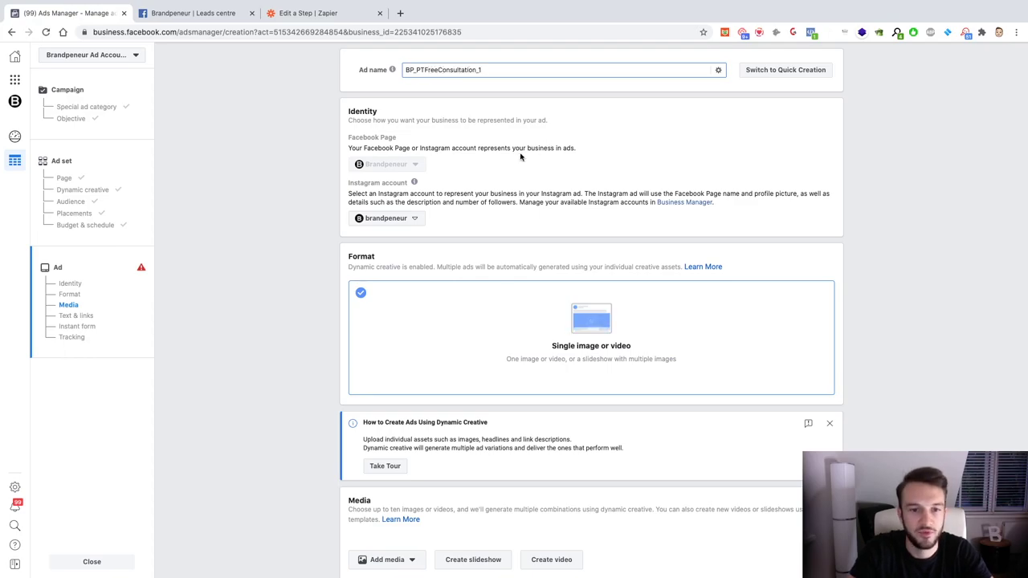
scroll(530, 161, "down", 3)
scroll(436, 218, "down", 3)
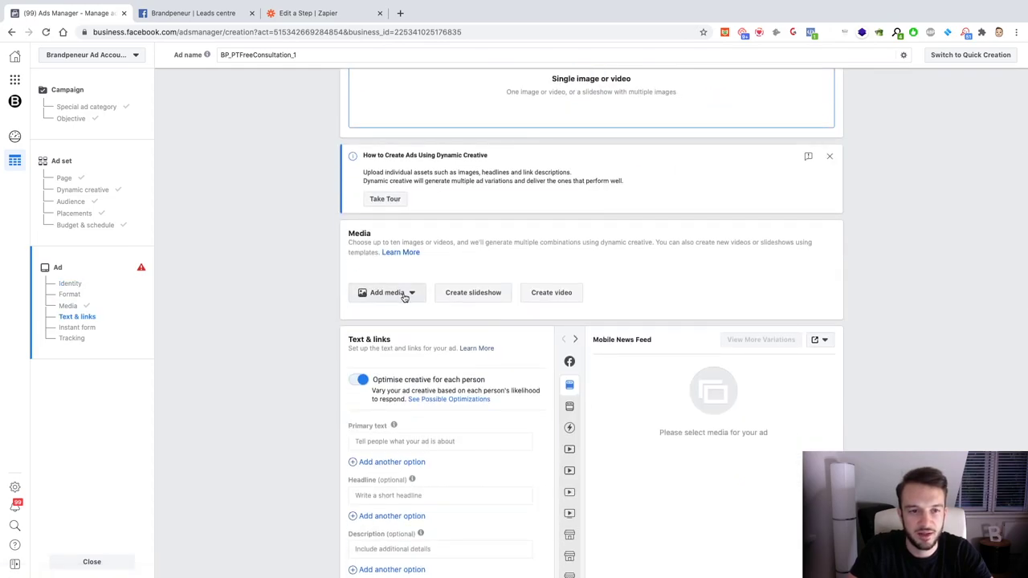
Step: Add the 2048 × 1365 office meeting photo from the account's images as the ad image
left_click(404, 294)
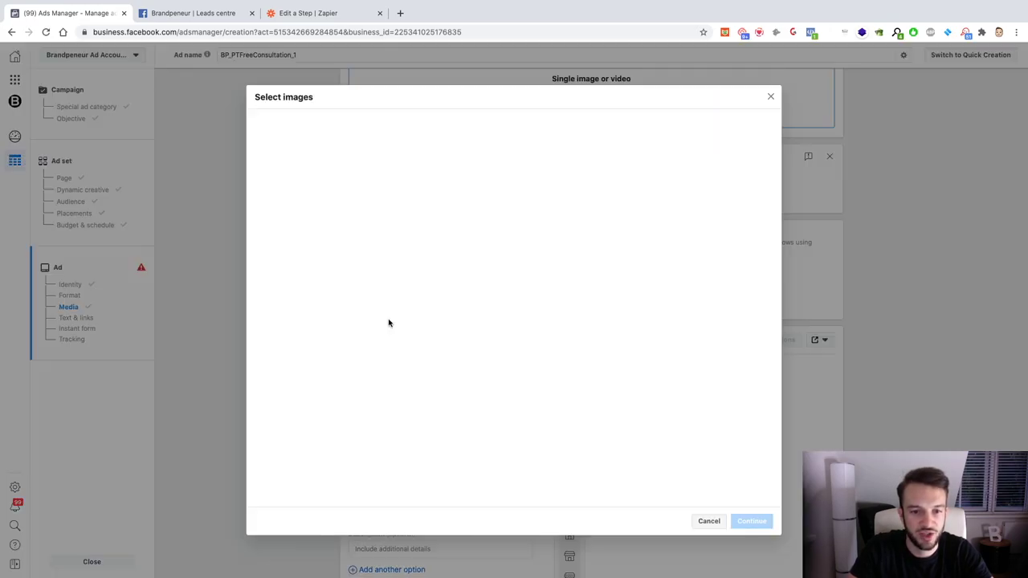
left_click(388, 319)
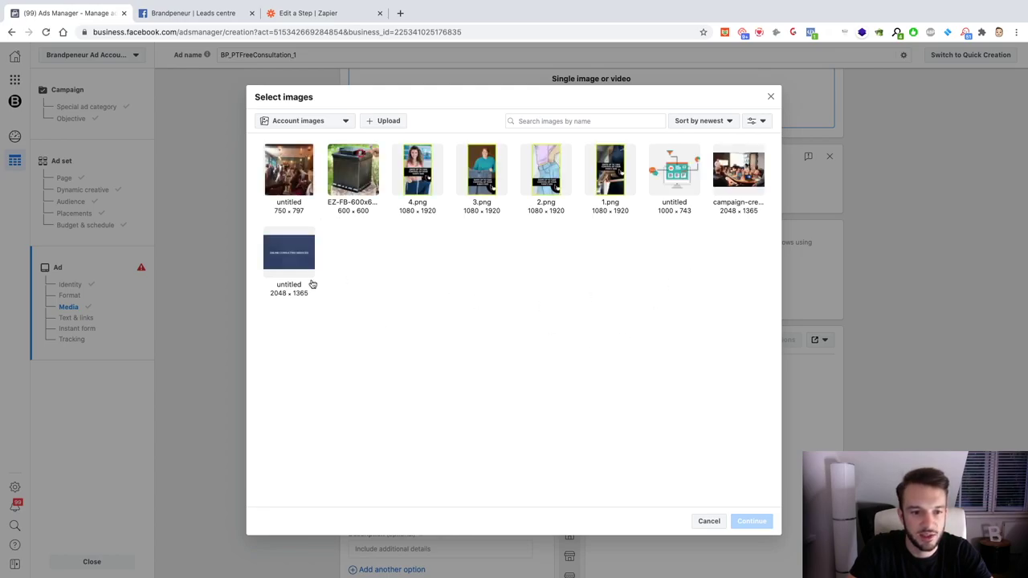
left_click(736, 180)
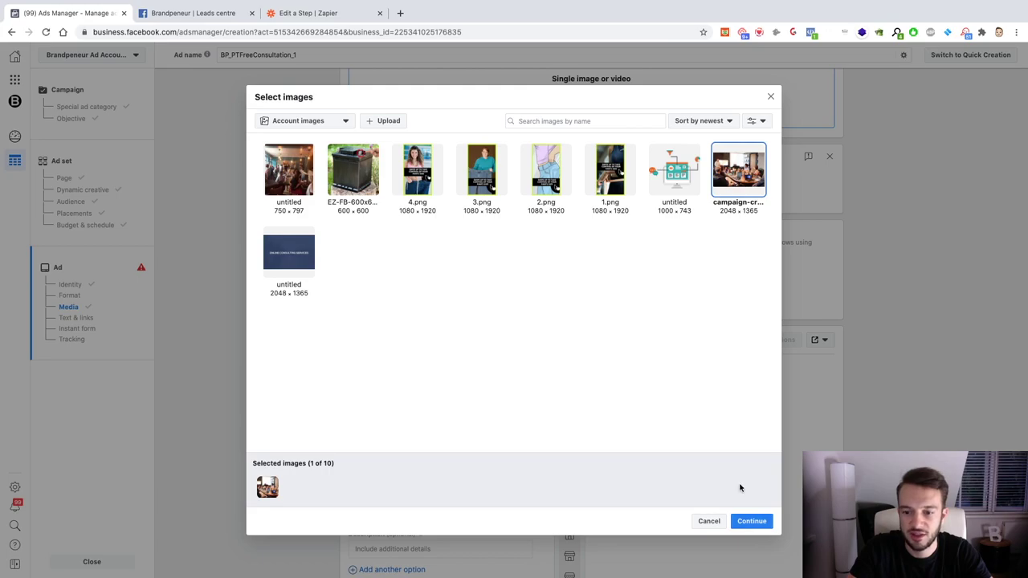
left_click(751, 523)
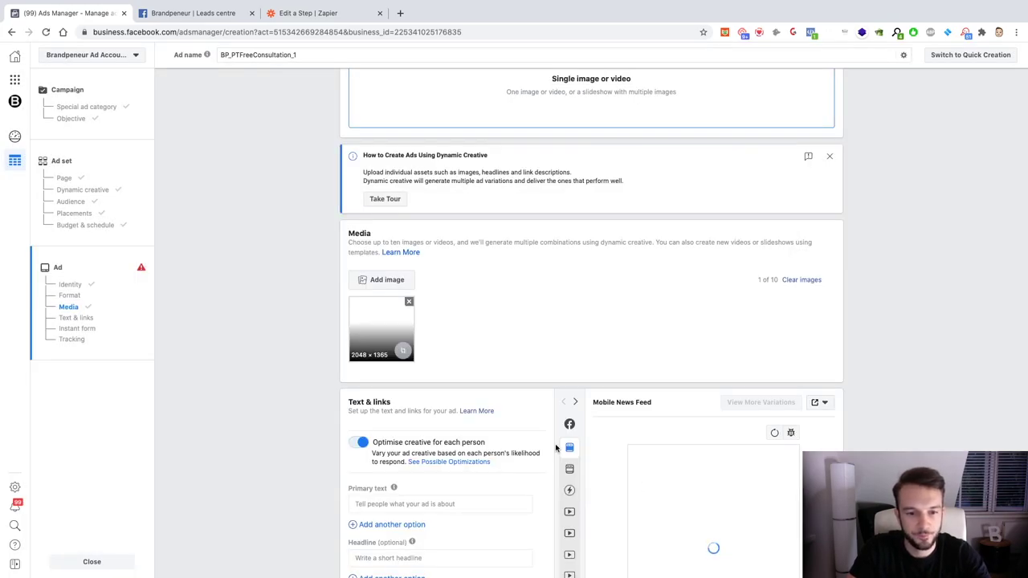
scroll(485, 351, "down", 2)
scroll(485, 351, "down", 2)
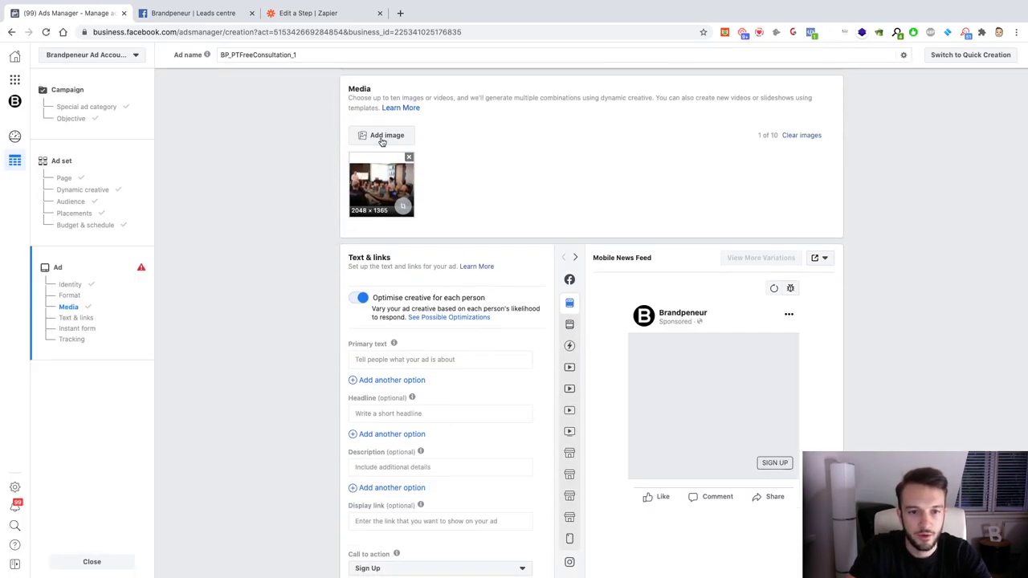
scroll(433, 241, "down", 3)
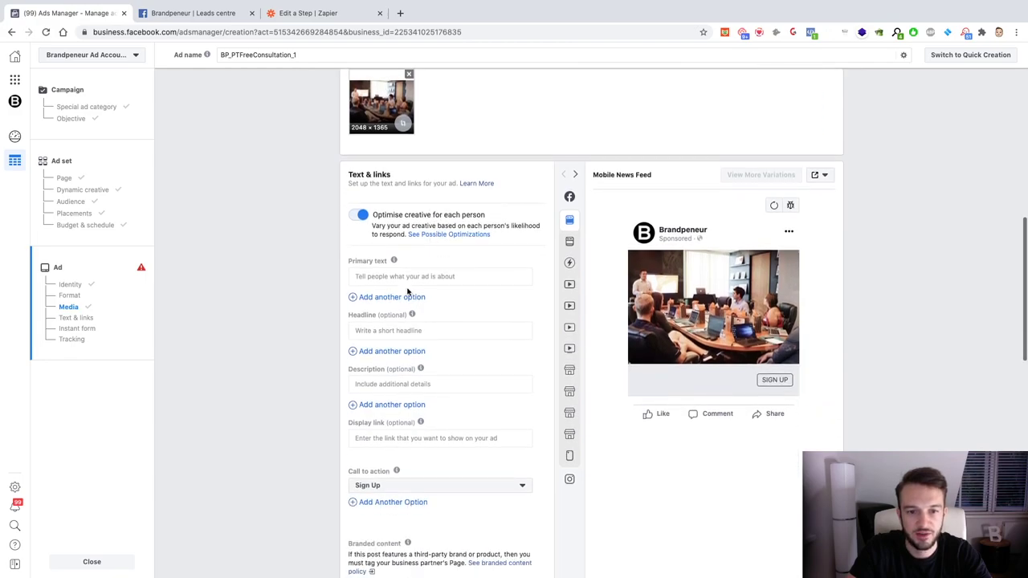
scroll(408, 290, "down", 1)
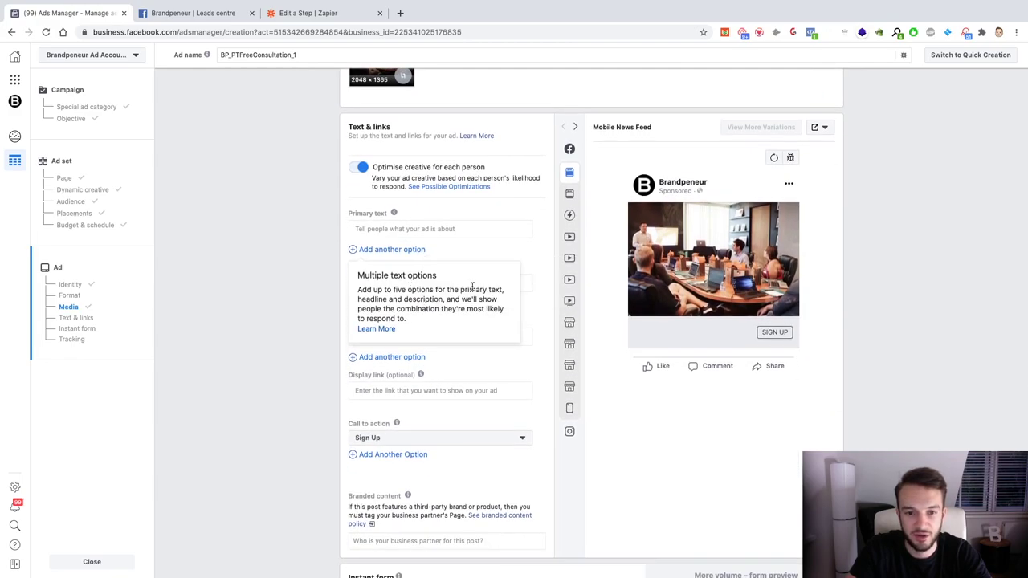
scroll(401, 152, "up", 1)
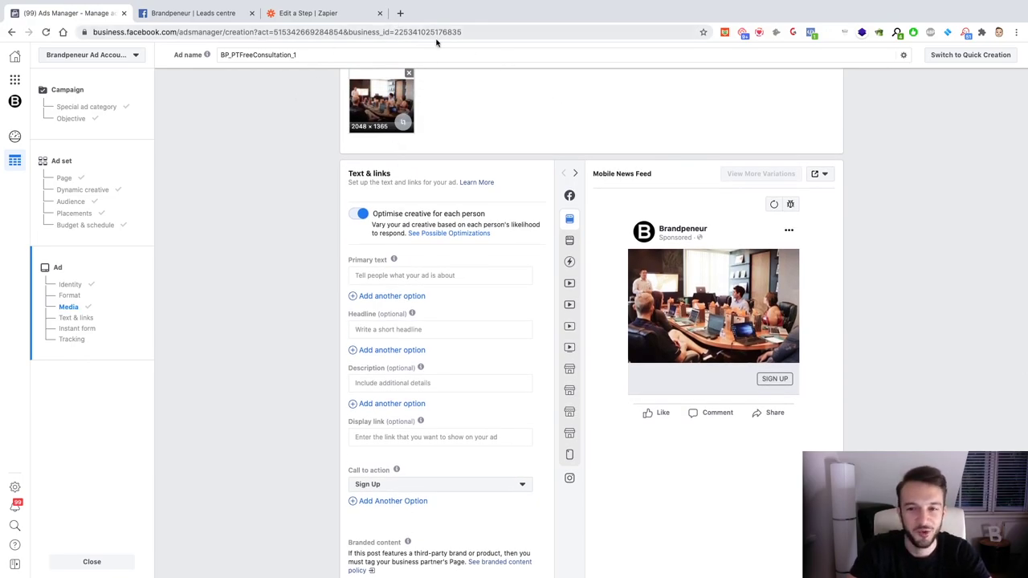
Step: In a new tab, search Google for 'Weight loss' and show the image results
left_click(400, 14)
type("google.com")
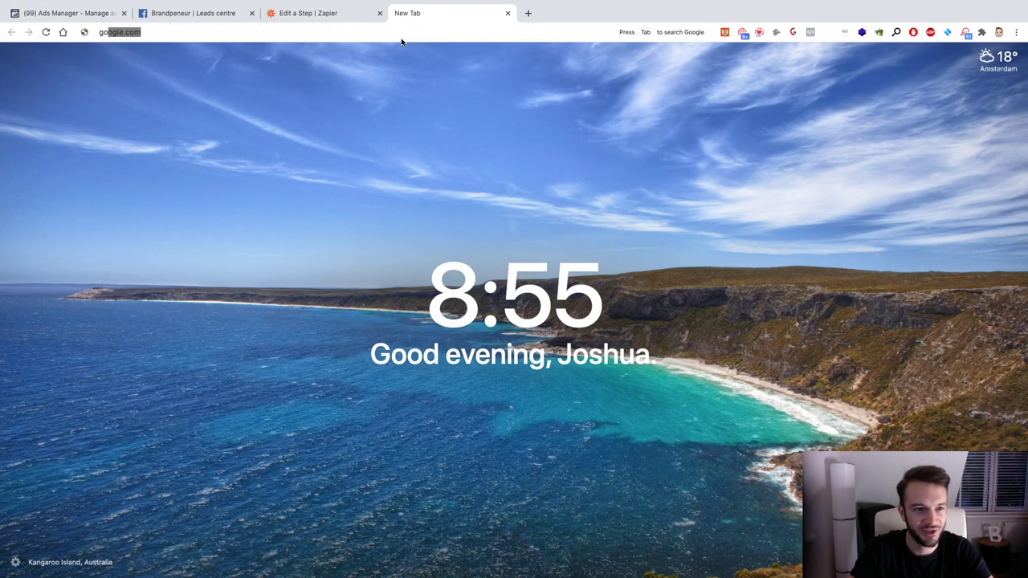
key("Return")
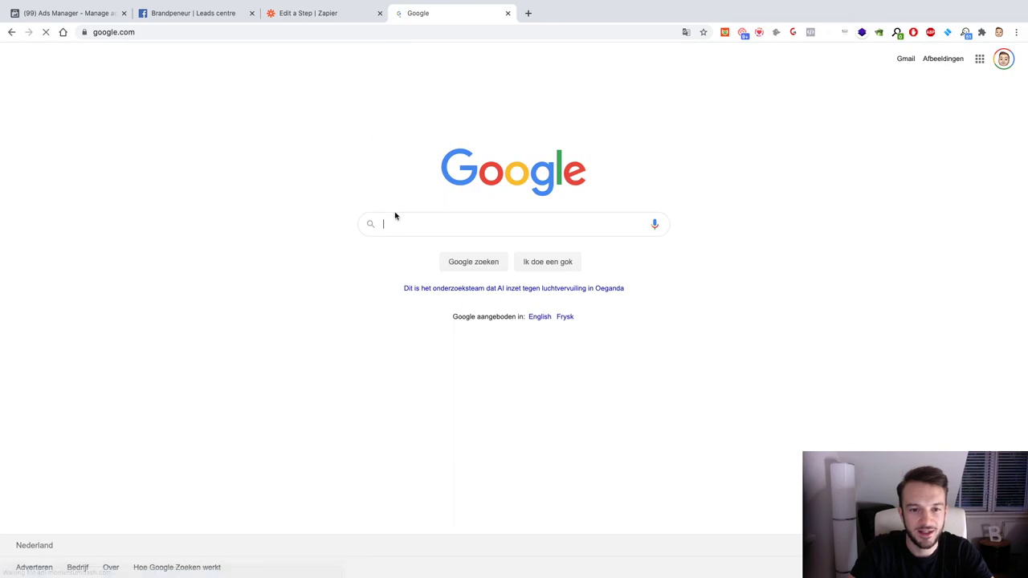
type("Weight loss")
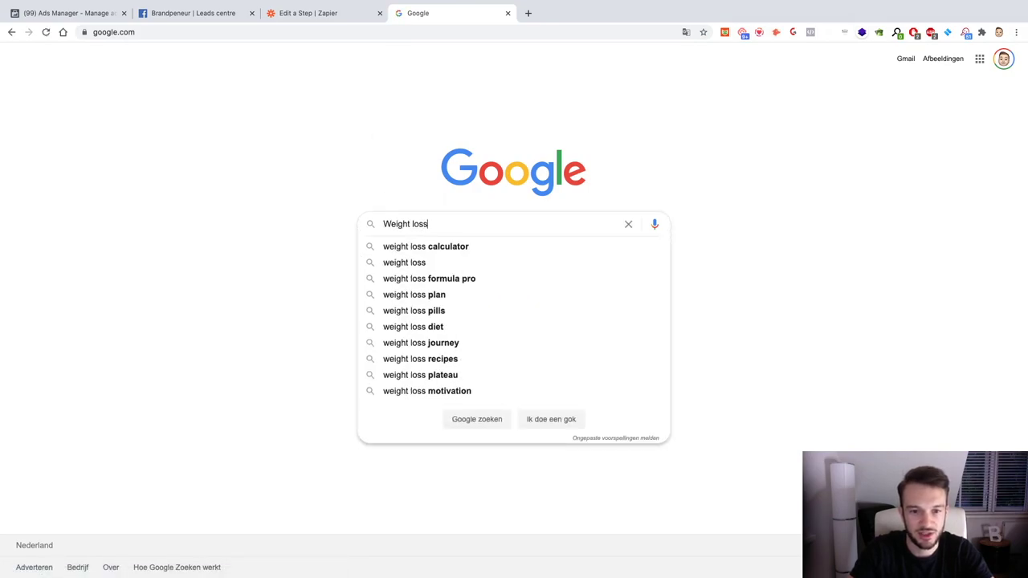
key("Return")
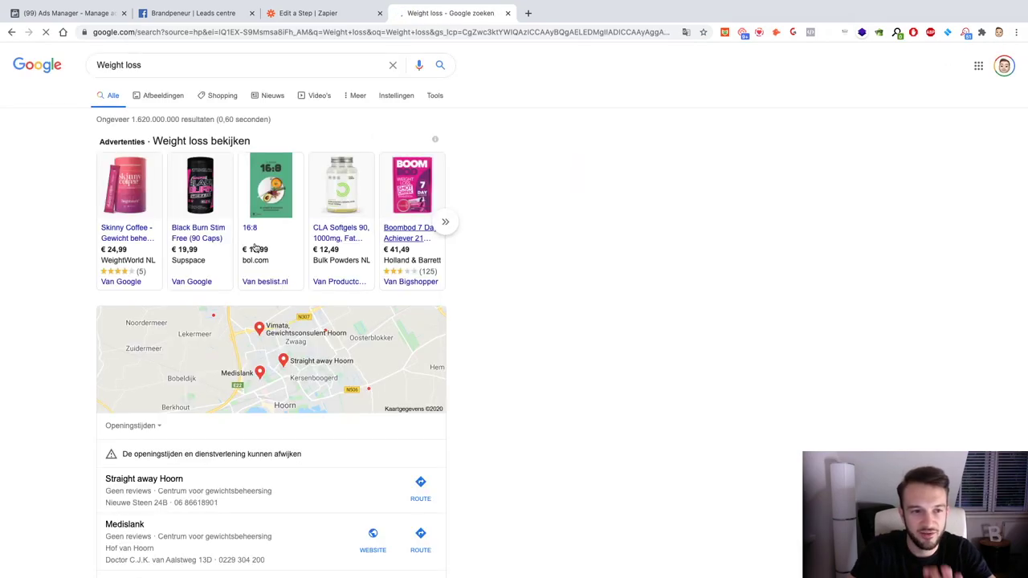
left_click(161, 95)
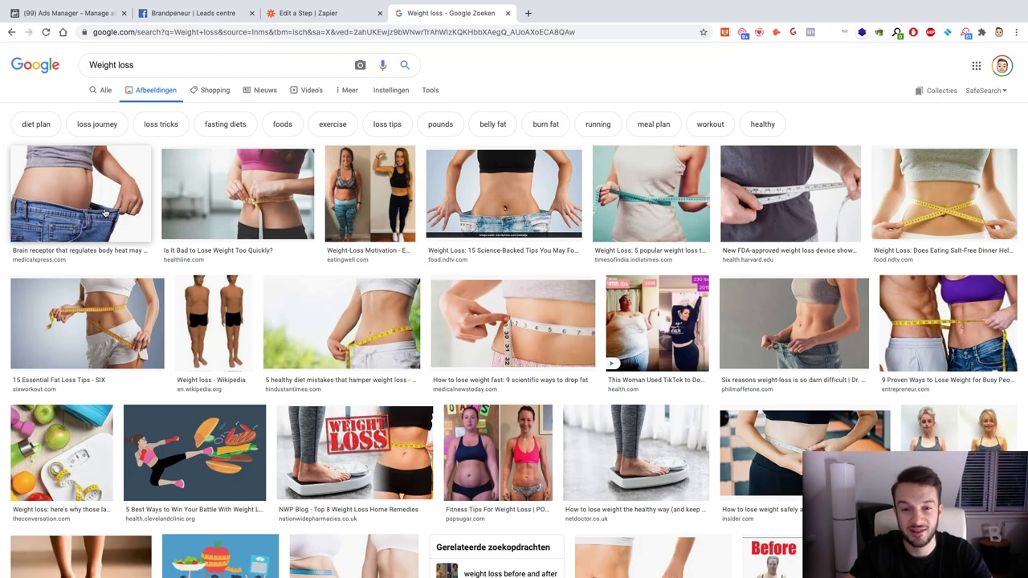
scroll(241, 366, "down", 4)
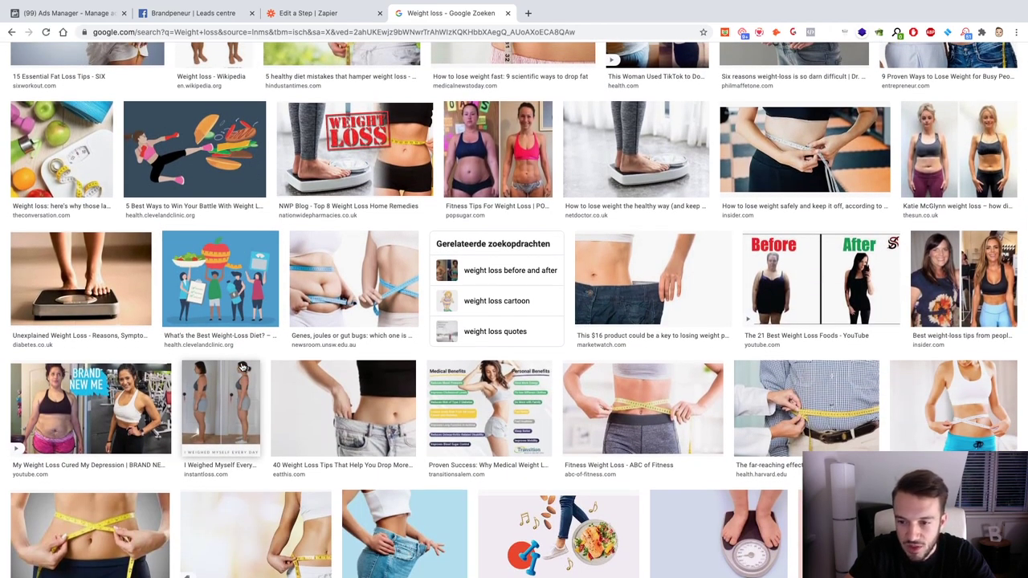
scroll(240, 366, "down", 1)
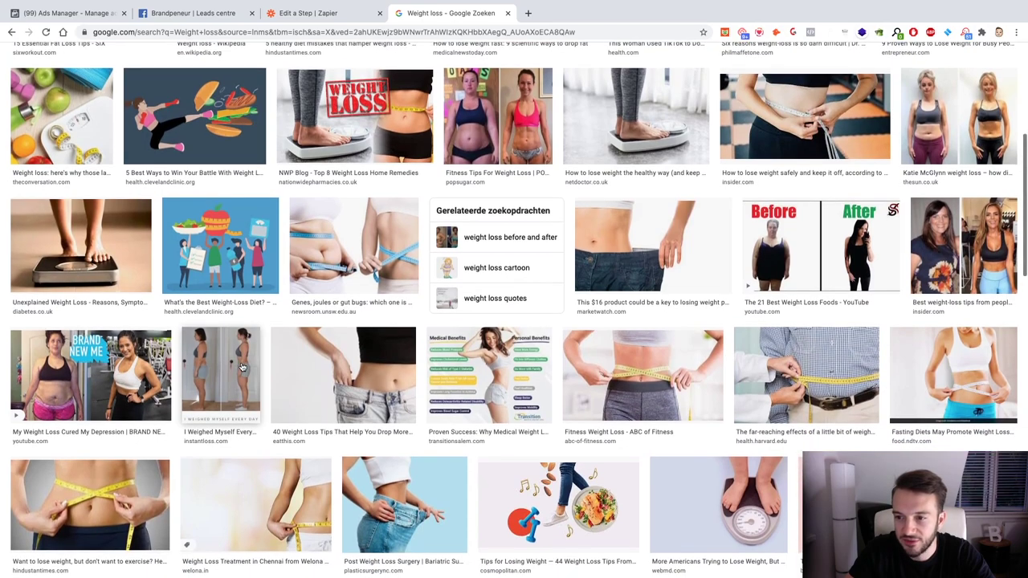
scroll(241, 366, "up", 1)
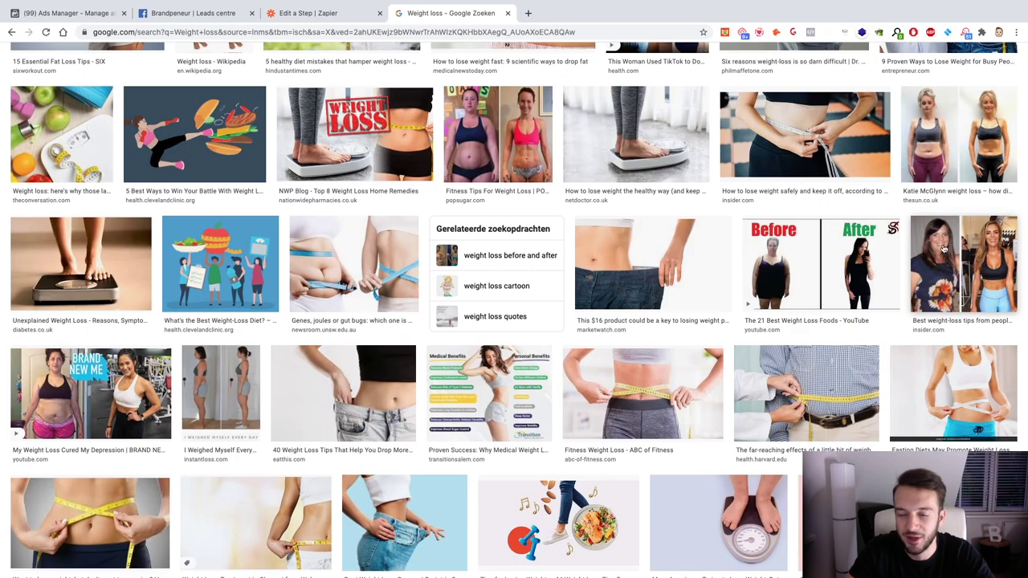
scroll(791, 299, "up", 3)
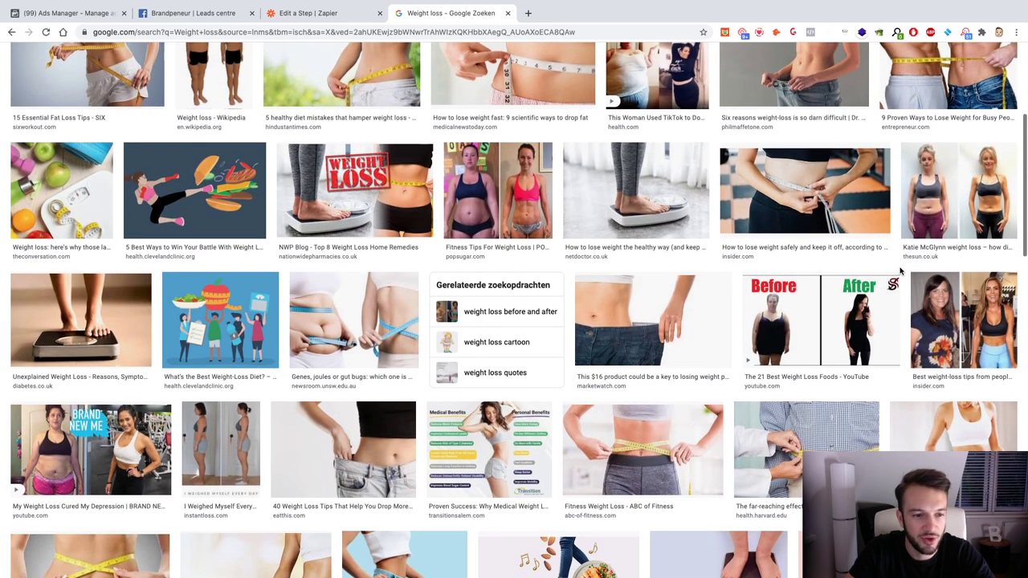
scroll(791, 299, "up", 1)
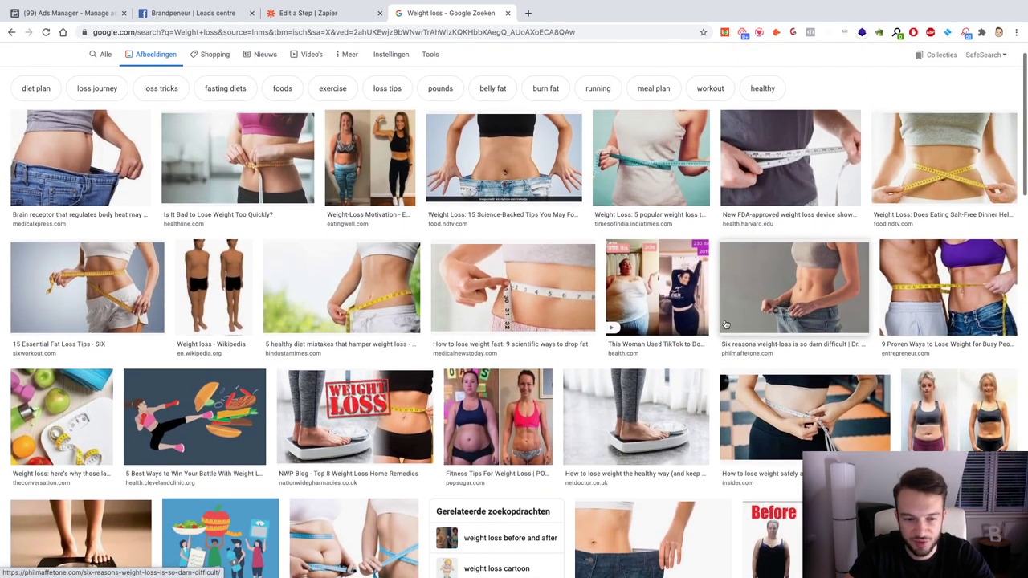
scroll(228, 428, "up", 1)
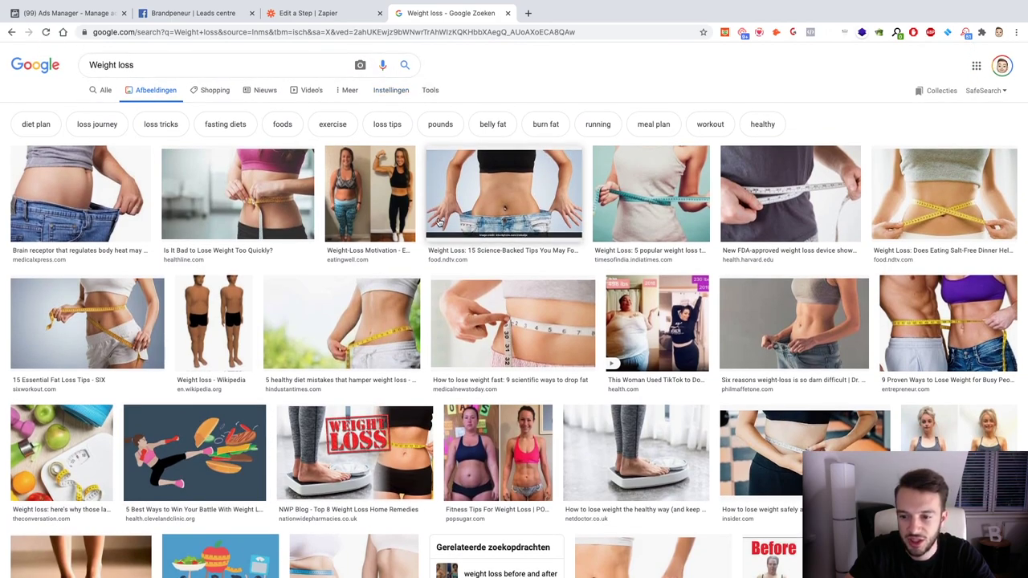
scroll(498, 201, "down", 5)
scroll(291, 159, "up", 5)
scroll(292, 159, "down", 1)
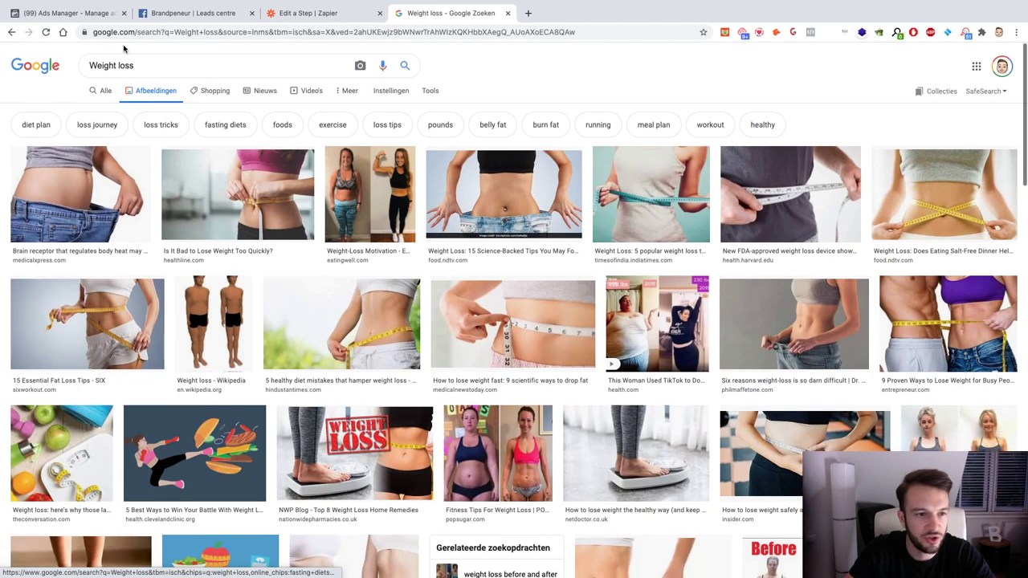
triple_click(111, 65)
Step: Search images for 'Fitness happy' and save the treadmill photo as a JPEG on the Desktop
type("Fitness happy")
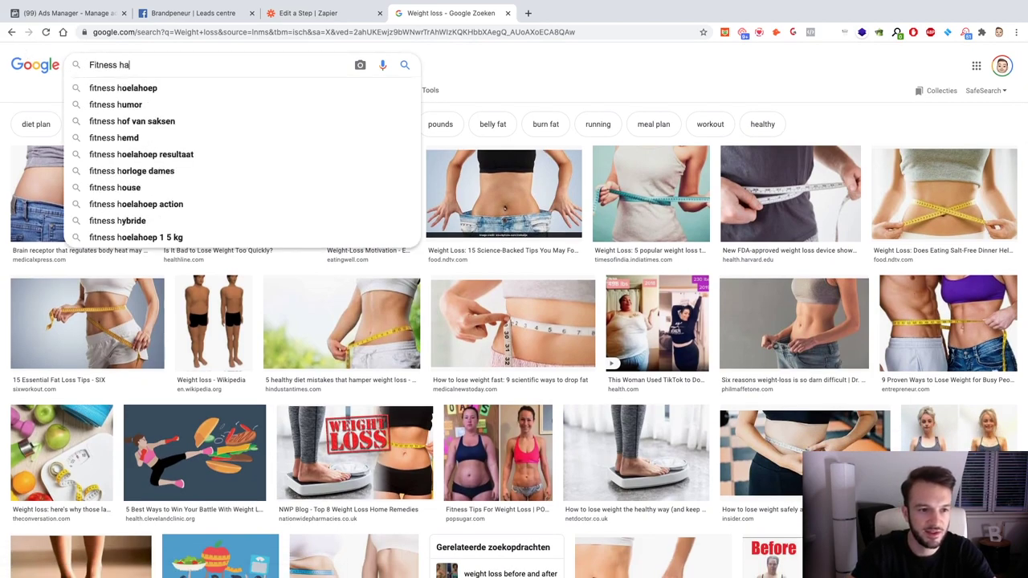
key("Return")
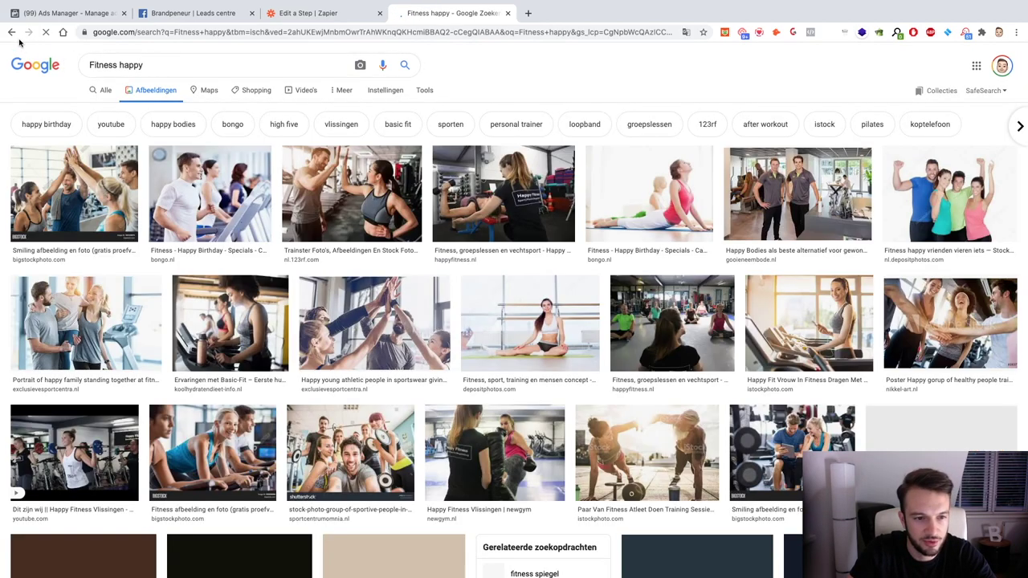
left_click(208, 182)
right_click(746, 178)
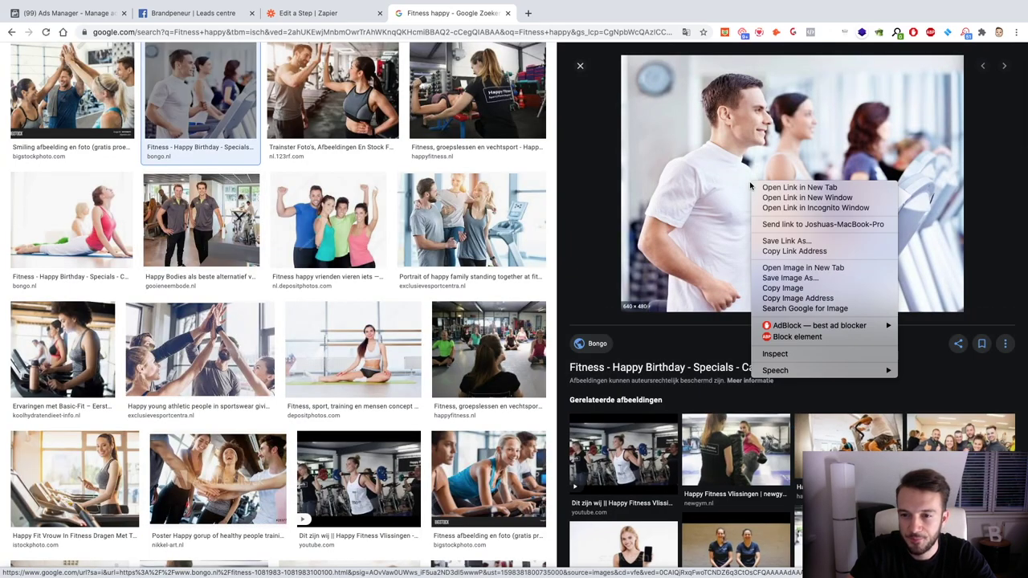
left_click(803, 281)
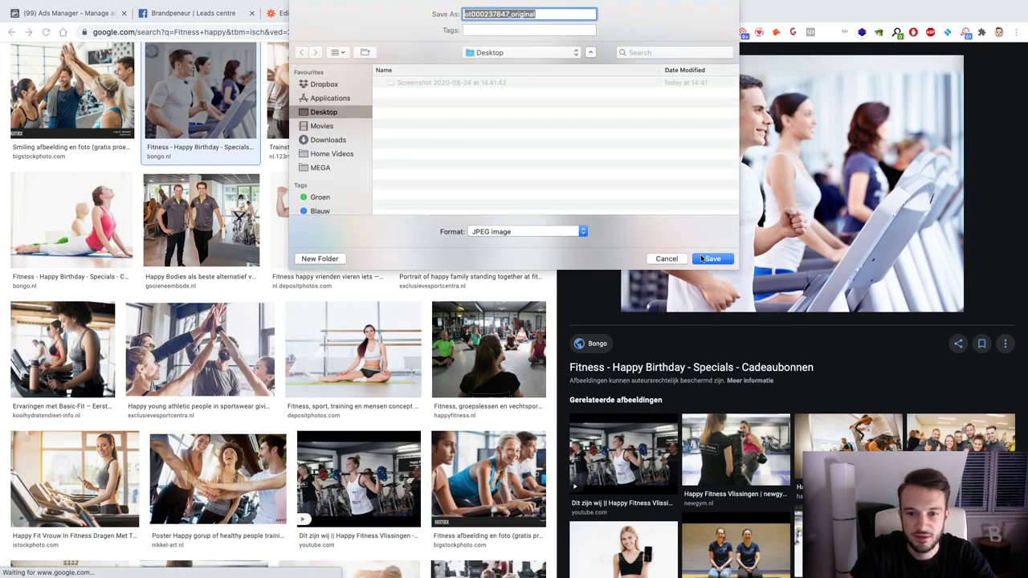
left_click(703, 258)
Step: Return to the ad in Ads Manager and remove its old meeting photo
left_click(197, 14)
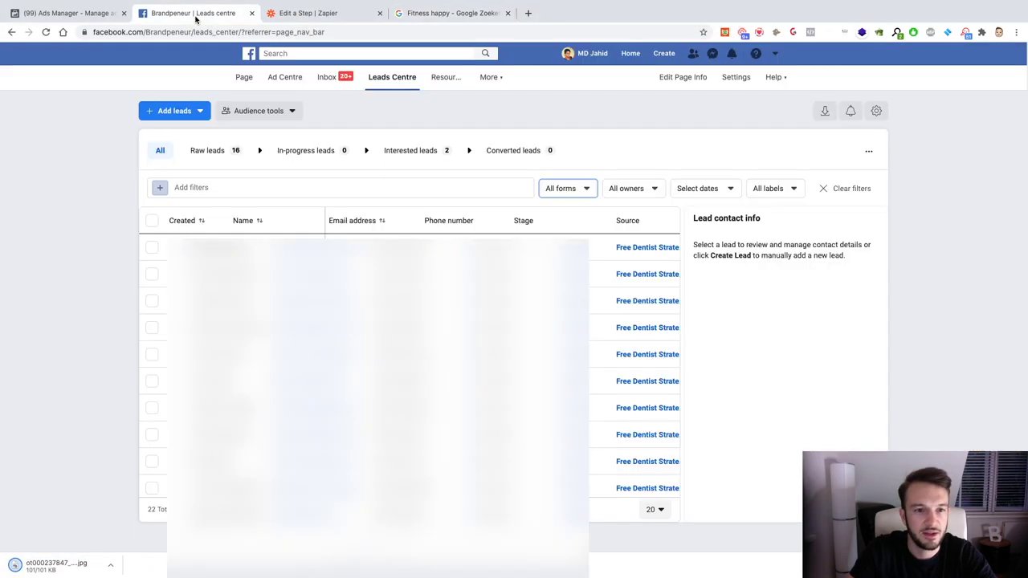
left_click(71, 14)
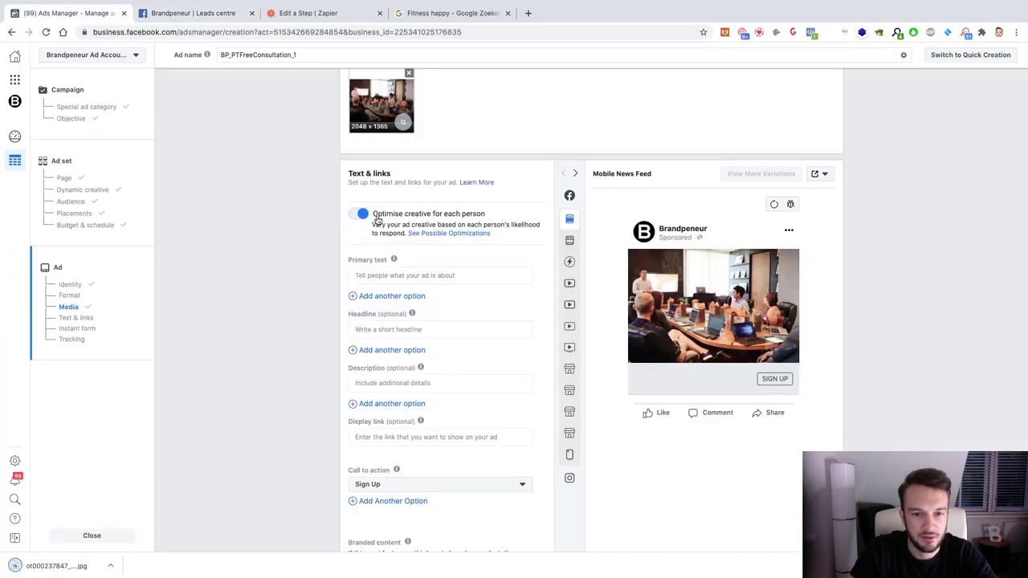
left_click(409, 73)
Step: Upload the saved treadmill photo from the Desktop into the account images
left_click(399, 103)
left_click(390, 120)
left_click(378, 122)
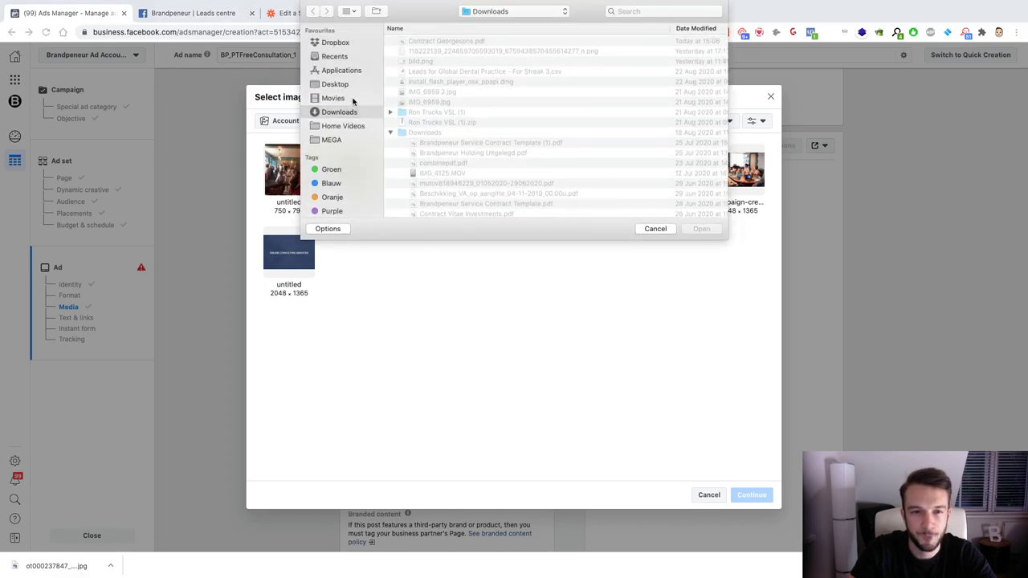
left_click(335, 84)
double_click(438, 40)
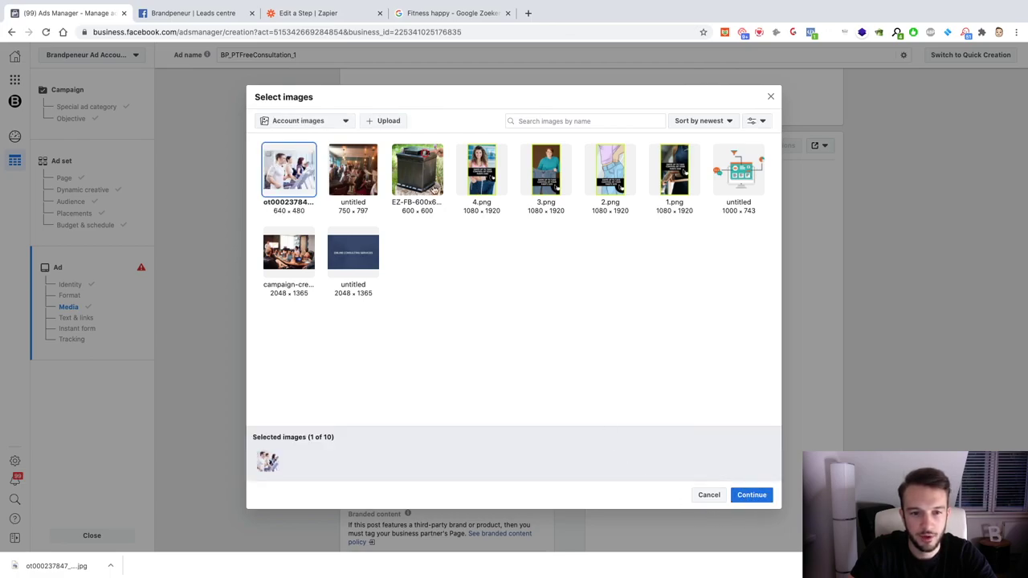
Step: Tick the untitled photo, meeting-room image, blue banner, bin image, 4.png and 3.png in Select images
left_click(342, 161)
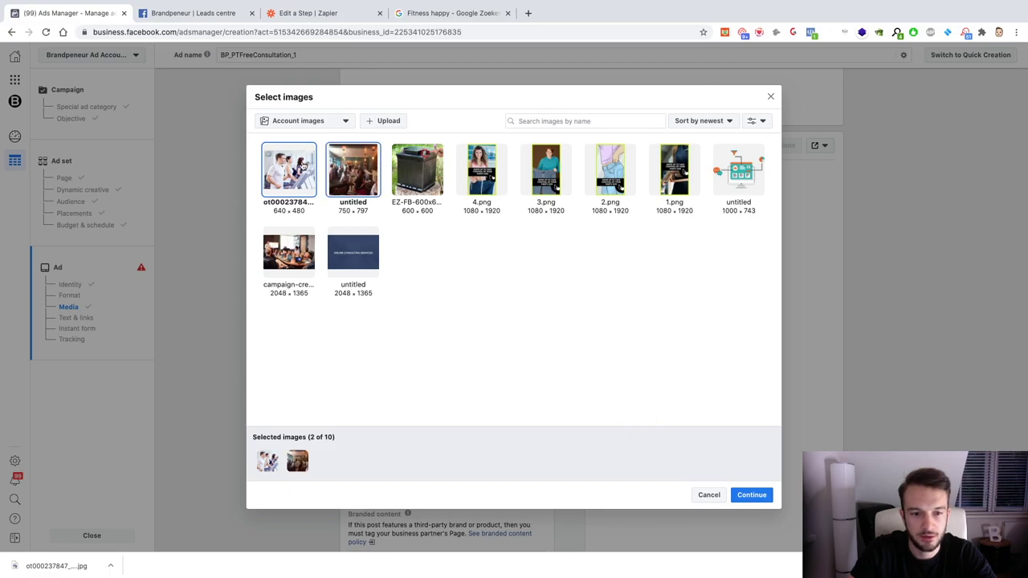
left_click(359, 169)
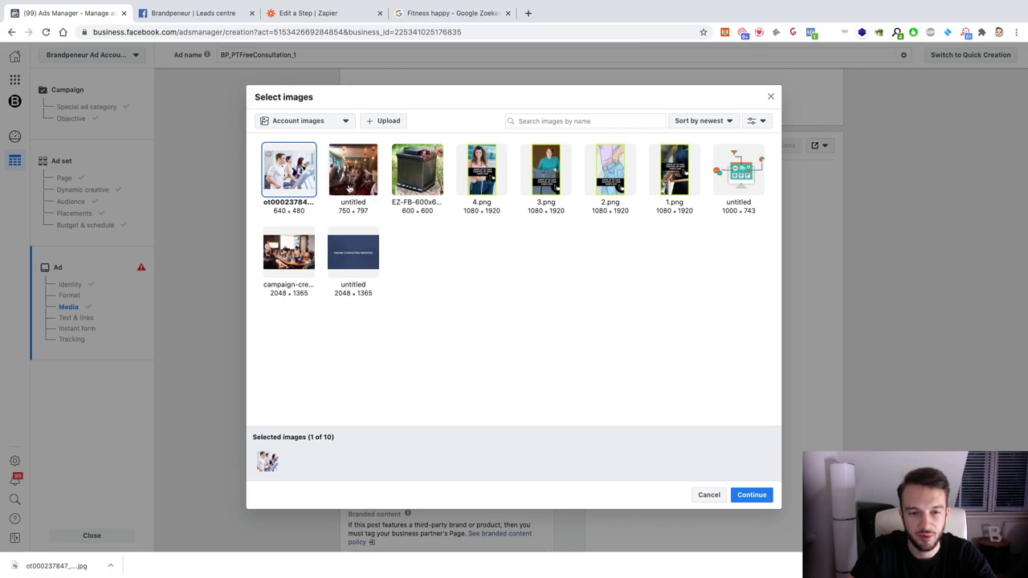
left_click(291, 252)
left_click(354, 255)
left_click(356, 185)
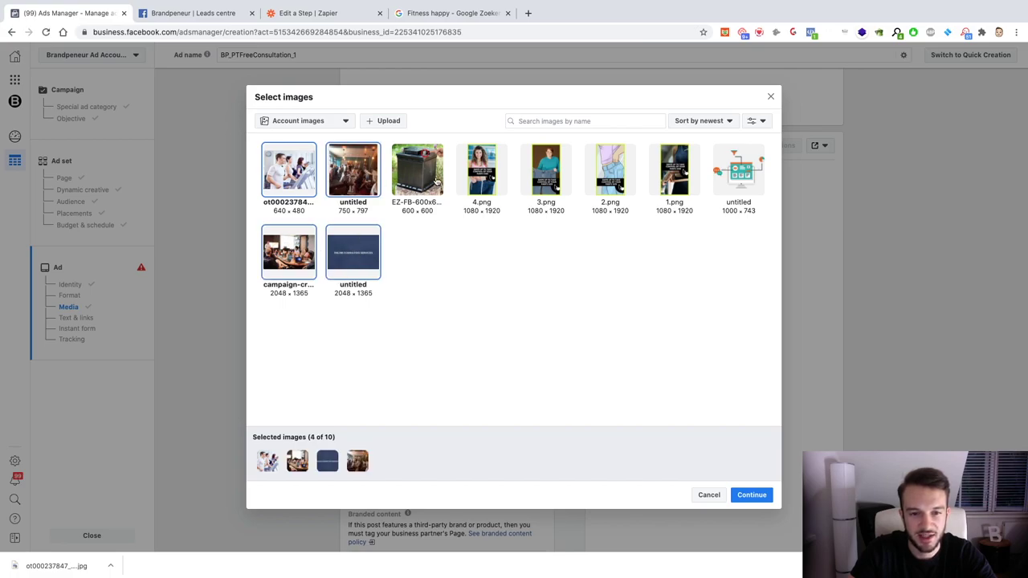
left_click(436, 183)
left_click(473, 180)
left_click(561, 178)
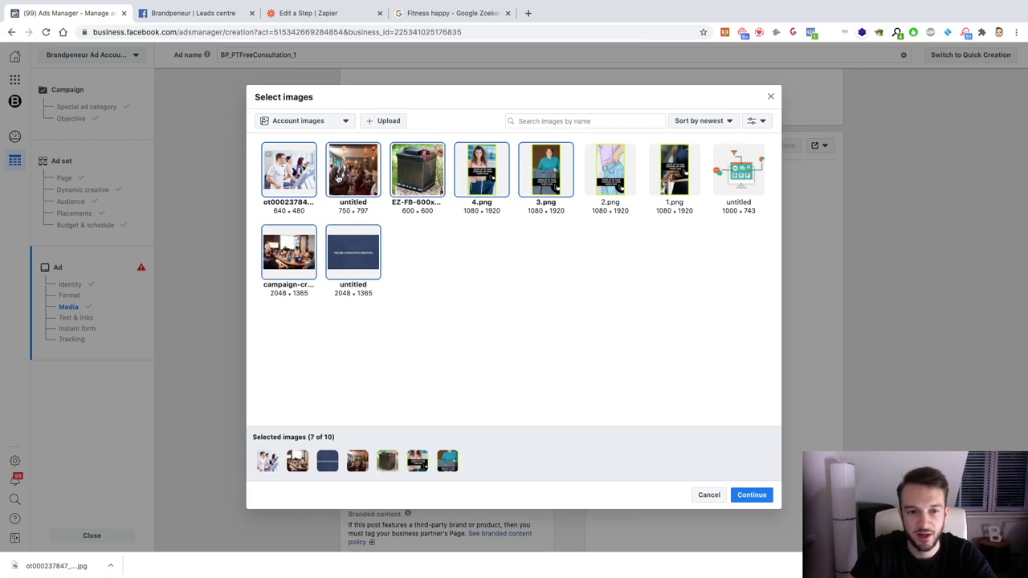
Step: Untick all those other images so only the treadmill photo stays selected
left_click(338, 178)
left_click(306, 245)
left_click(355, 255)
left_click(429, 186)
left_click(502, 183)
left_click(542, 183)
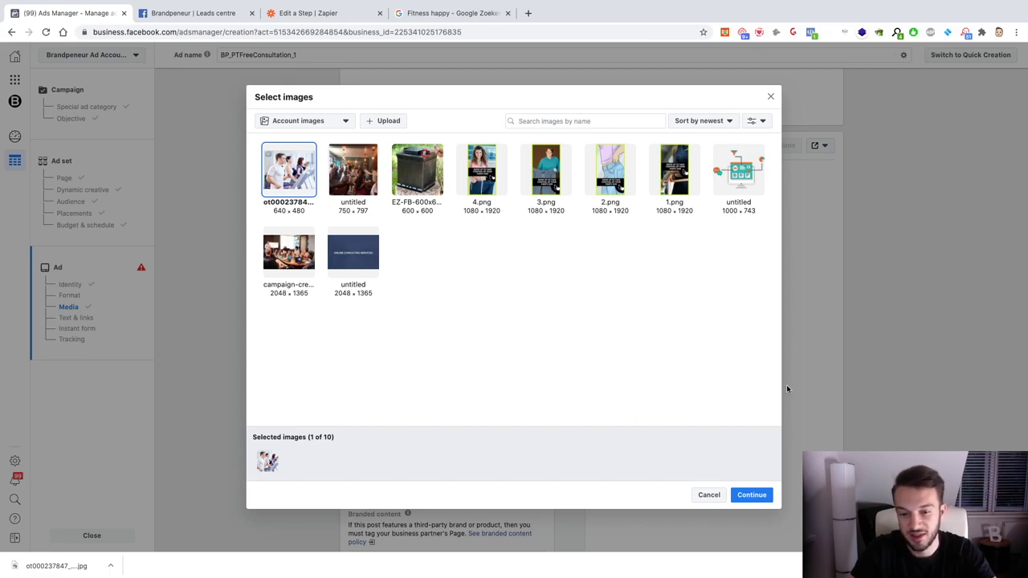
Step: Confirm the treadmill photo as the ad's 640 × 480 image
left_click(762, 494)
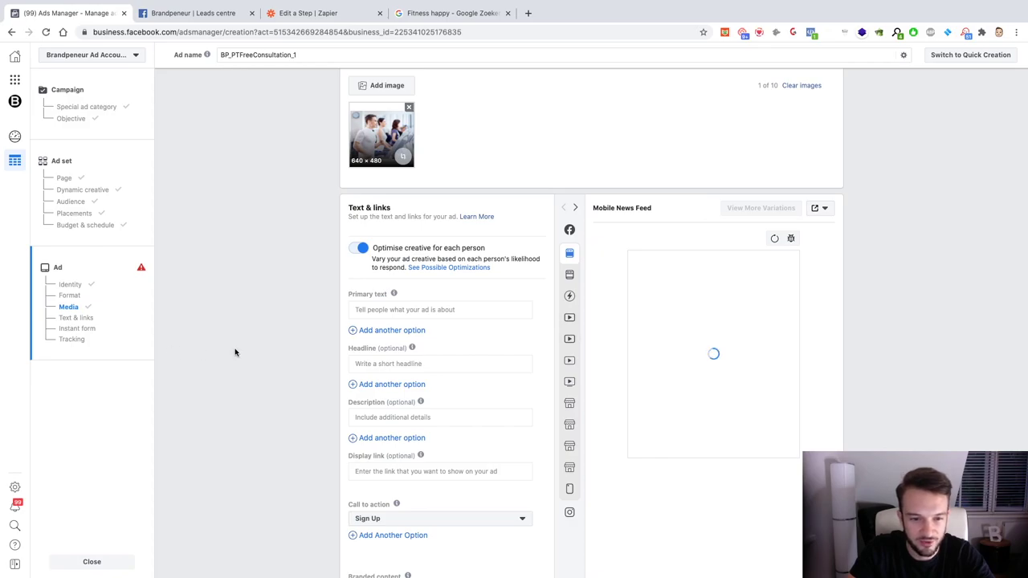
scroll(232, 352, "down", 2)
left_click(366, 249)
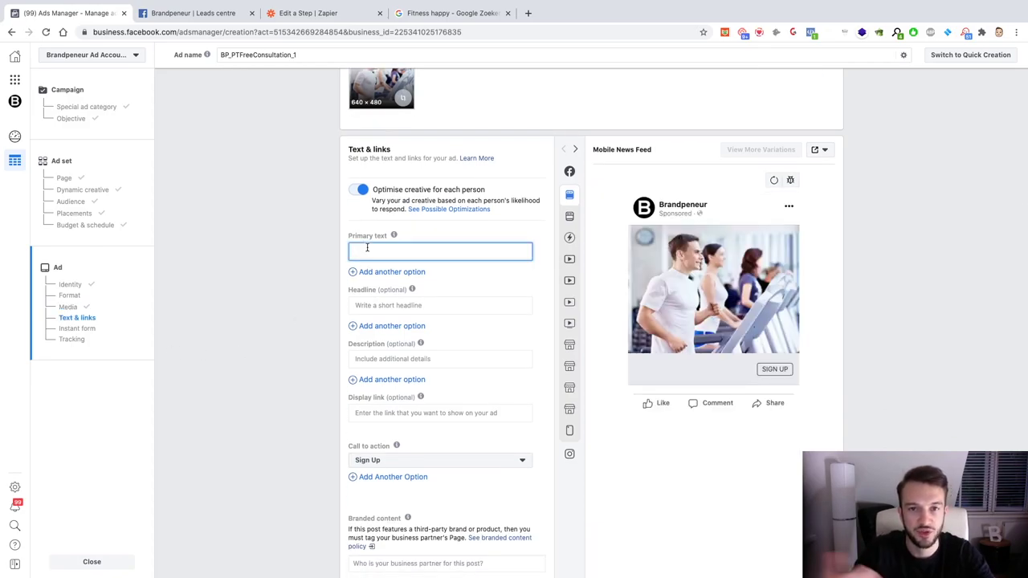
Step: Write the primary text about health goals and fitting into jeans, ending 'Click below for a free virtual consultation'
type("Do yo")
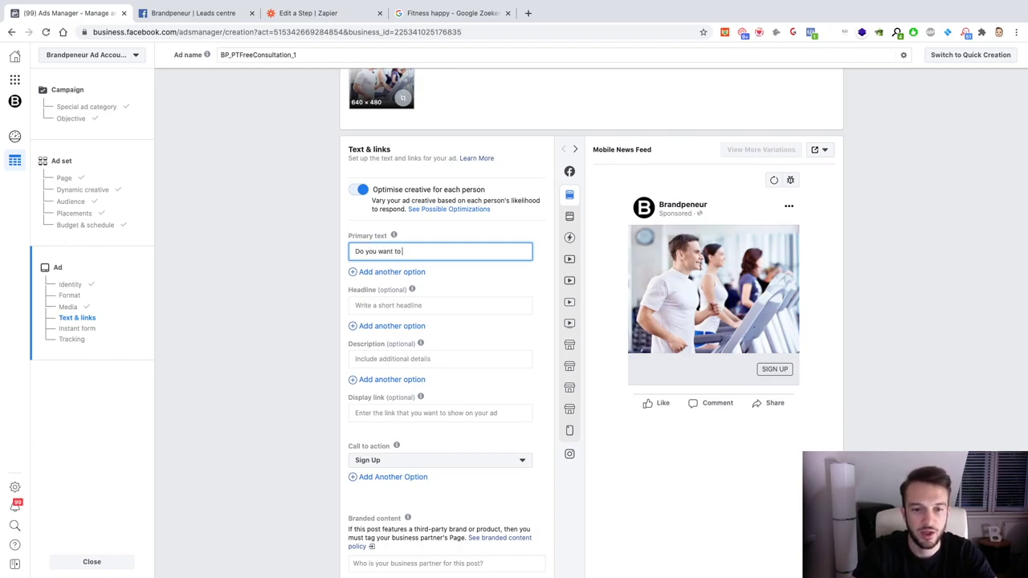
type("u want to hit")
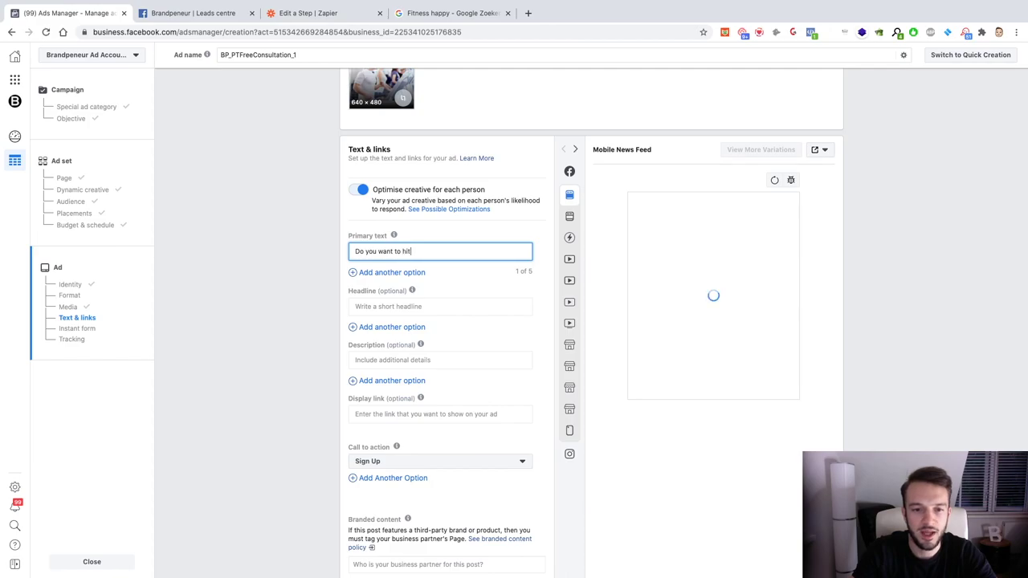
type(" your health")
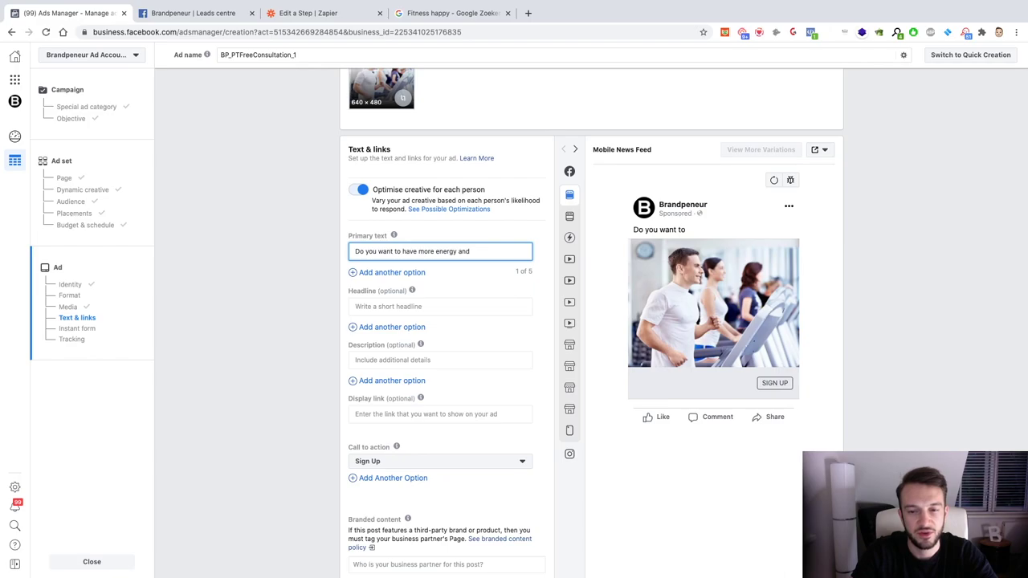
type("finally fit in")
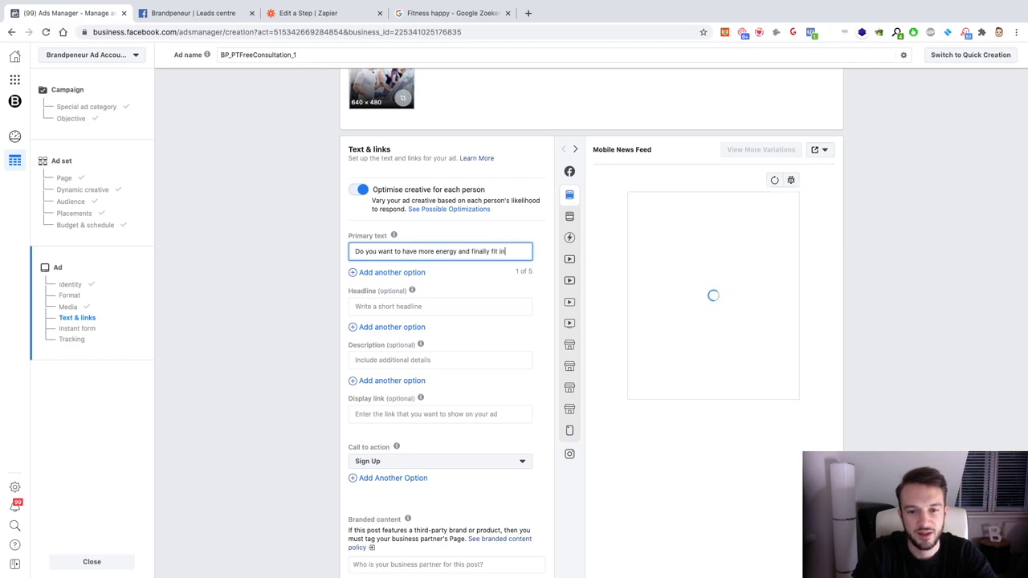
type(" those jeans yo")
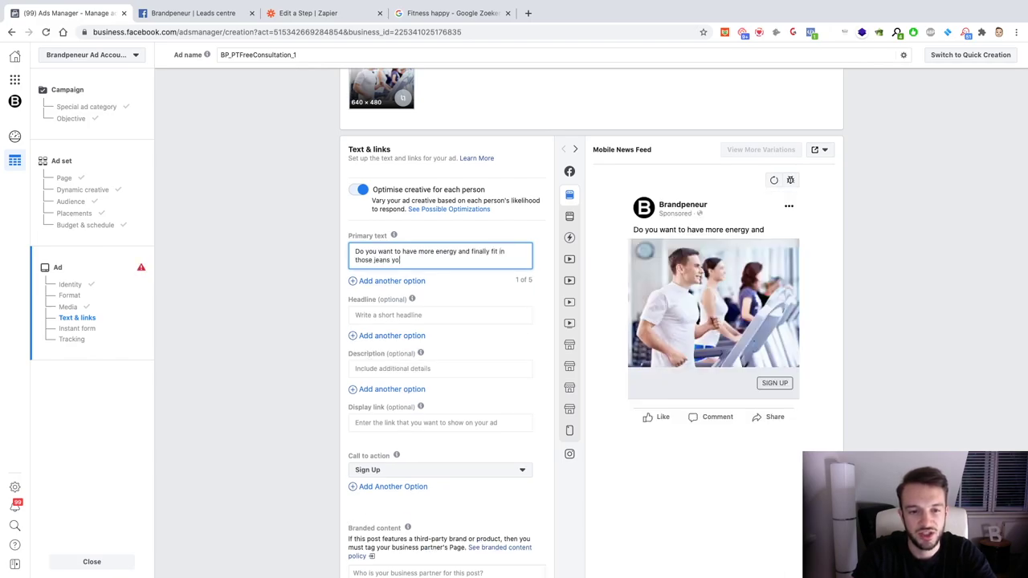
type("u've been wanting to wear")
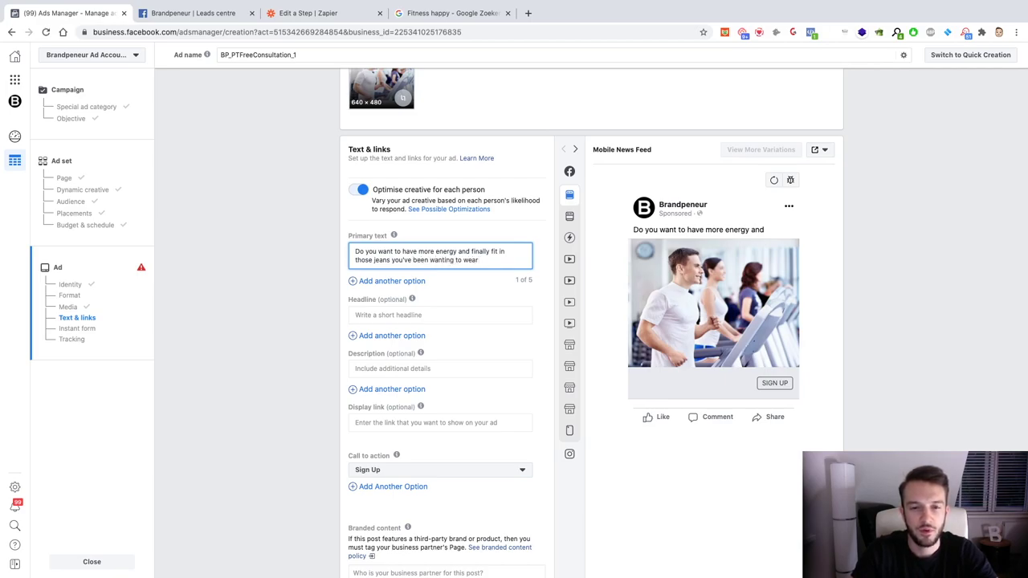
type(", without being ove")
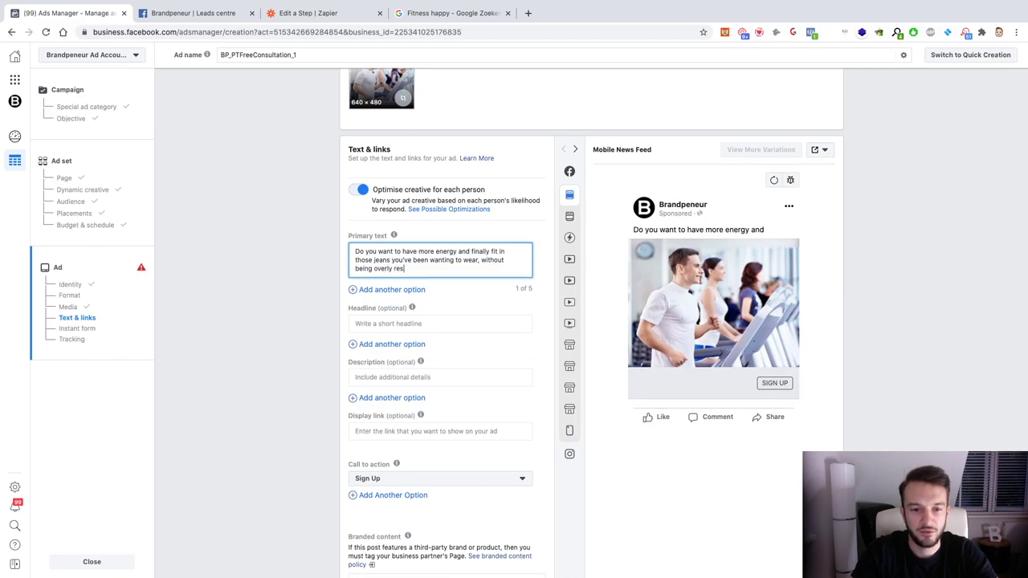
type("rly restrictive")
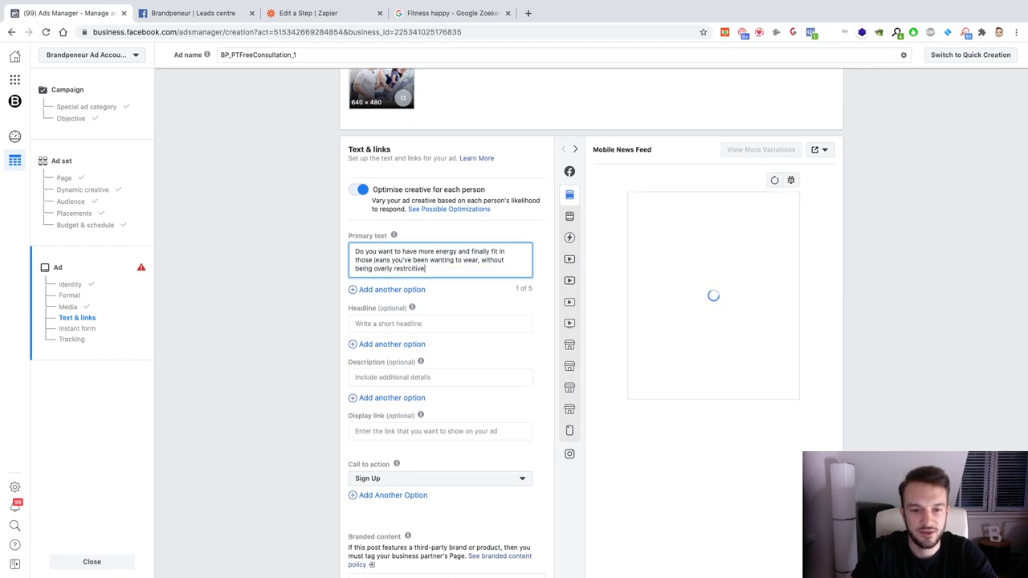
right_click(410, 268)
left_click(438, 273)
type("with your diet?")
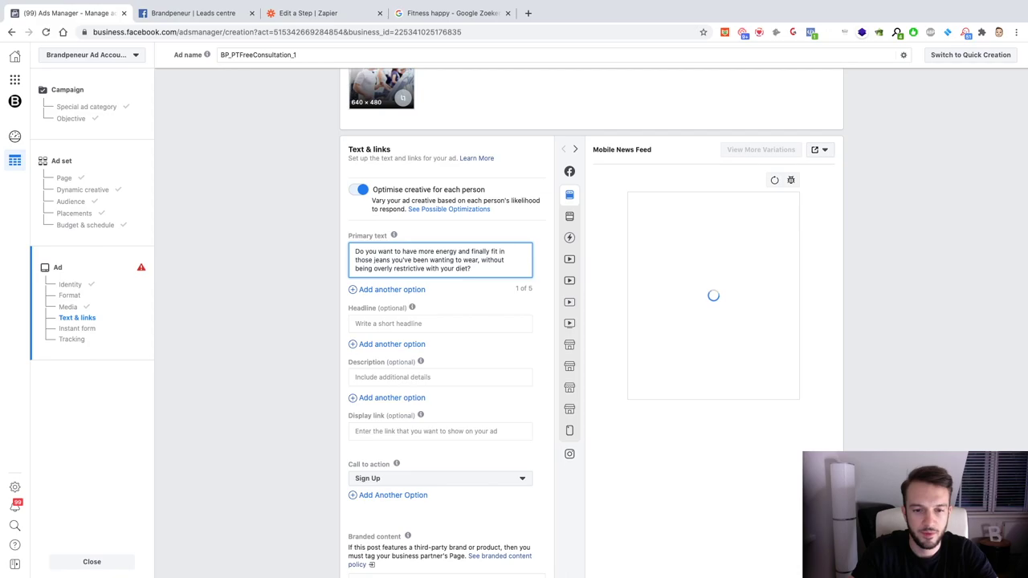
key("Return")
key("Return")
type("Click below for a free onlin")
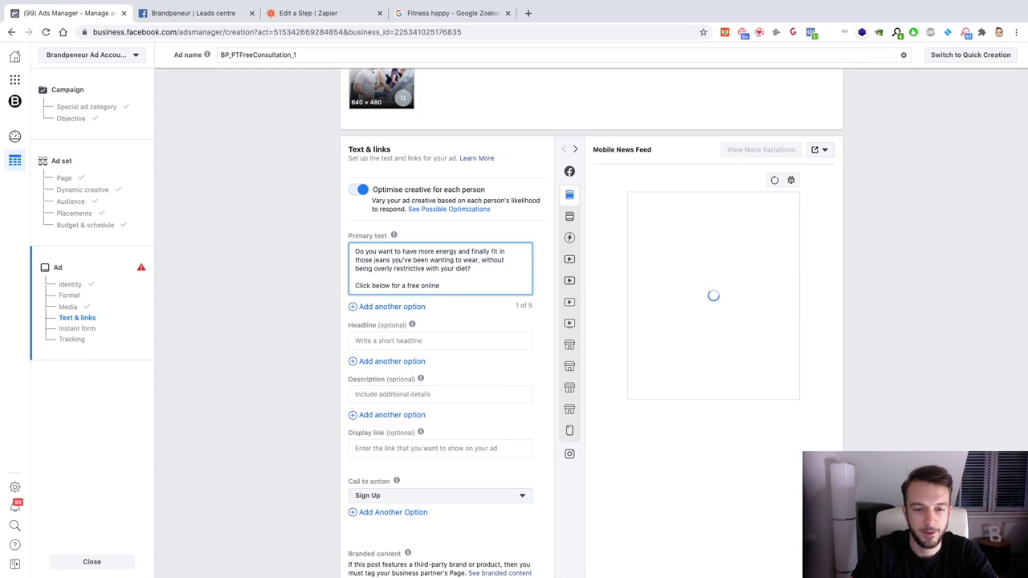
key("BackSpace")
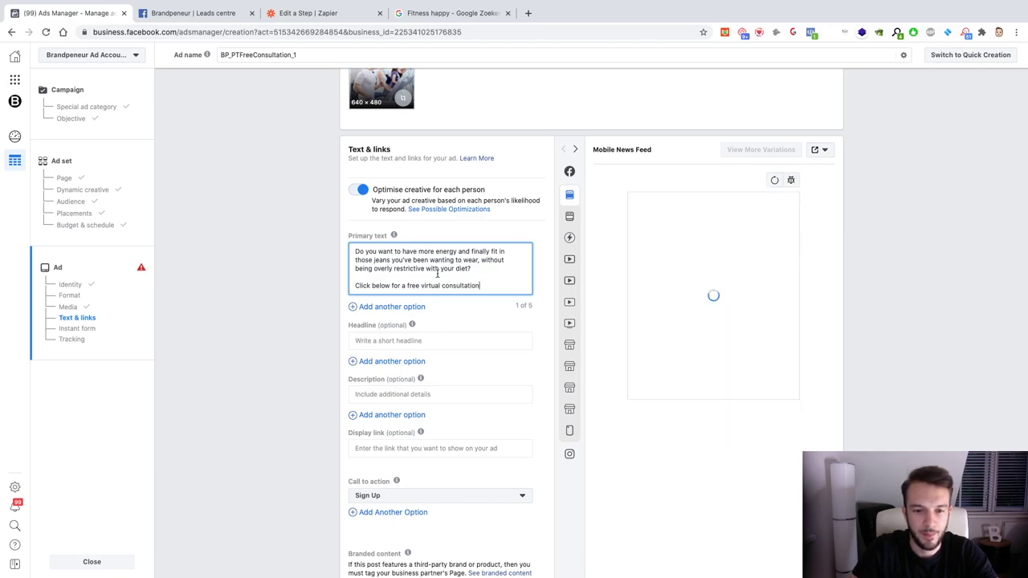
left_click(467, 313)
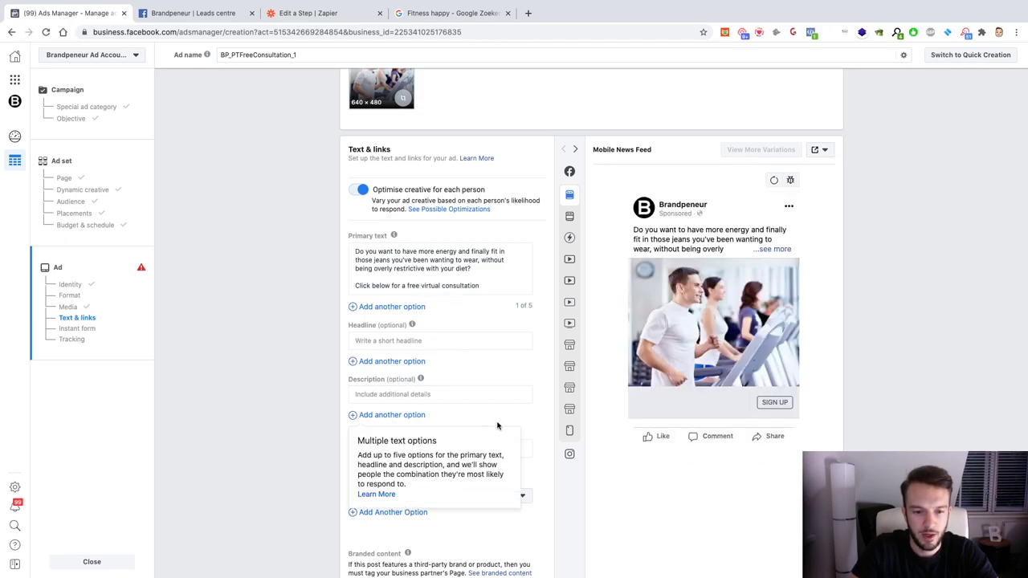
Step: Enter 'Free Fitness Consultation' in Description and copy it into the Headline
left_click(432, 394)
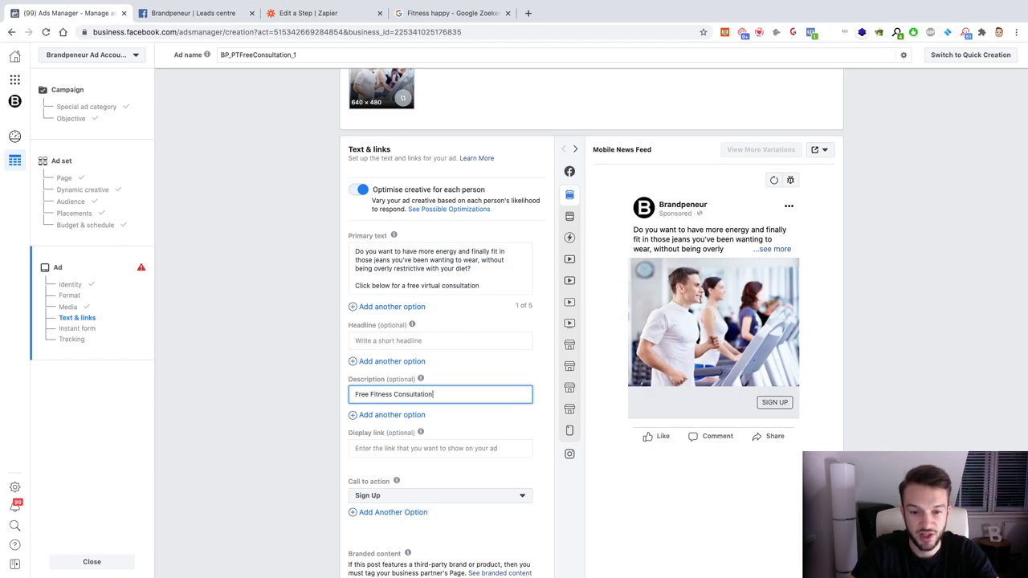
left_click(453, 423)
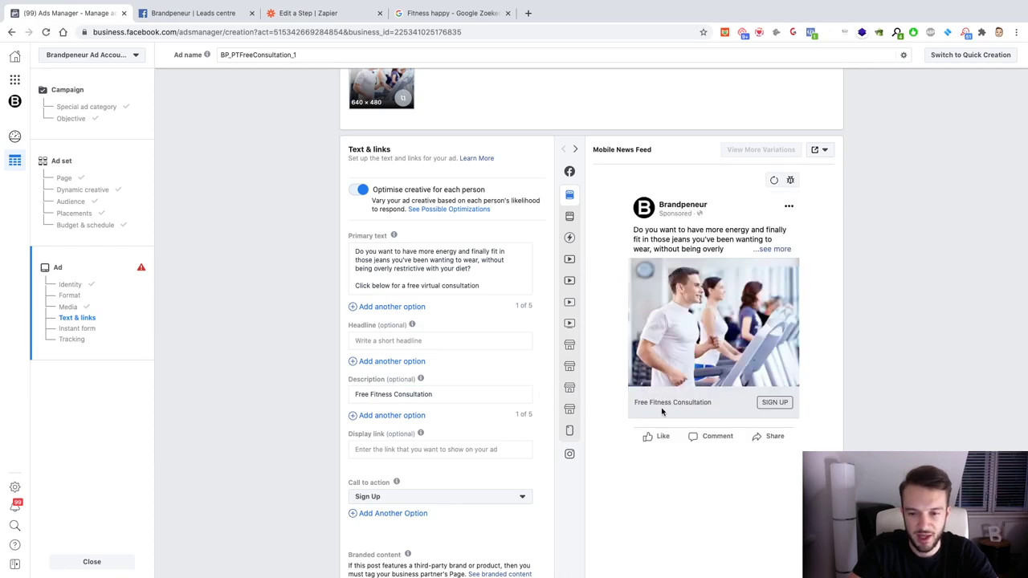
left_click(433, 393)
key("ctrl+a")
key("ctrl+c")
left_click(413, 341)
key("ctrl+v")
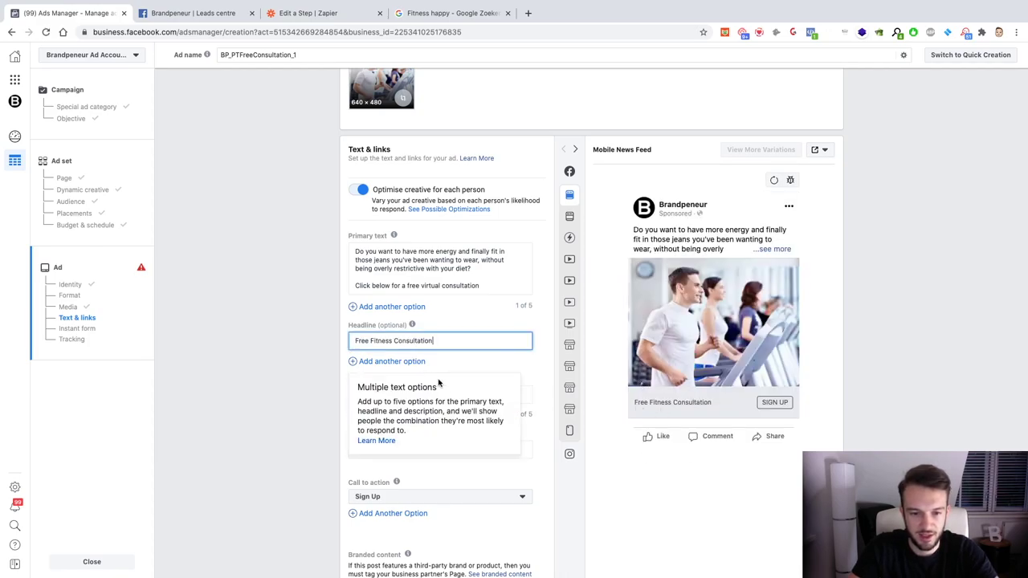
Step: Clear the Description field and select the question paragraph of the primary text
left_click(522, 395)
key("ctrl+a")
key("BackSpace")
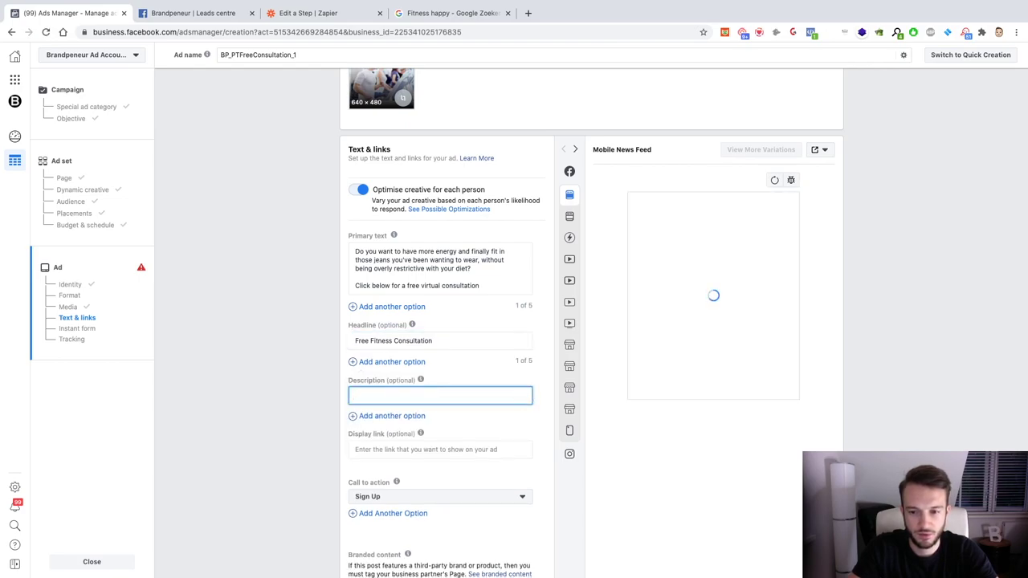
left_click(483, 415)
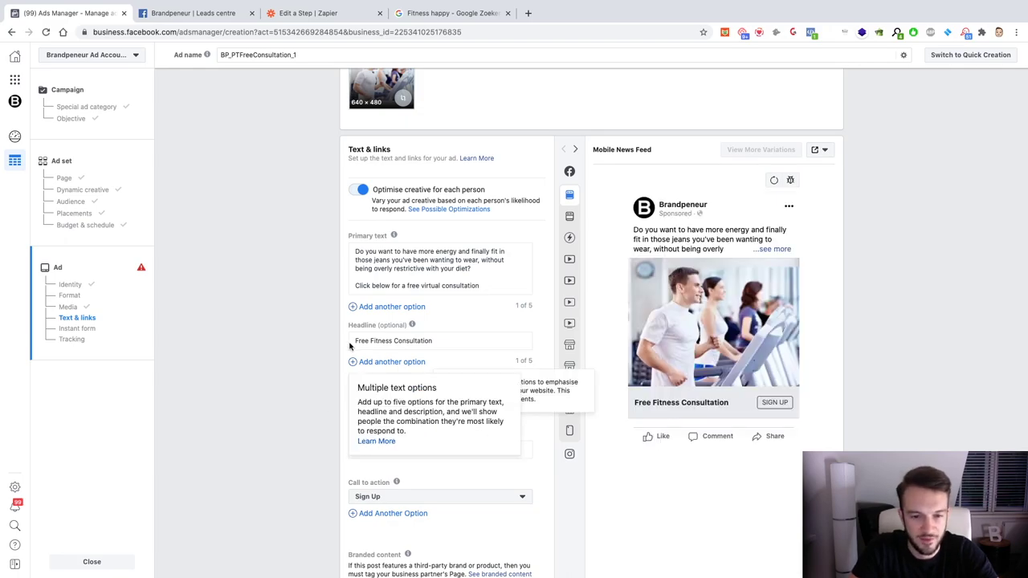
left_click_drag(355, 251, 474, 269)
Step: Add a second primary text asking about reaching a dream weight goal quickly without giving up junk food and pizza
left_click(403, 310)
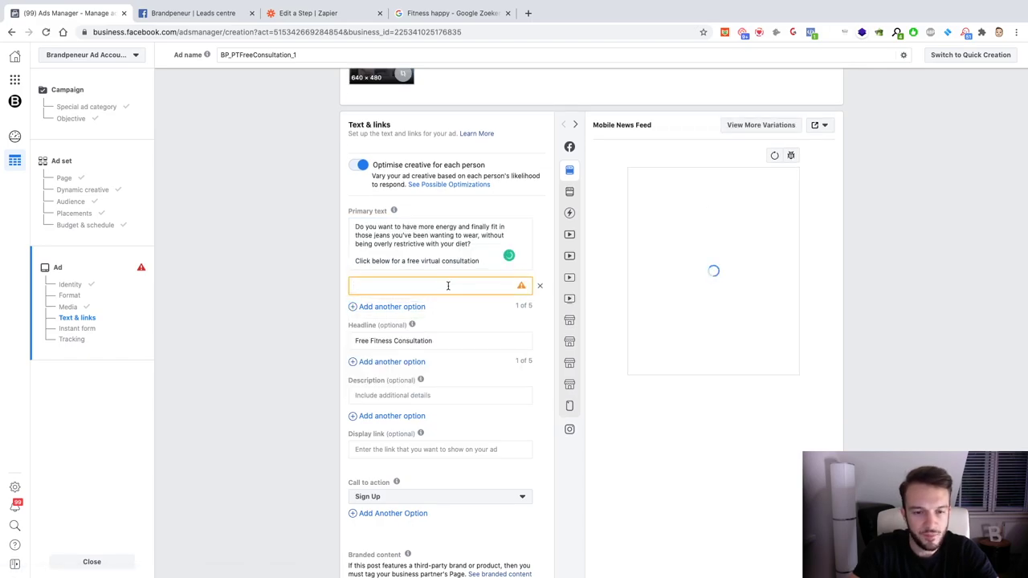
type("Do you want to")
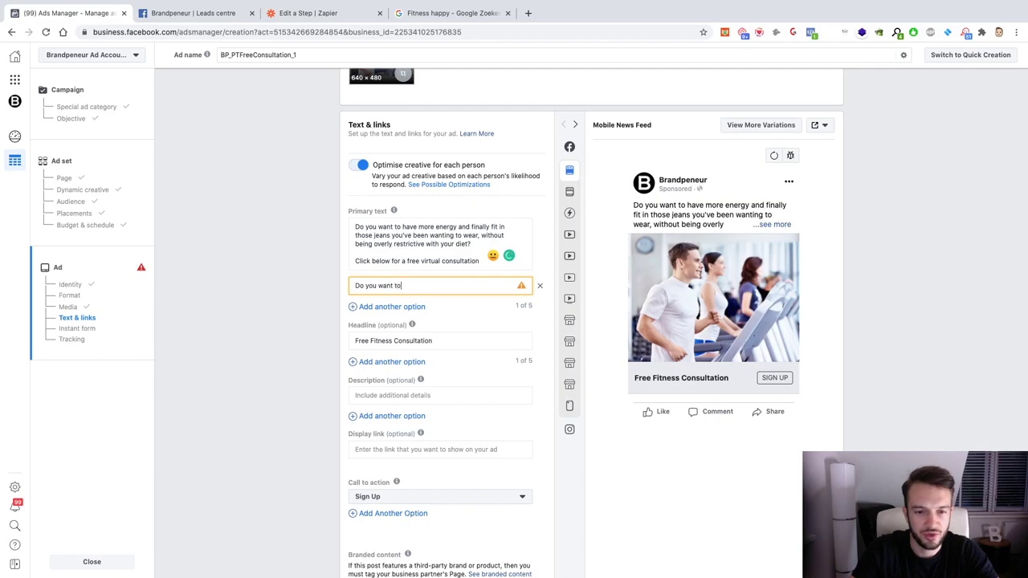
type(" hit your")
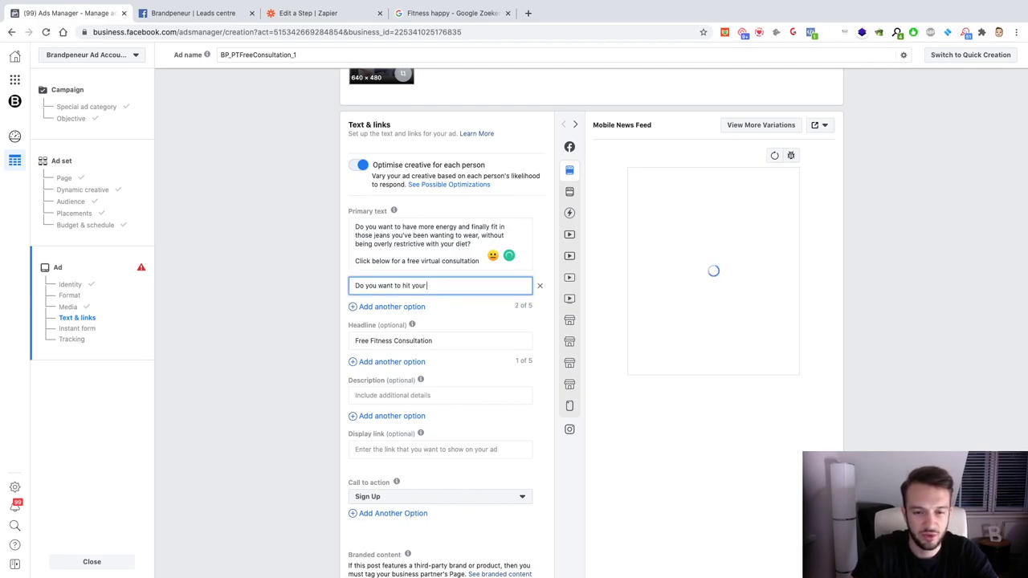
type(" dream weig")
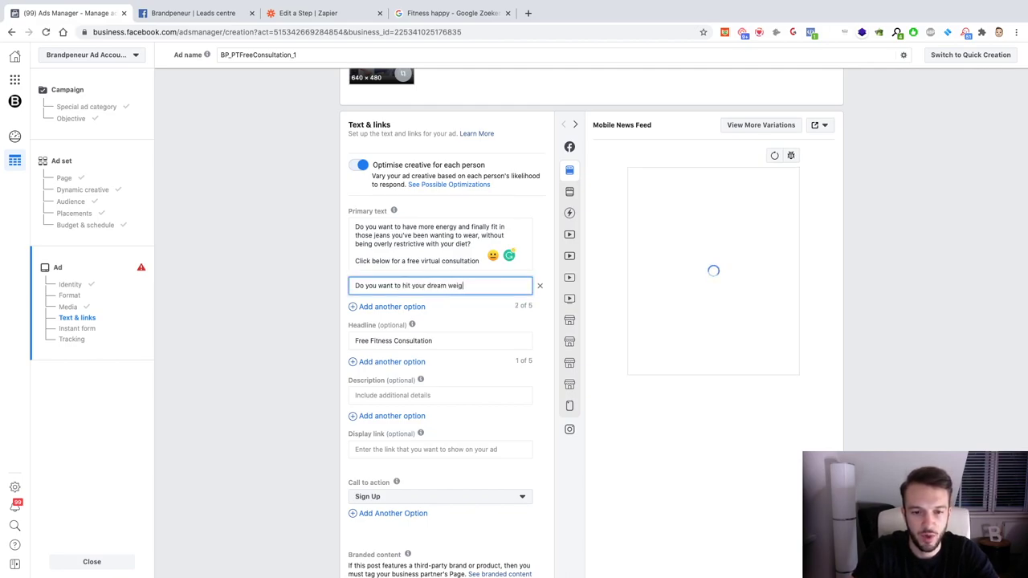
type("ht goal quickl")
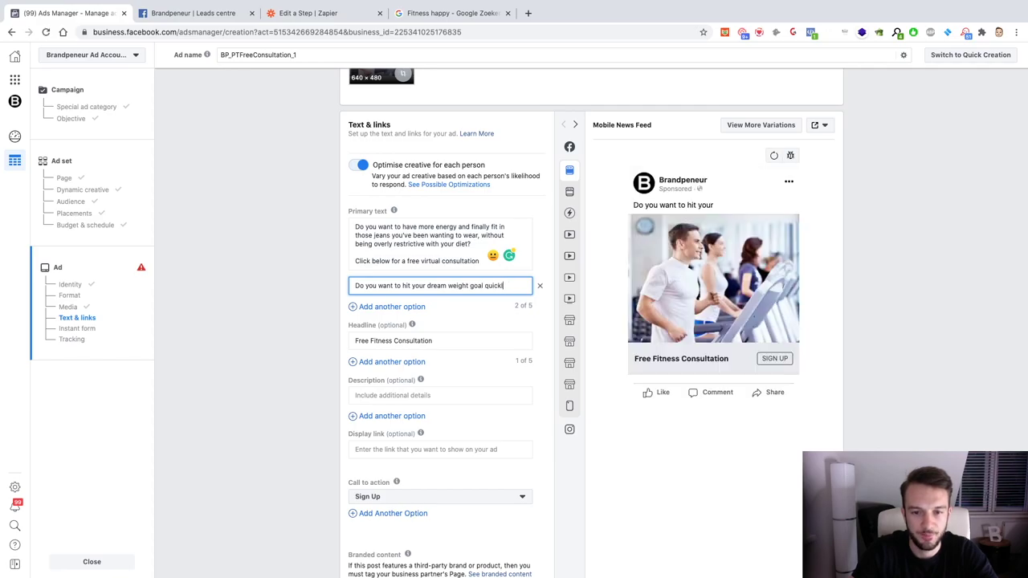
type("y?")
key("Return")
type("Witho")
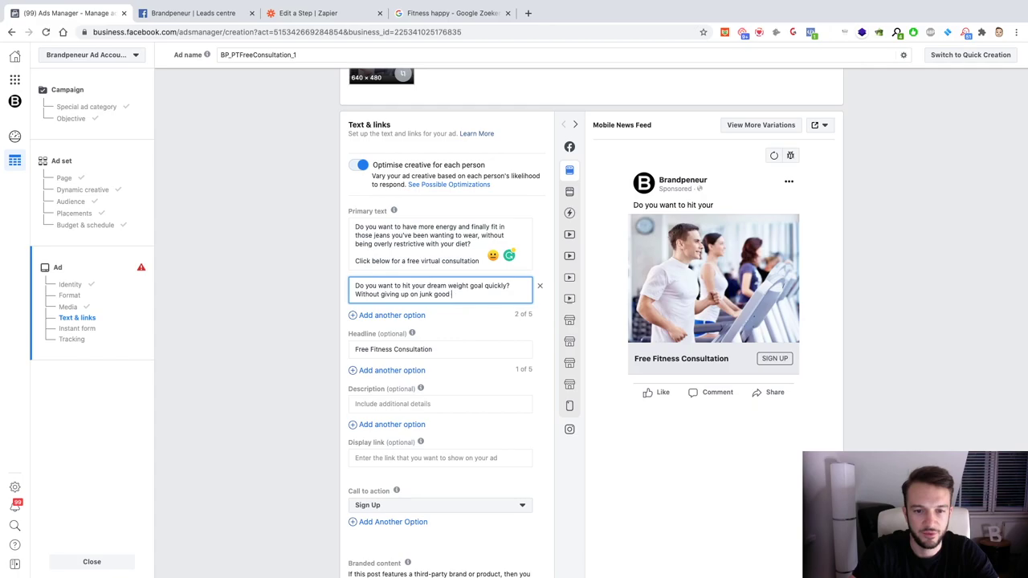
type("ut giving up on junk food and your fa")
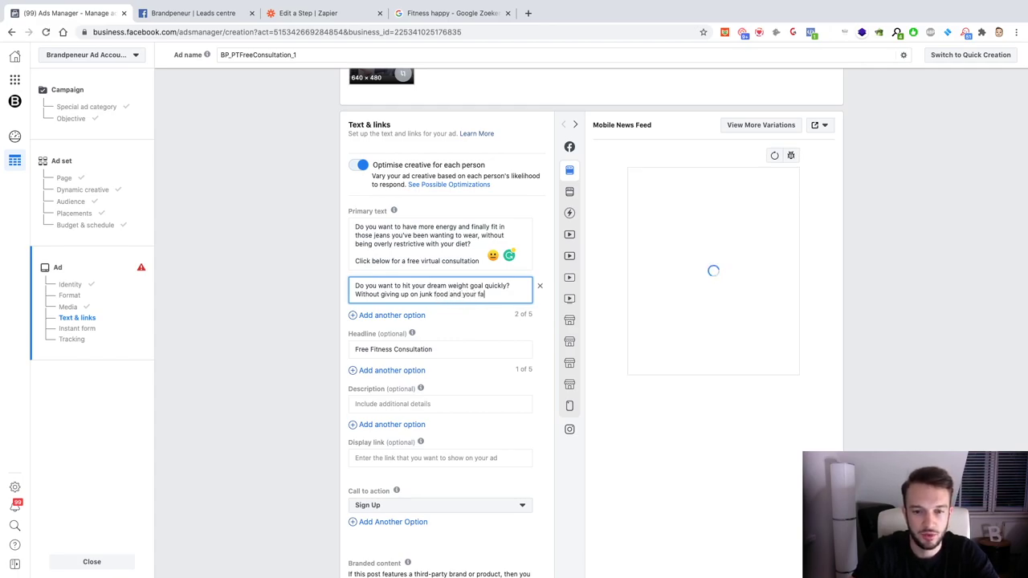
key("BackSpace")
key("BackSpace")
type("beloved pizza?")
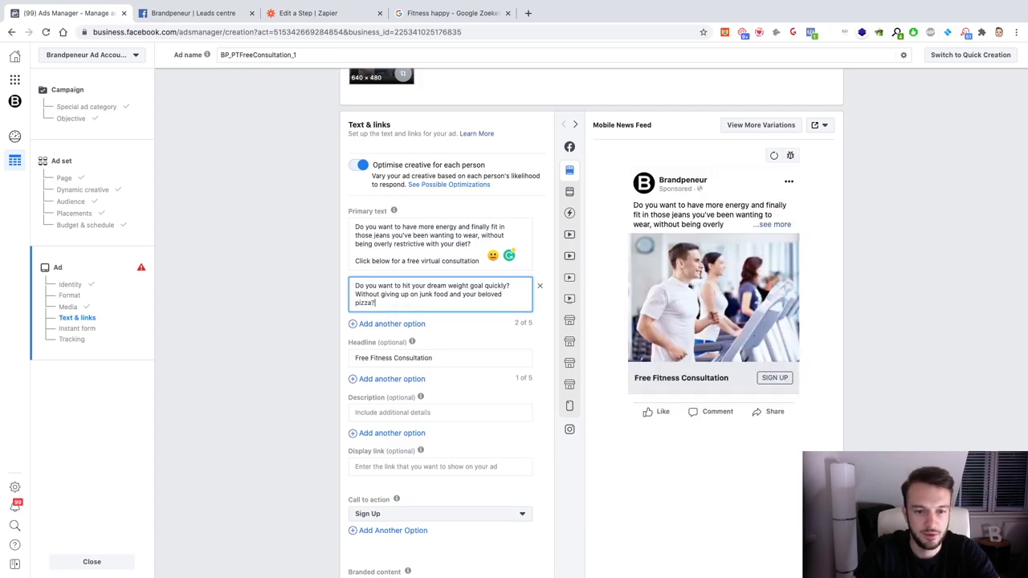
Step: Copy the 'Click below…' consultation line from the first option into the second option
left_click_drag(481, 261, 353, 265)
key("ctrl+c")
left_click(376, 315)
key("Return")
key("Return")
key("ctrl+v")
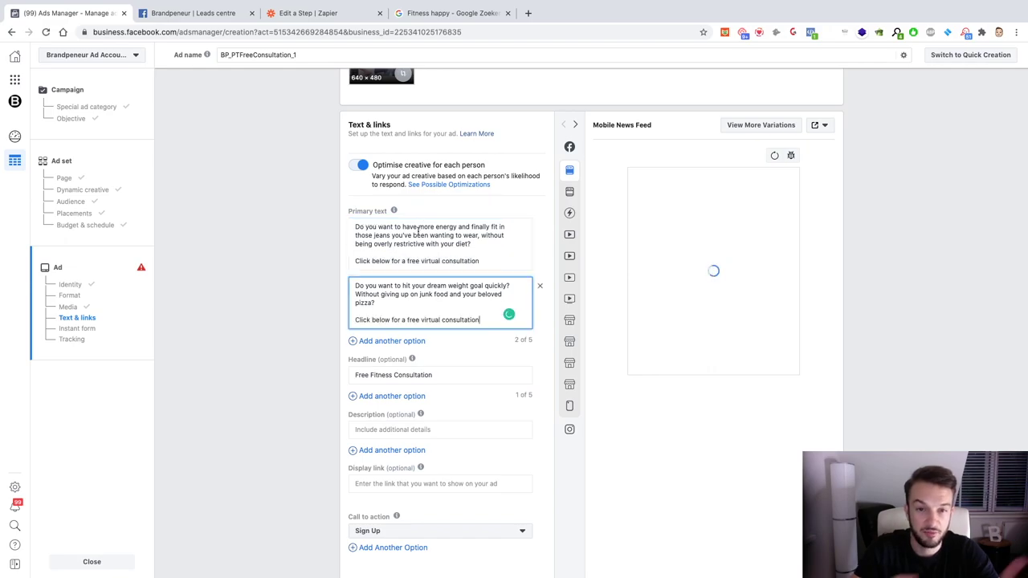
left_click(470, 348)
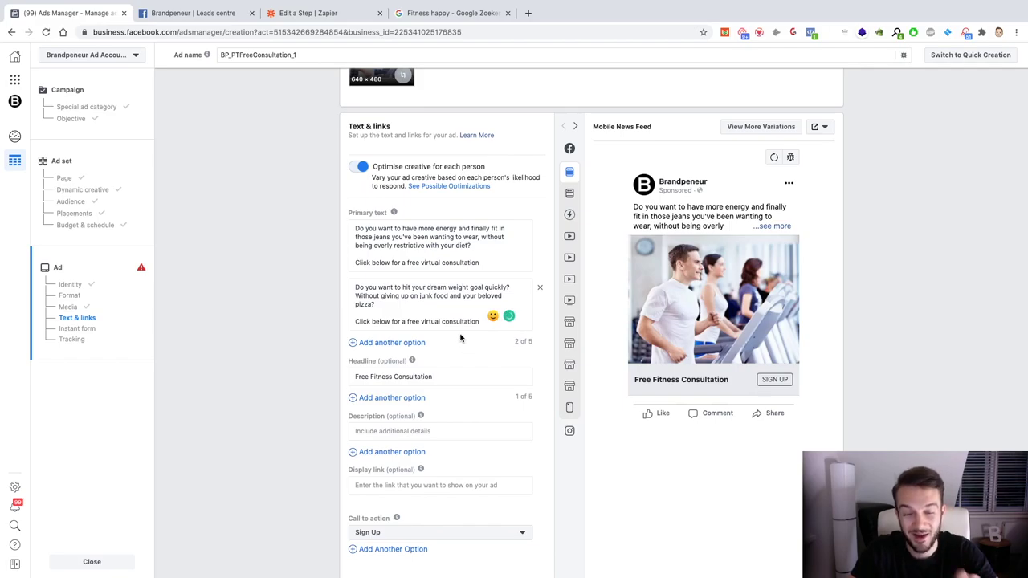
scroll(460, 338, "down", 3)
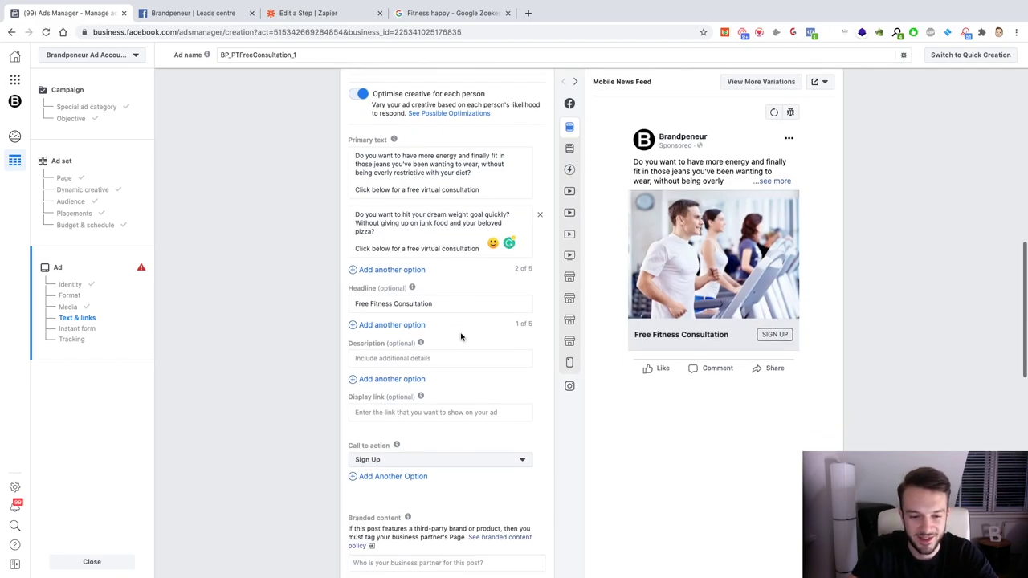
Step: Set the call to action to Book Now and close the 'Fitness happy - Google' tab
left_click(407, 418)
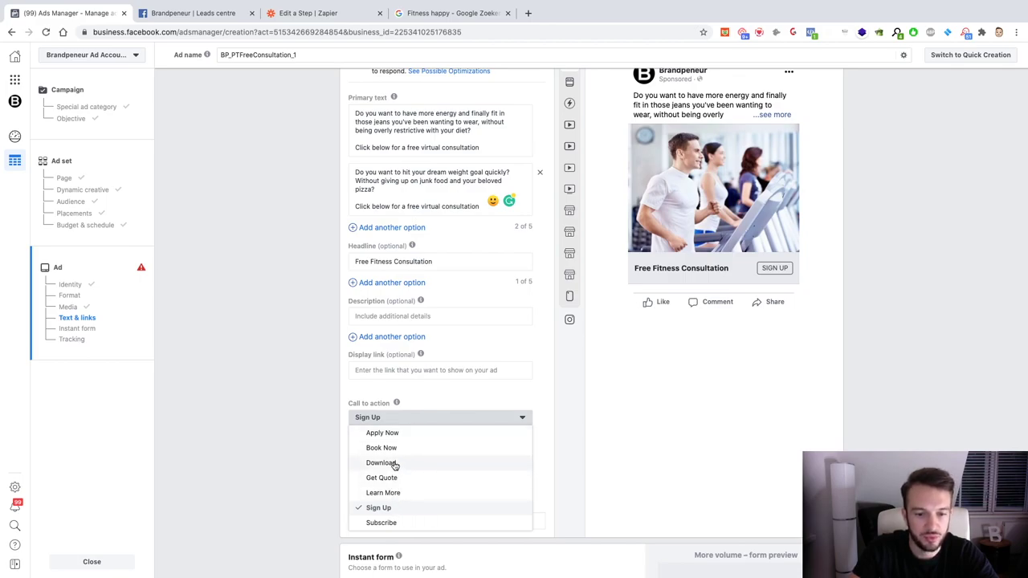
left_click(404, 445)
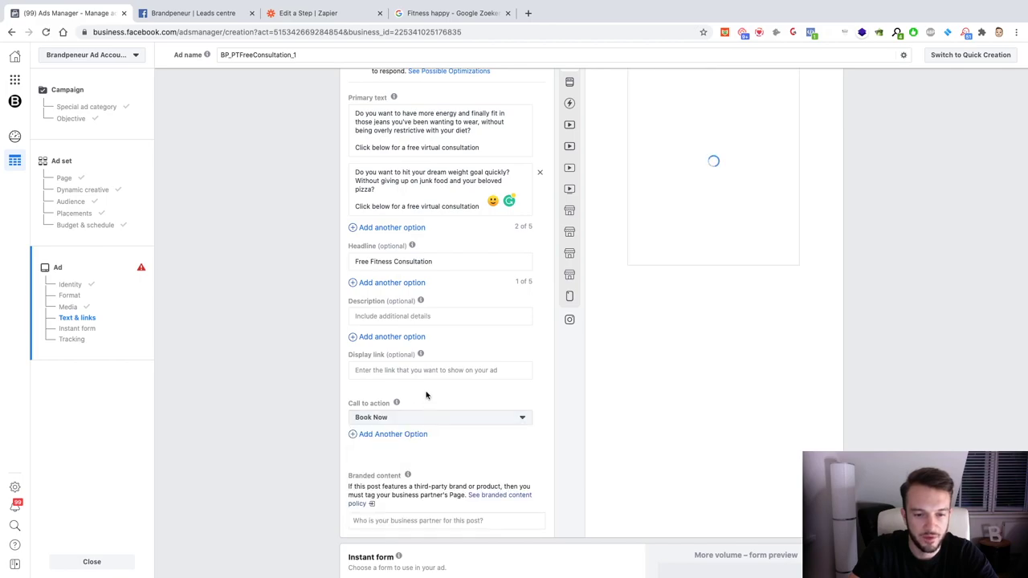
scroll(430, 414, "up", 2)
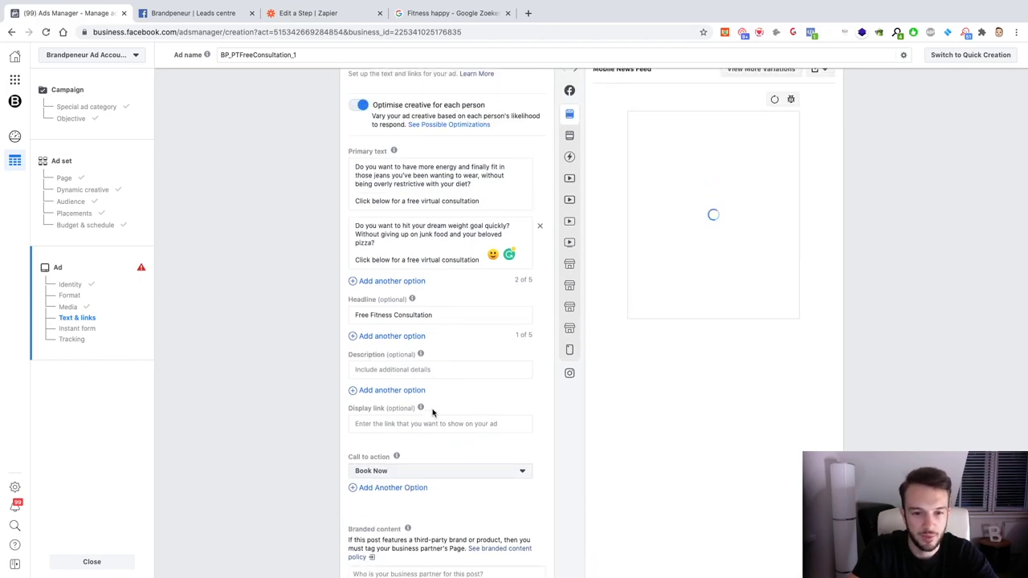
scroll(432, 413, "up", 1)
scroll(432, 413, "up", 2)
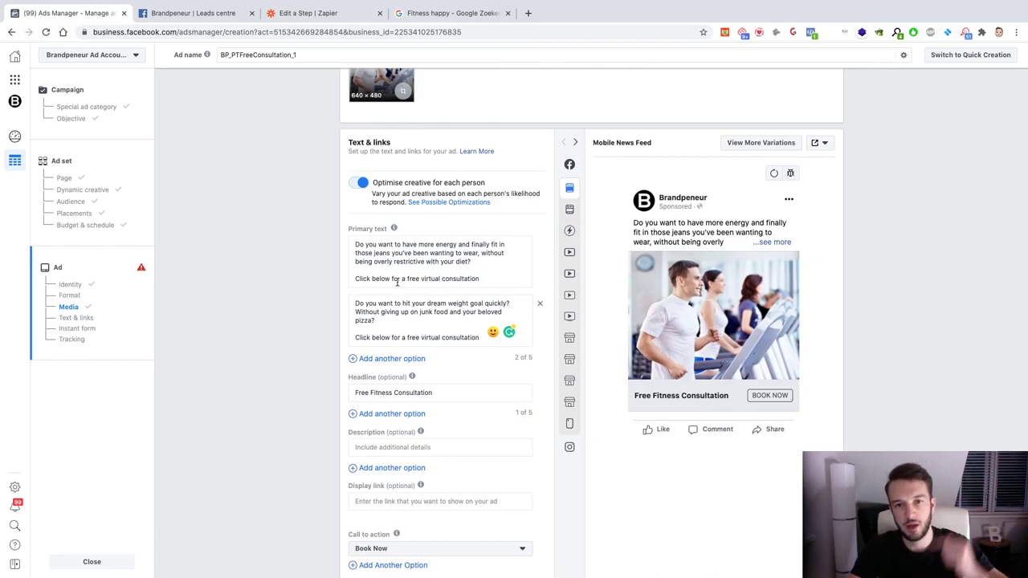
left_click(506, 14)
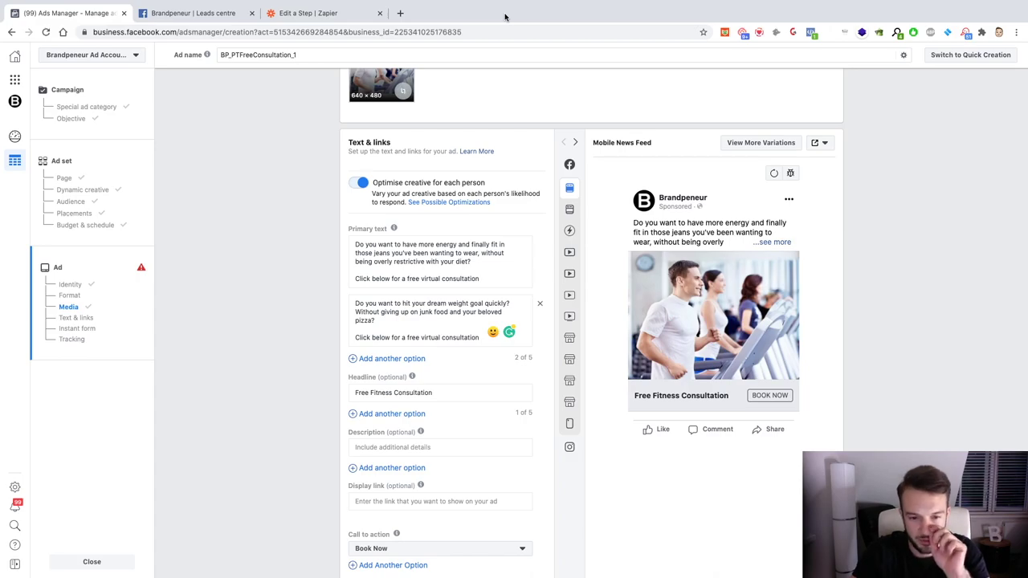
scroll(488, 251, "down", 5)
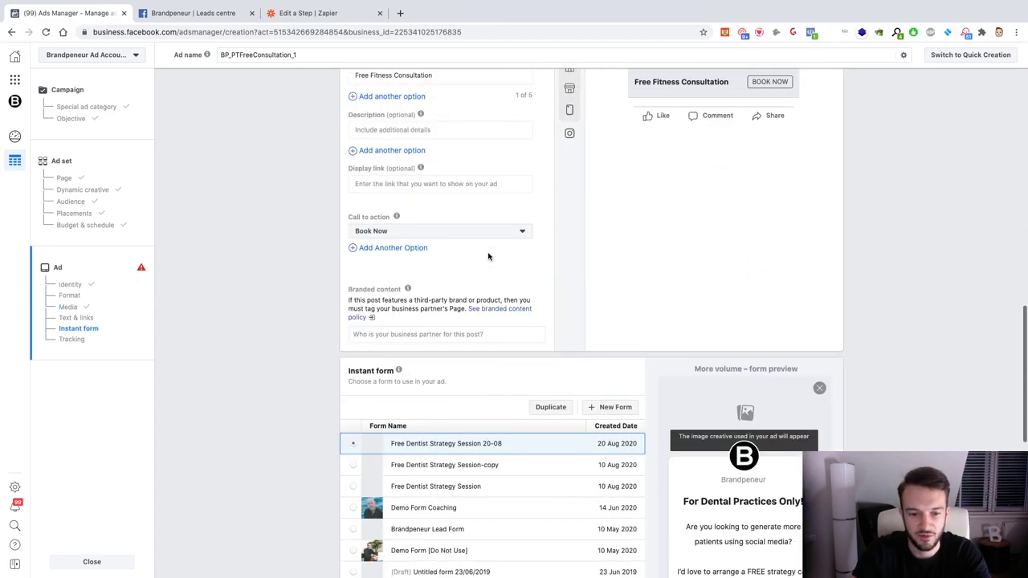
Step: Create a new instant form and name it BP_PT_YT_LF
left_click(612, 407)
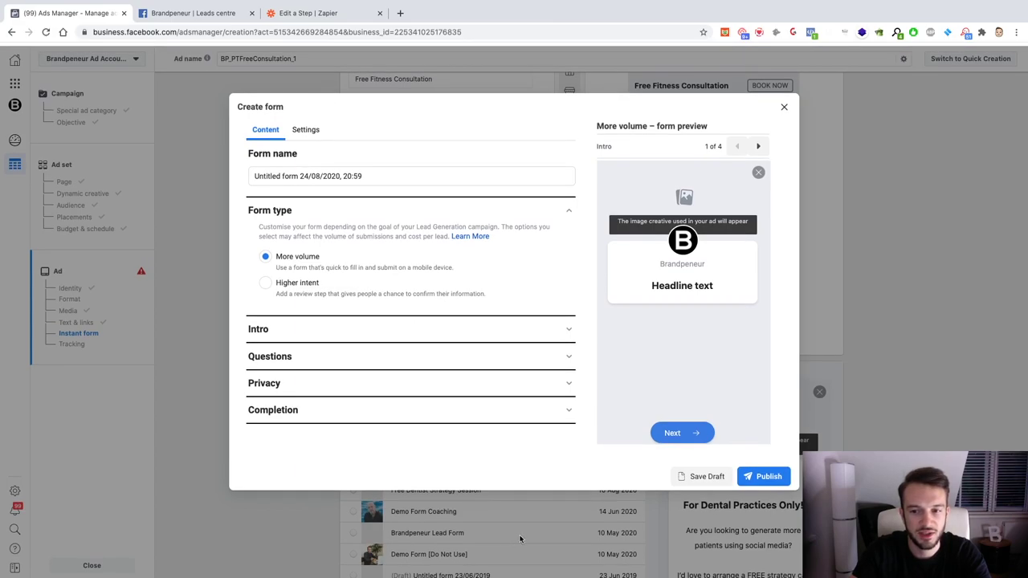
left_click(346, 172)
key("super+a")
type("BP_")
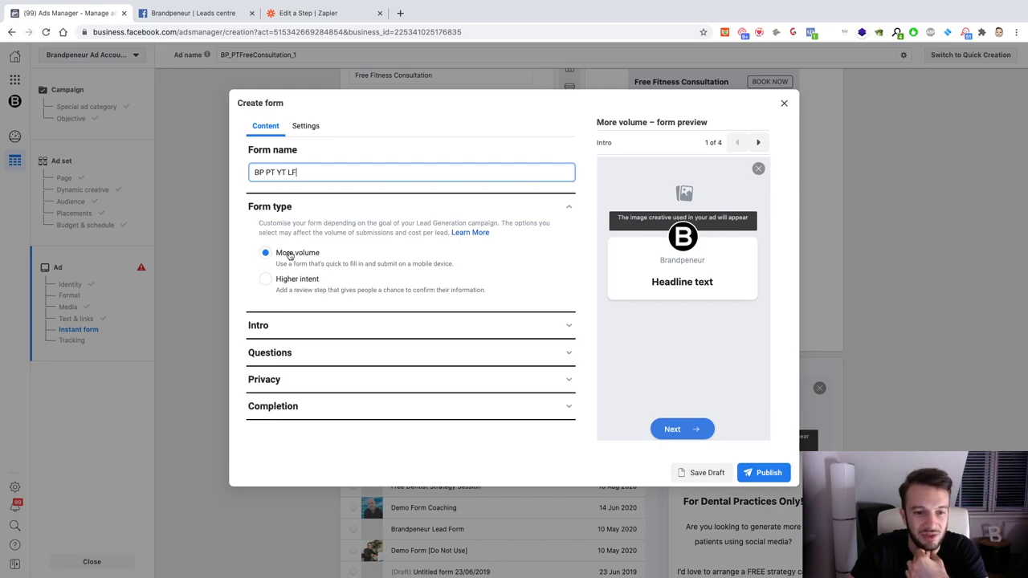
Step: Upload the gym photo from the Desktop as the intro background image
left_click(309, 323)
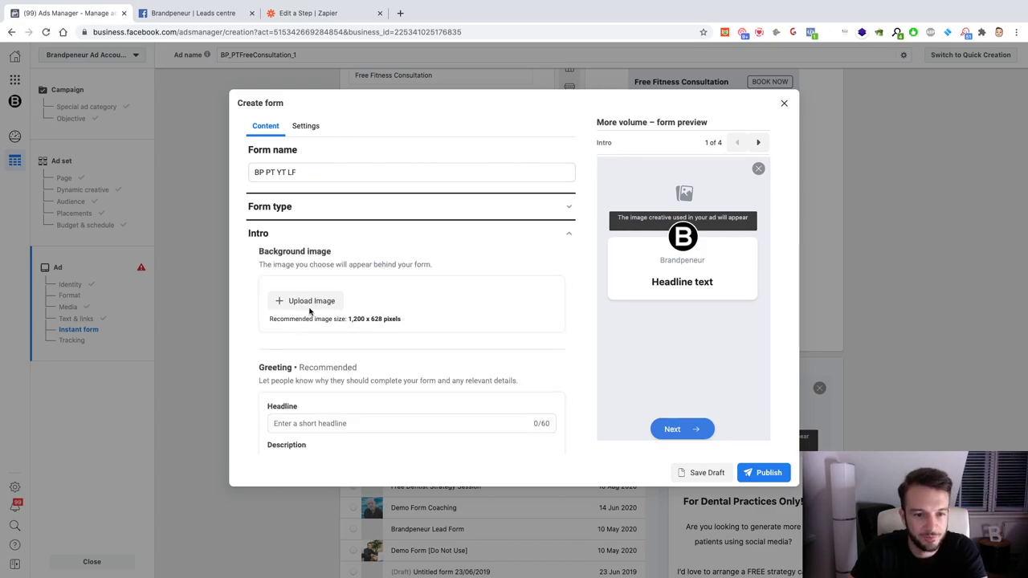
scroll(309, 313, "down", 1)
left_click(309, 259)
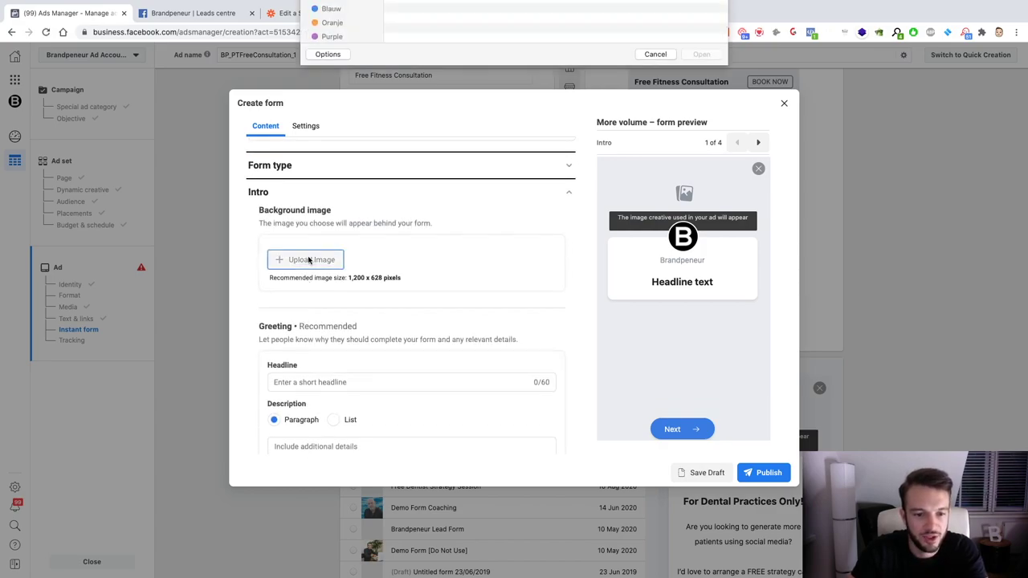
double_click(430, 41)
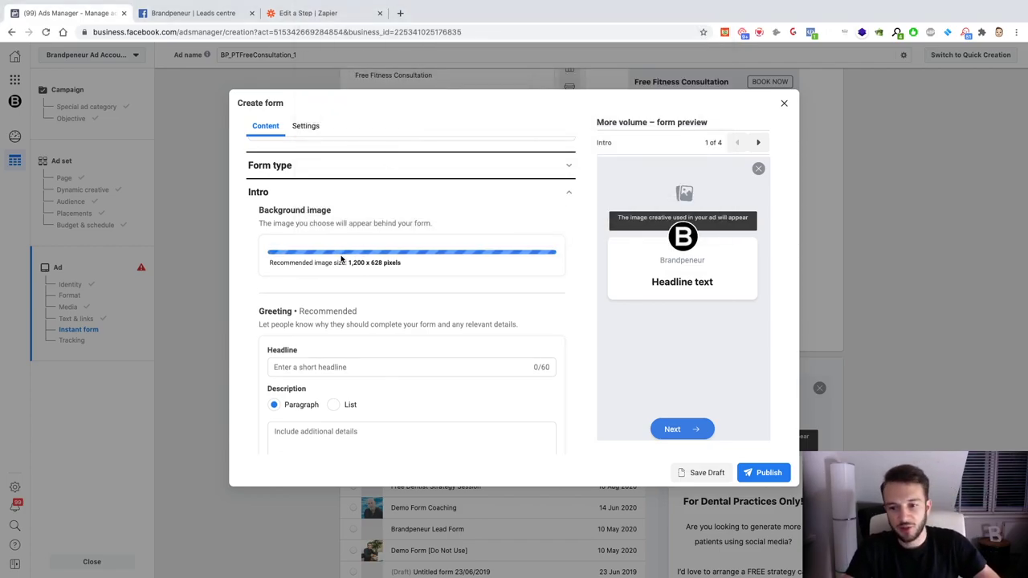
scroll(325, 336, "down", 3)
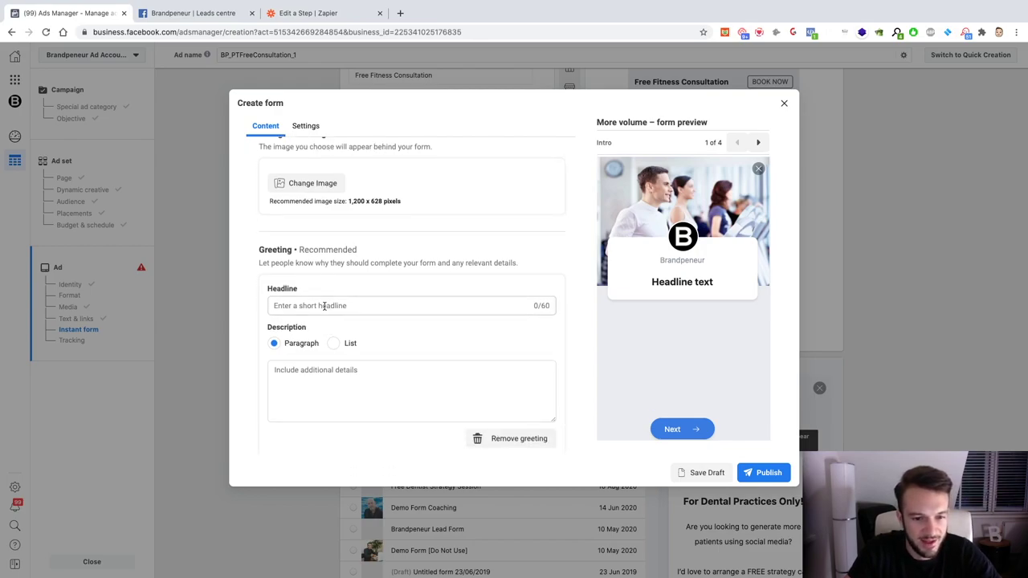
left_click(322, 305)
Step: Type the greeting headline 'Free Fitness Consultation'
type("Free Ftine")
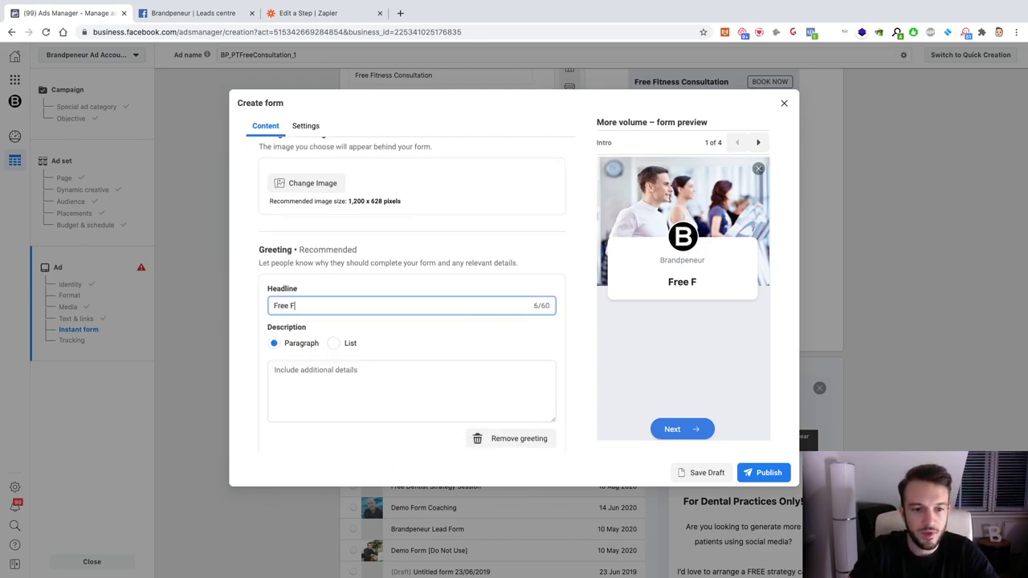
key("BackSpace")
key("BackSpace")
key("BackSpace")
key("BackSpace")
type("it")
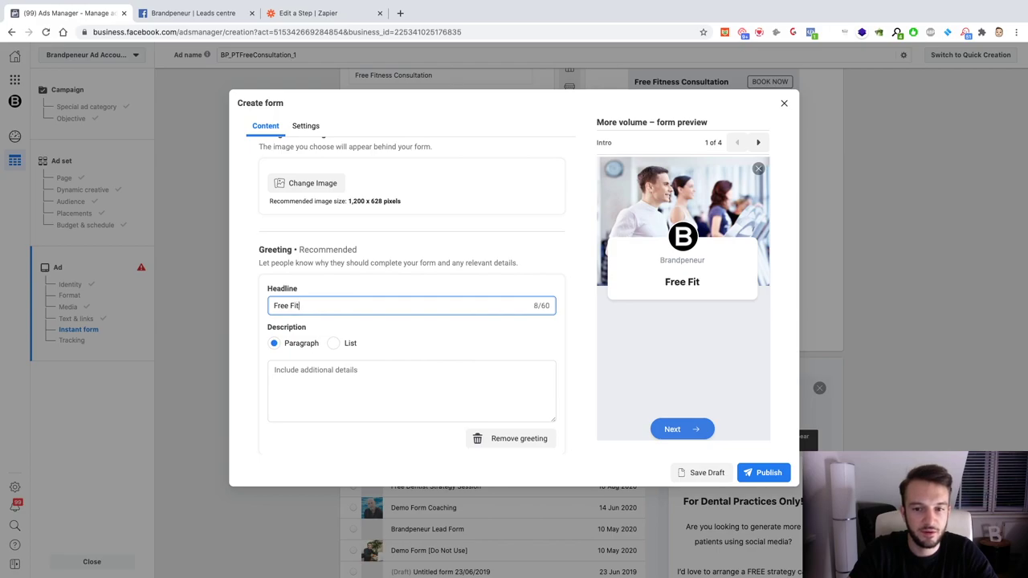
type("ness Consultation")
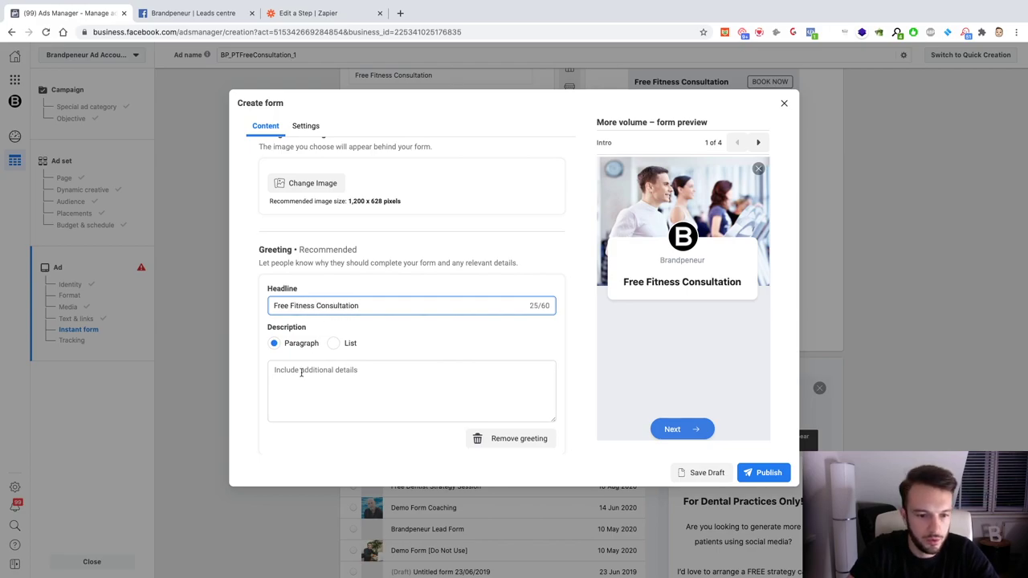
Step: Write the two-line greeting description about dream weight goals and a free consultation with the personal trainer
left_click(313, 392)
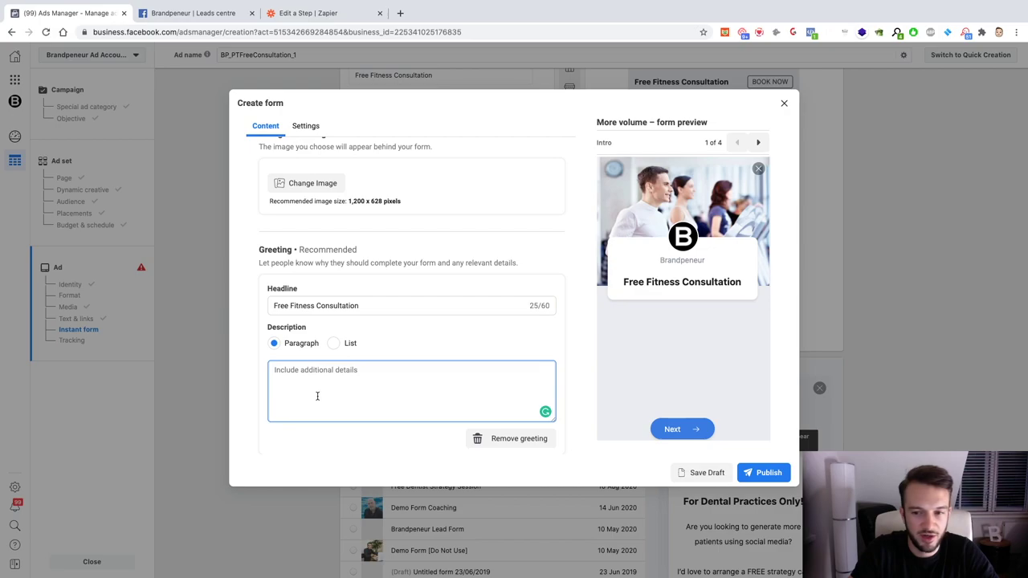
type("Do you want to know how we can help you reach your dream ")
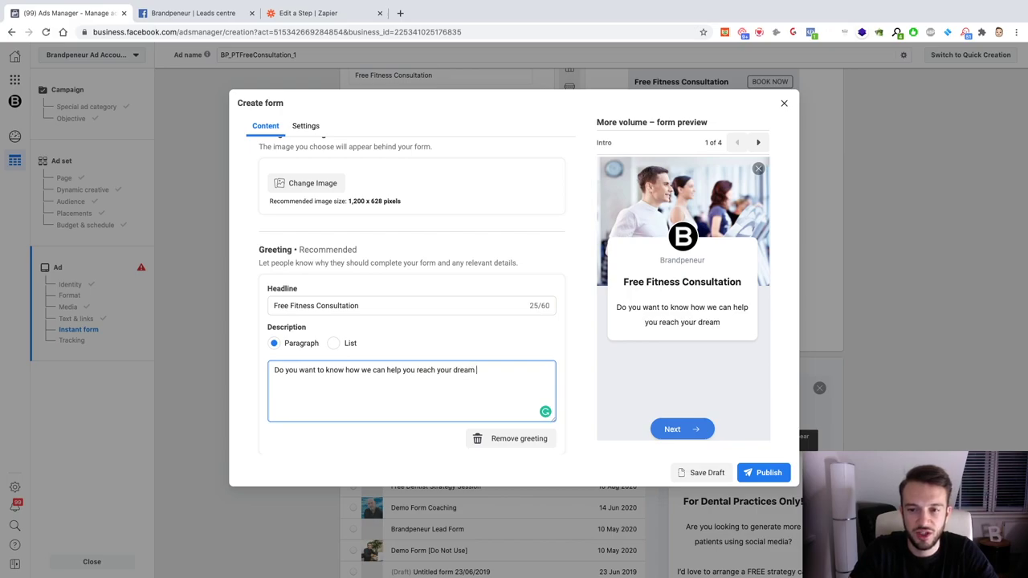
type("weigh")
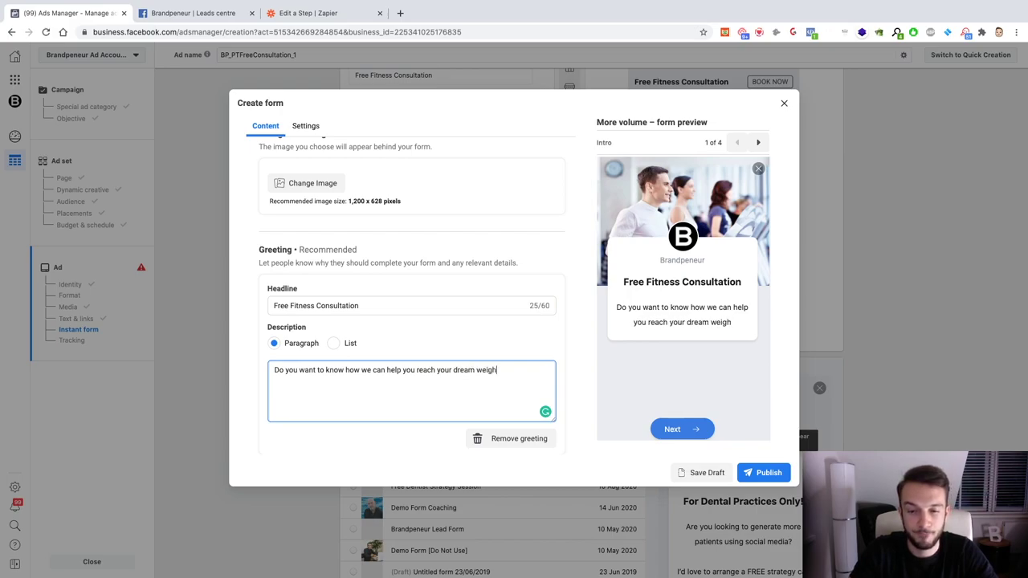
type("t goals?")
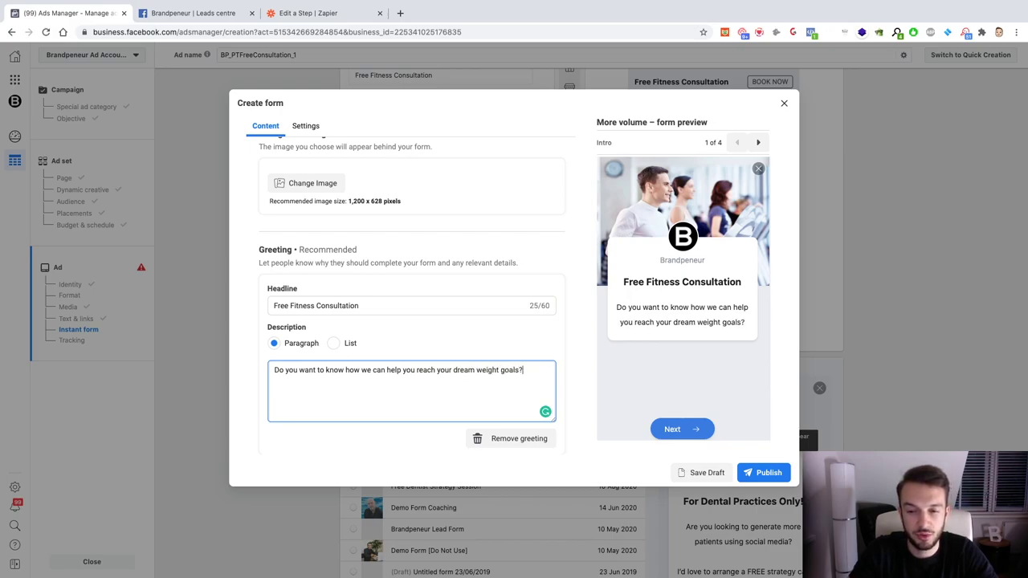
key("Return")
type("Clic")
key("BackSpace")
key("BackSpace")
key("BackSpace")
key("BackSpace")
type("Fill out your ")
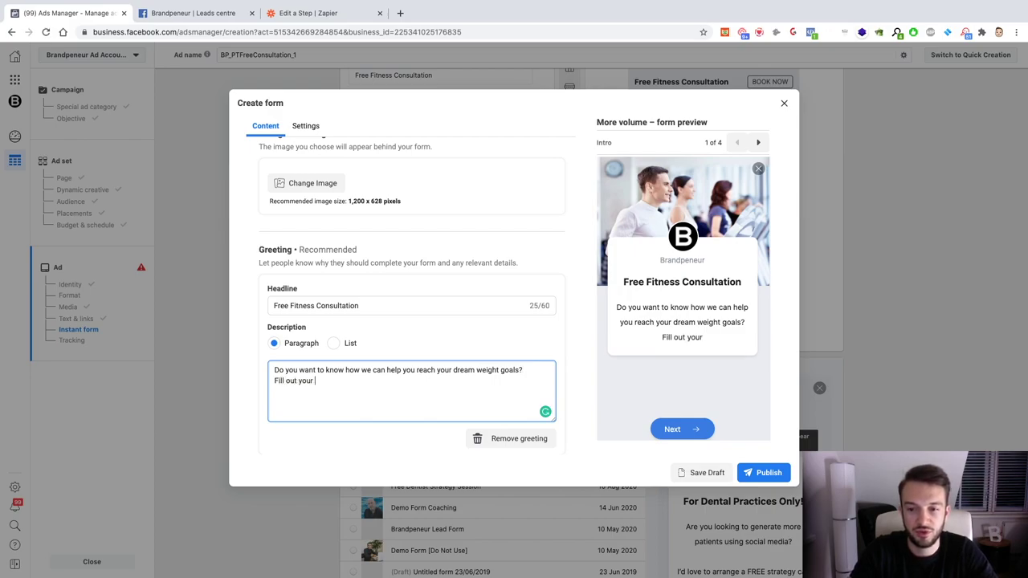
type("details below for")
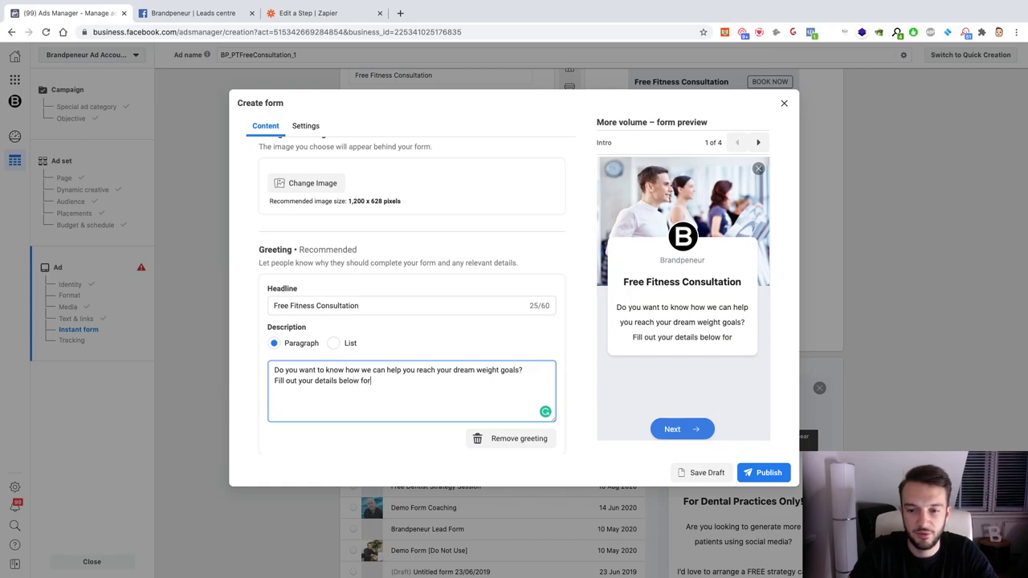
type(" a free consul")
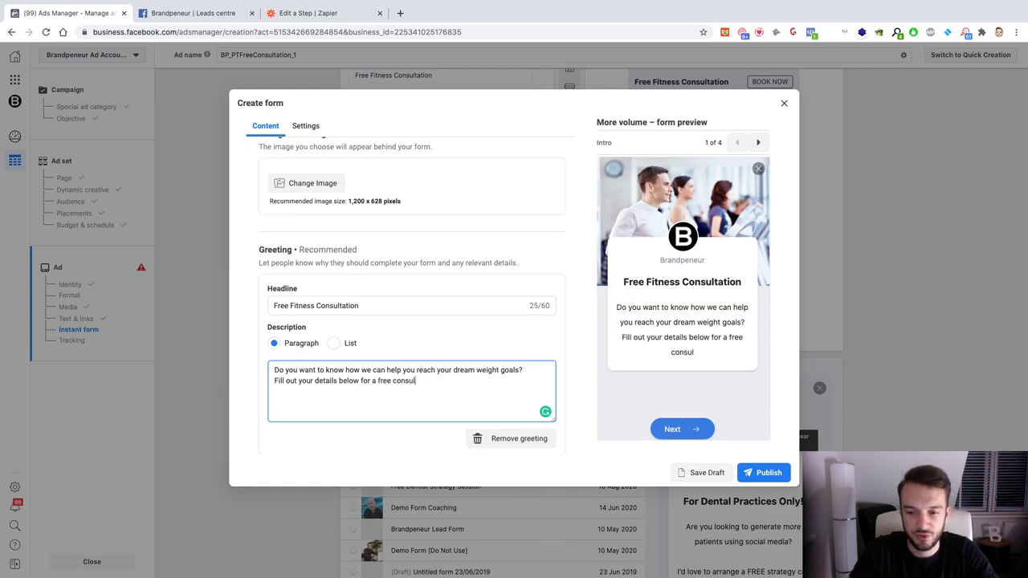
type("tation with Pe")
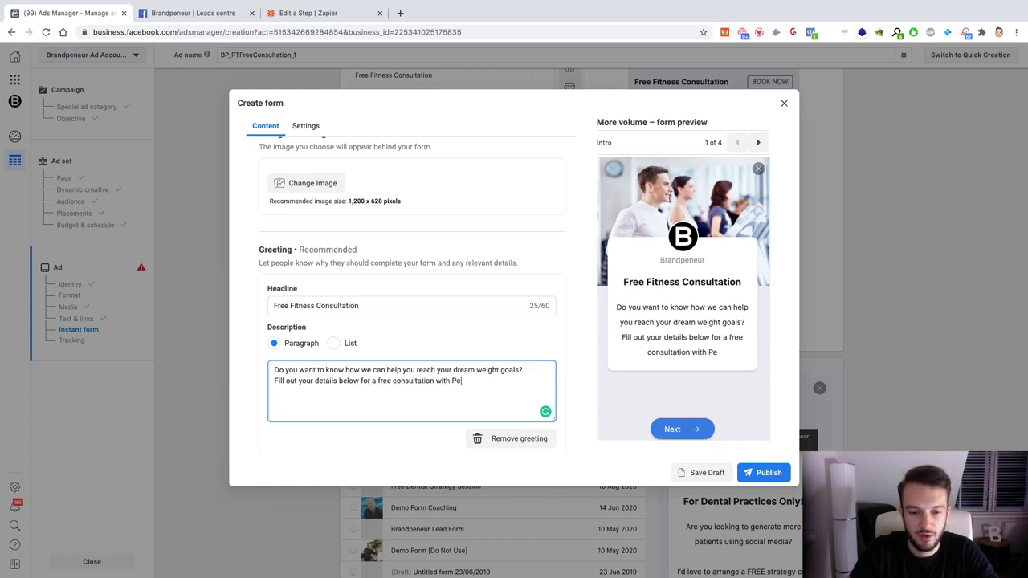
type("rsonal Trainer")
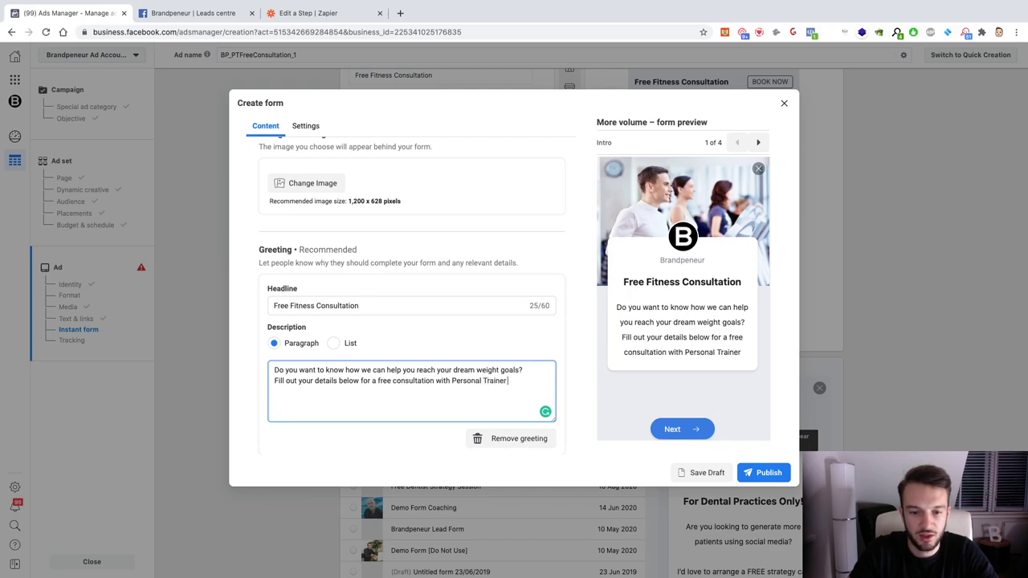
type(" Steve")
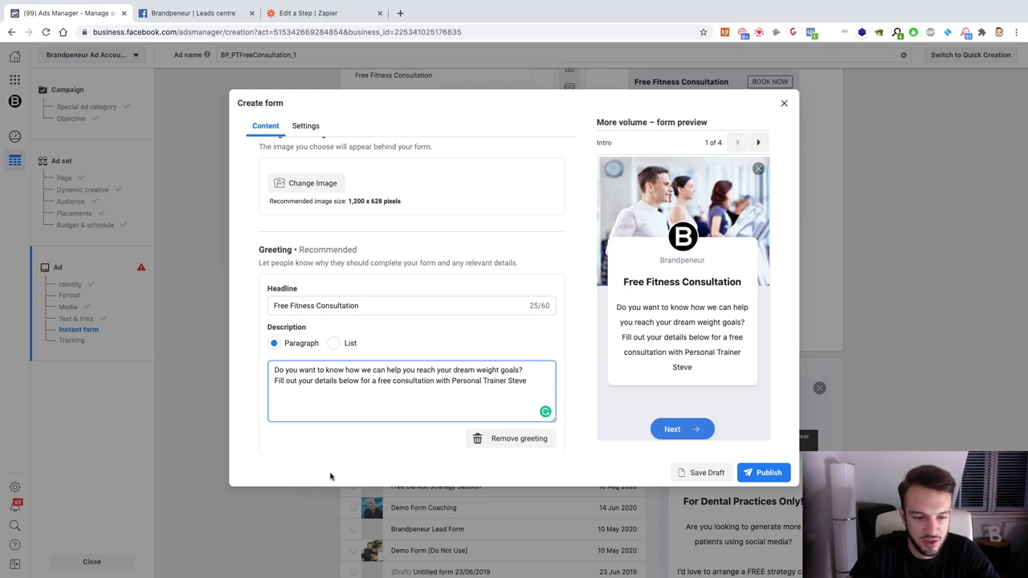
left_click(332, 477)
scroll(334, 438, "down", 1)
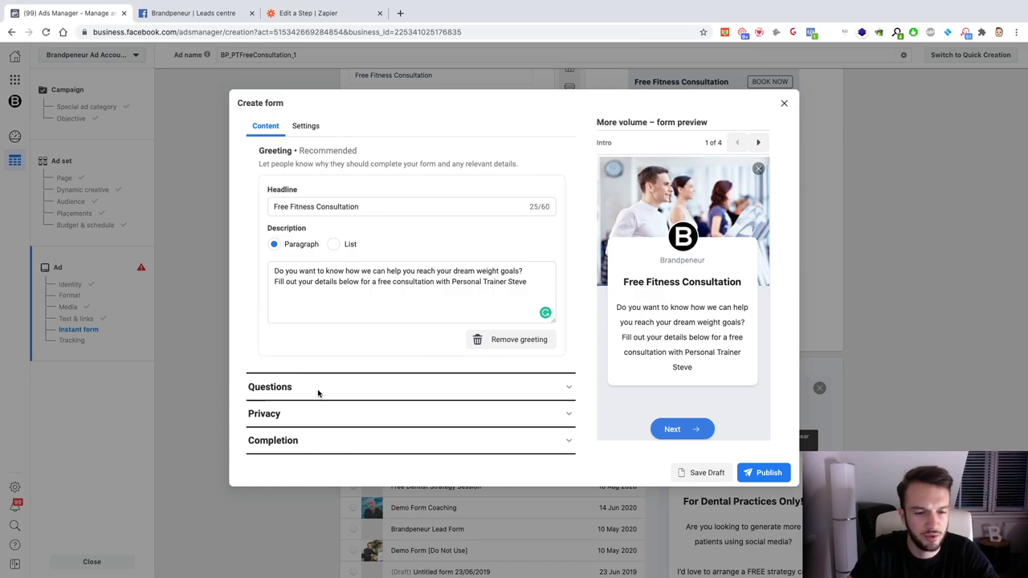
Step: Add a custom question in the Questions section, then remove the accidental Appointment Request
left_click(320, 388)
scroll(322, 390, "down", 1)
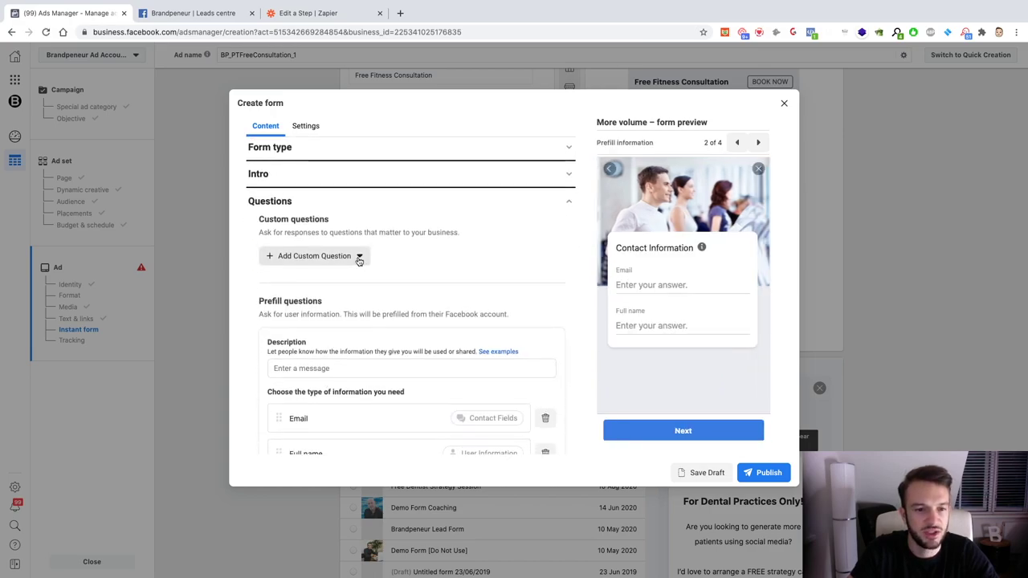
left_click(310, 258)
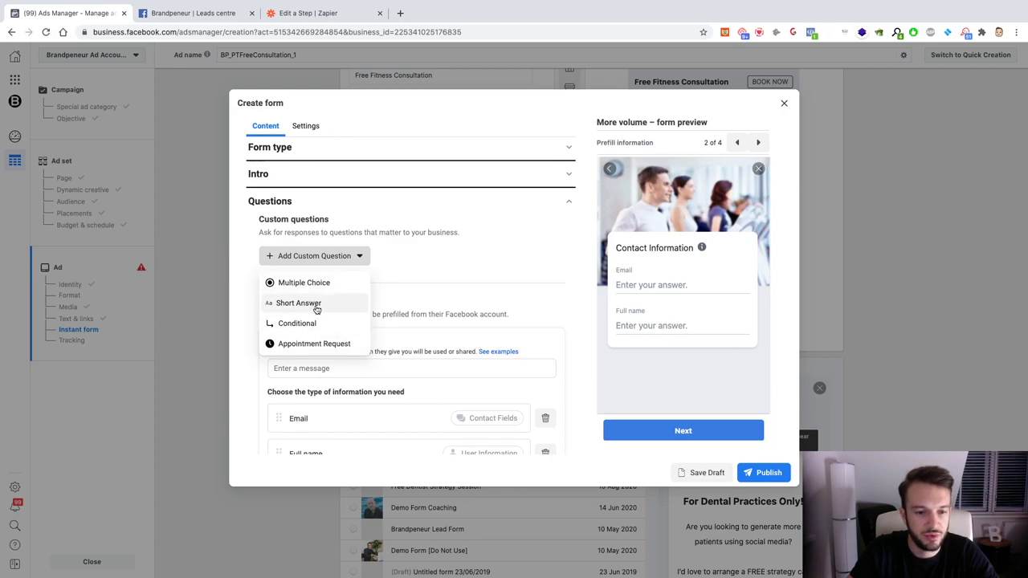
left_click(313, 343)
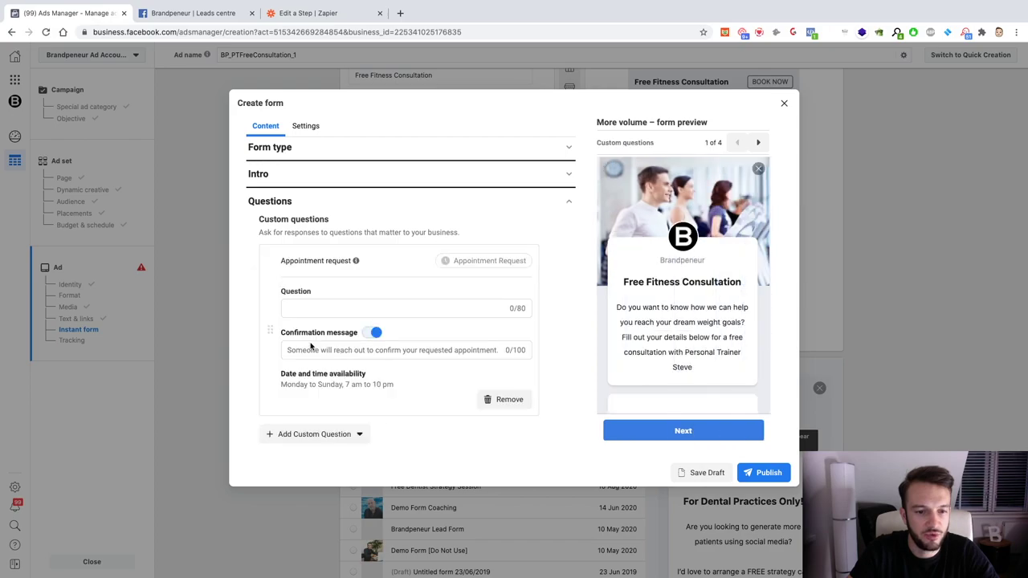
scroll(321, 293, "down", 1)
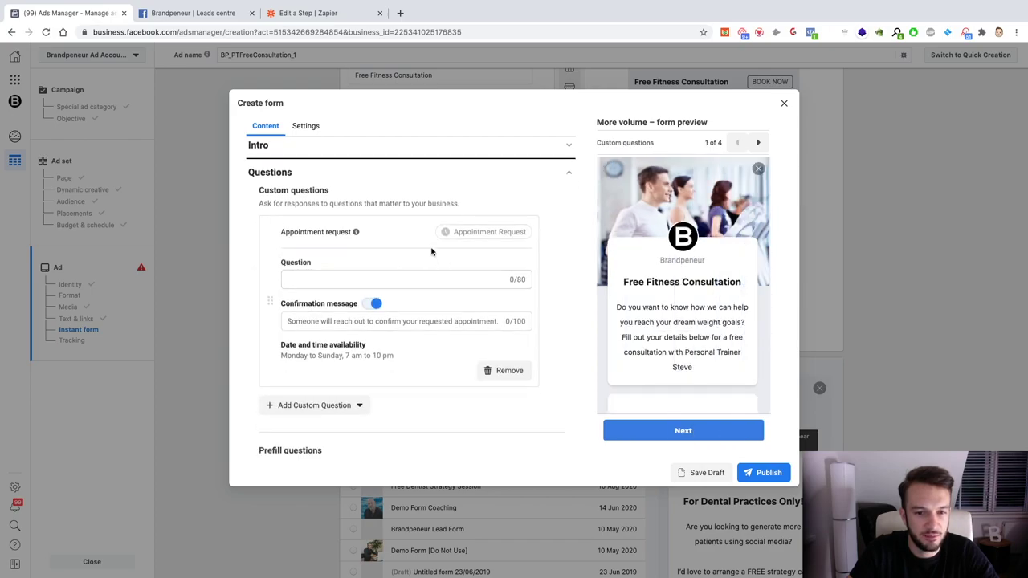
scroll(335, 241, "up", 1)
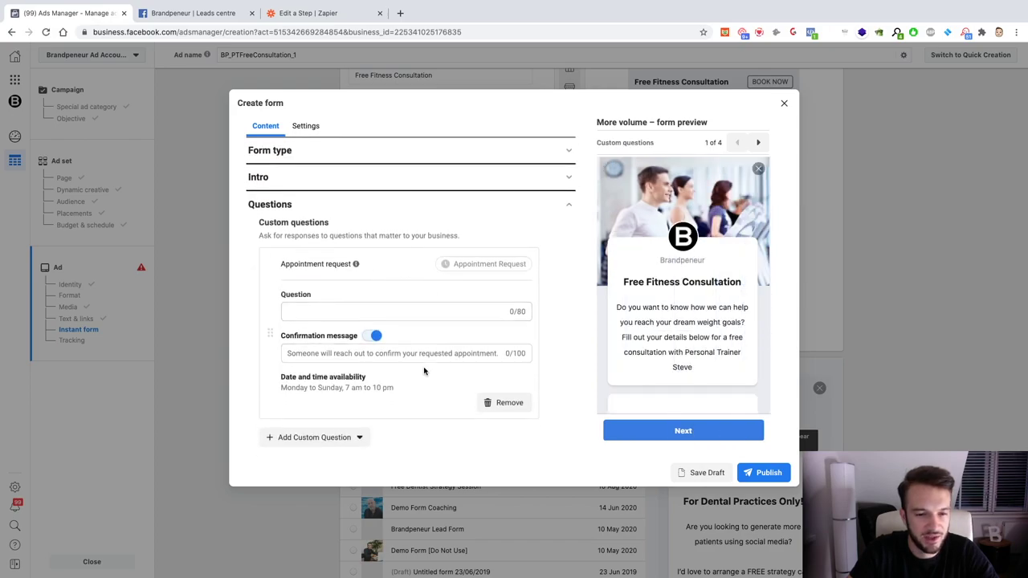
left_click(496, 402)
Step: Add a Short Answer question reading 'Can you work out in a gym 2-3 times per week?'
left_click(337, 259)
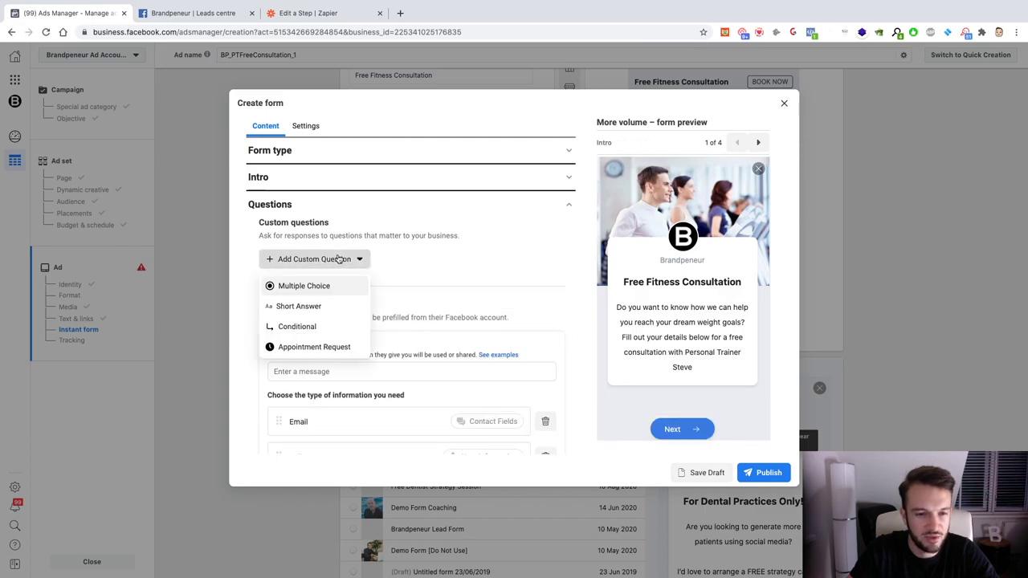
left_click(313, 303)
type("Do You Like")
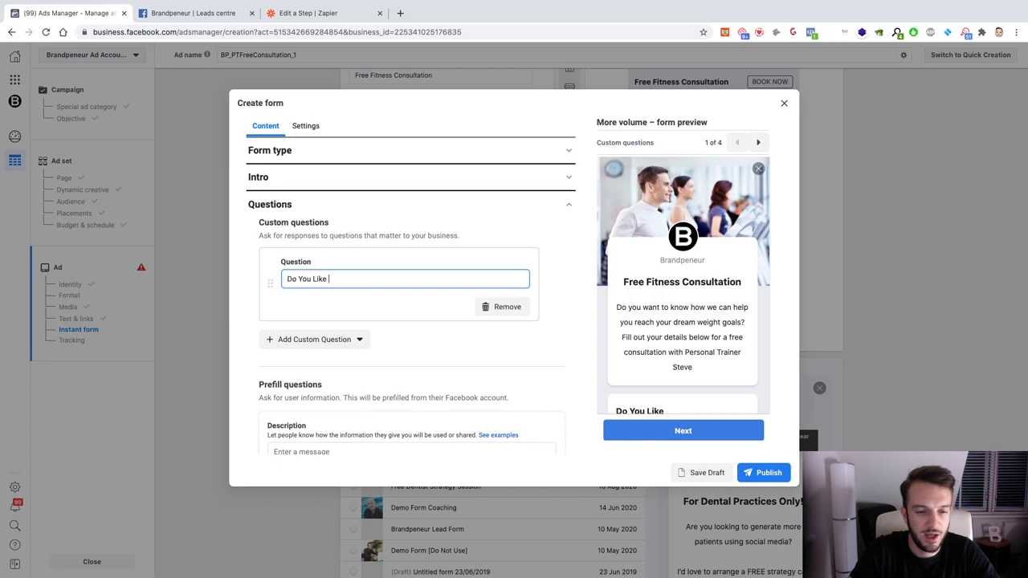
key("ctrl+a")
type("Can you ")
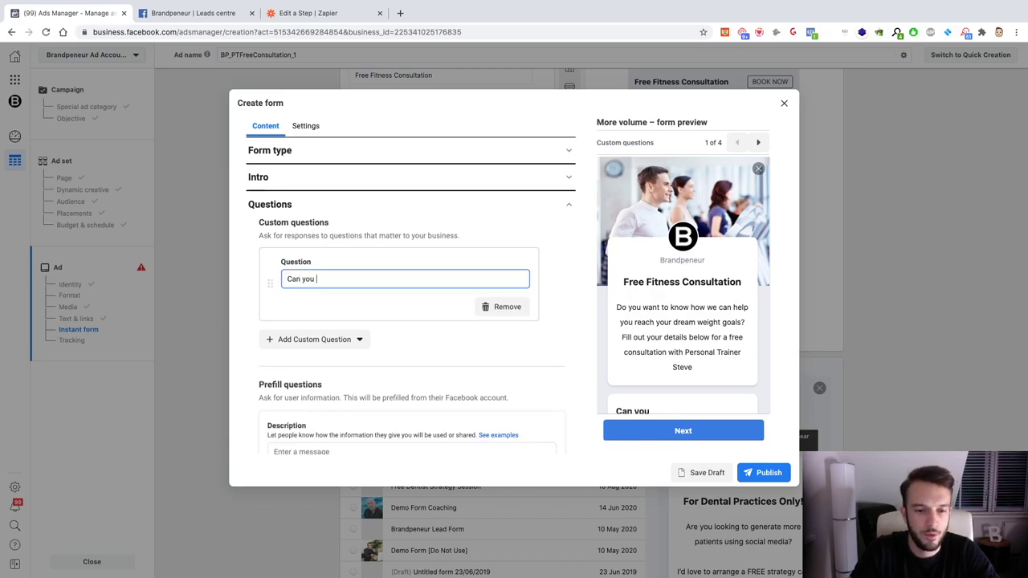
type("wo")
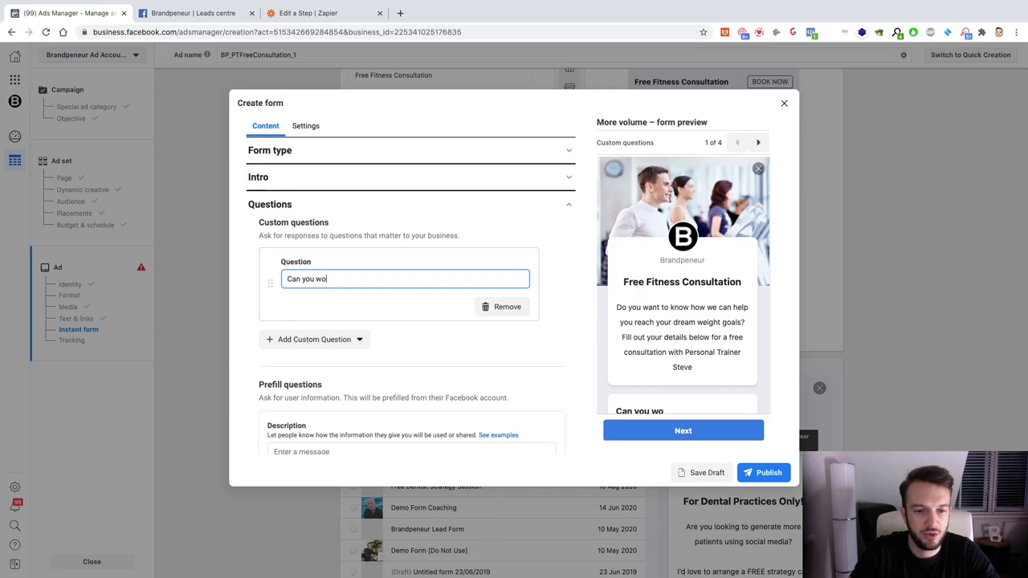
type("rk out in a gym 2")
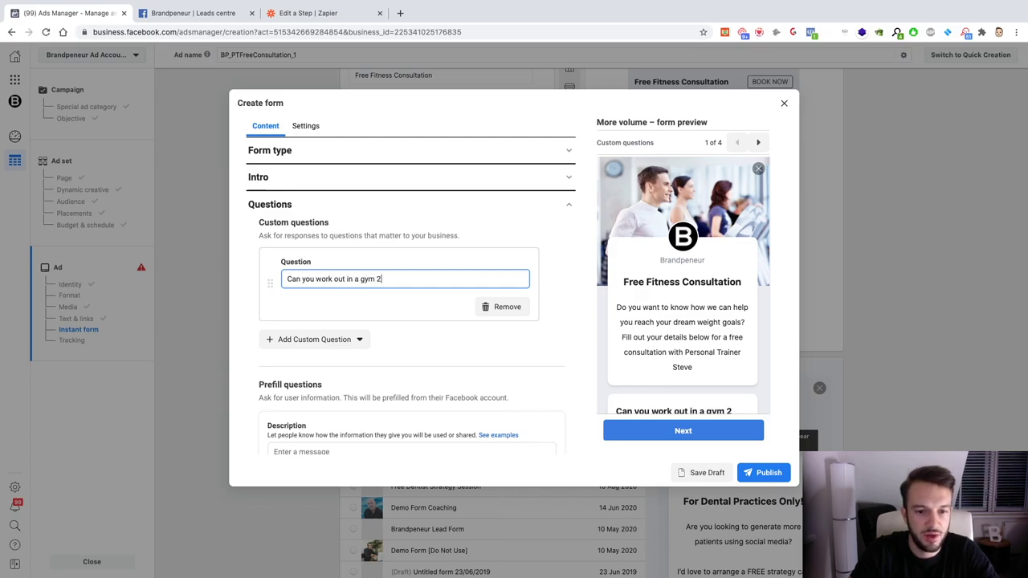
type("-3 times")
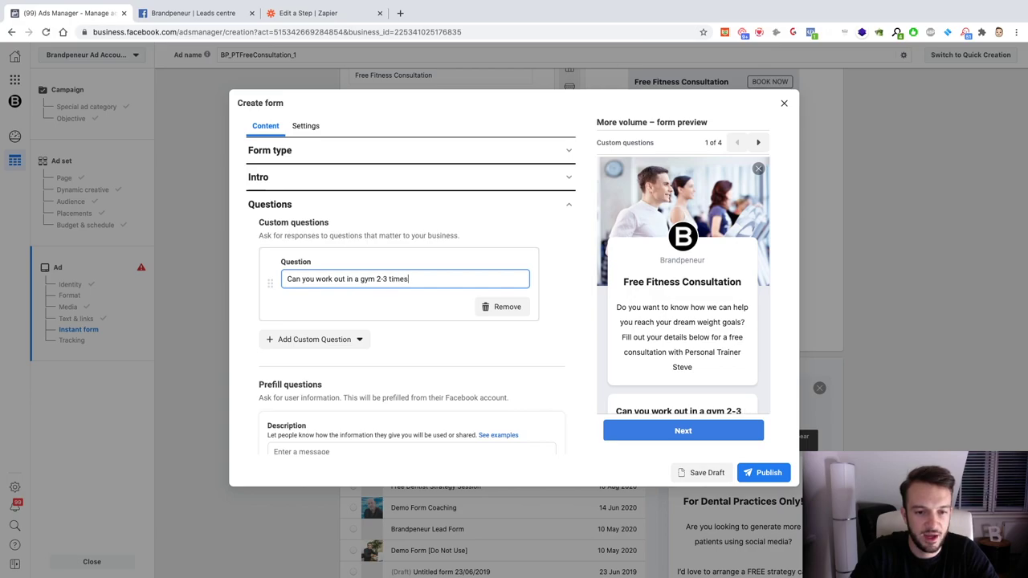
type(" per week?")
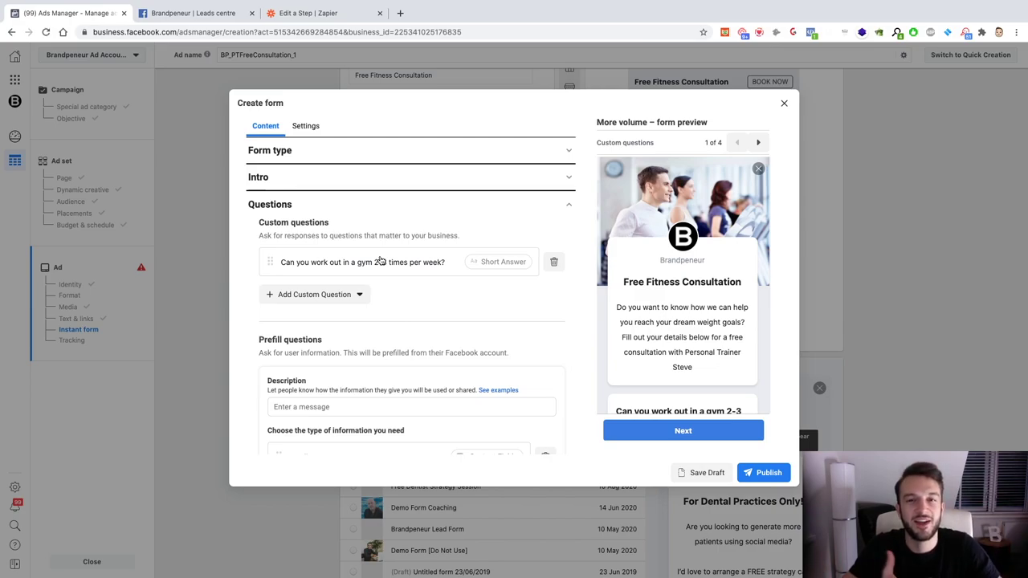
Step: Move Full name above Email in the form's prefill question list
scroll(381, 260, "down", 4)
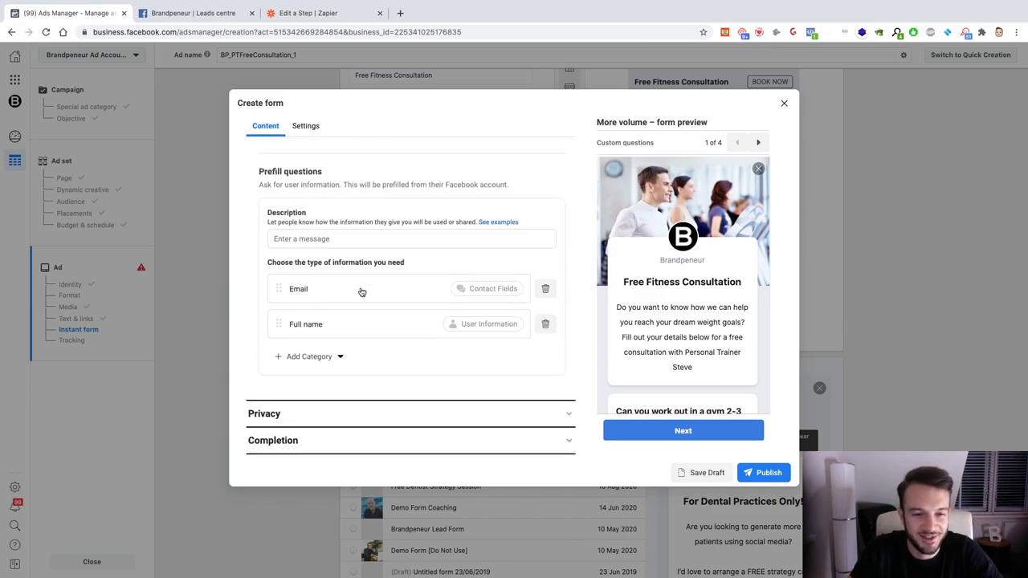
left_click(319, 358)
mouse_move(313, 382)
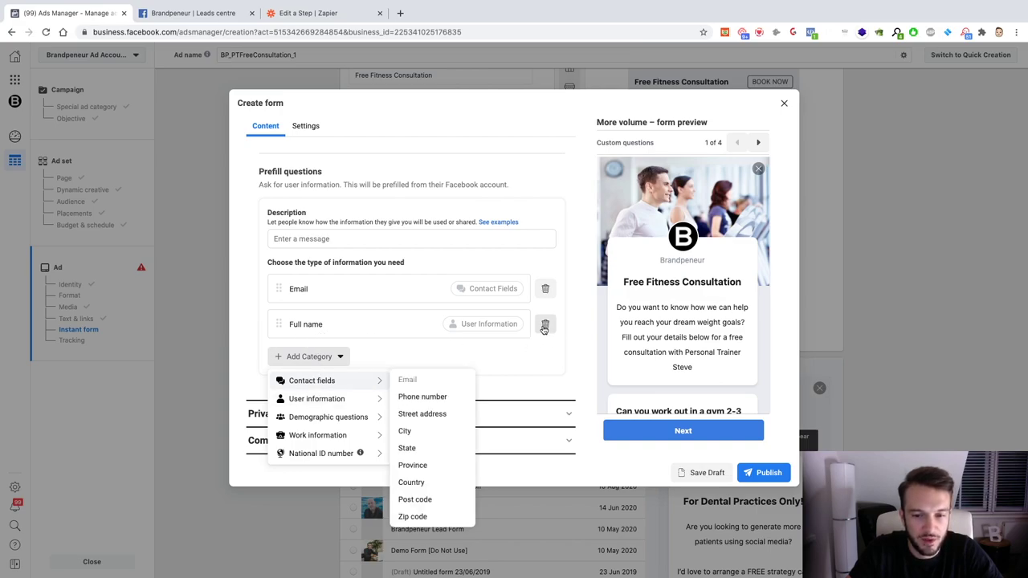
left_click_drag(279, 324, 279, 281)
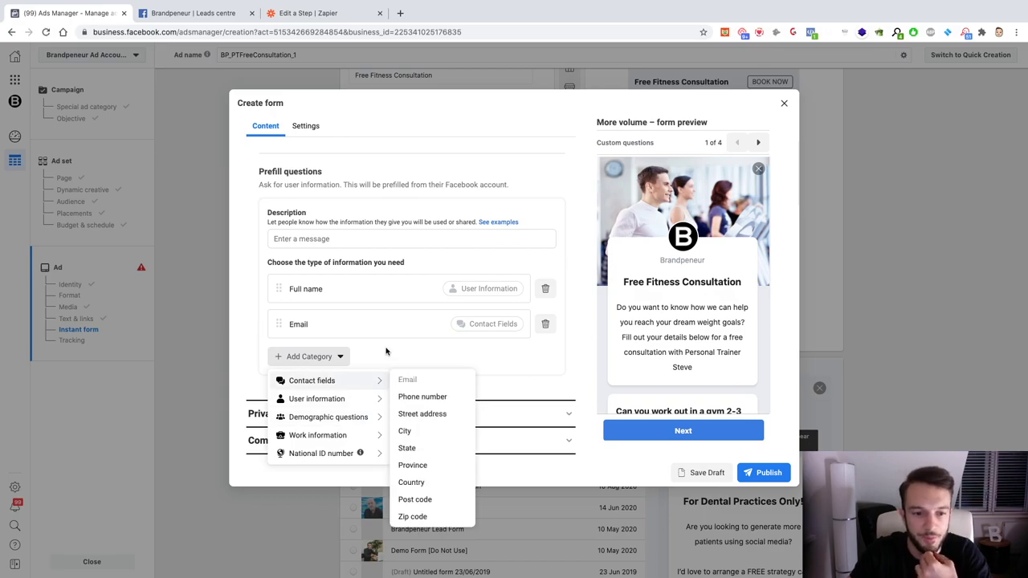
Step: Add Phone number and Country questions to the form's contact fields
left_click(330, 361)
left_click(332, 361)
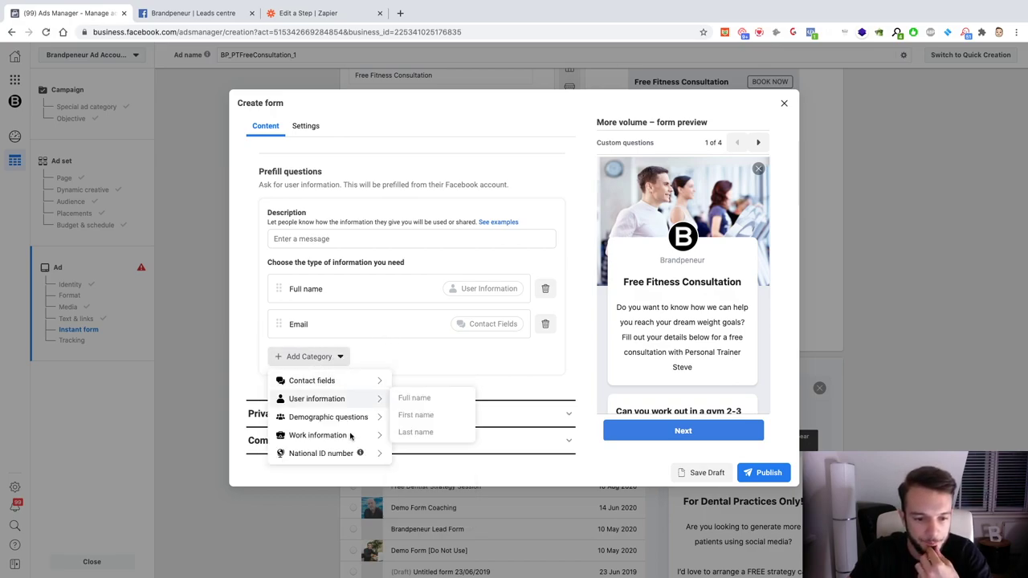
mouse_move(349, 444)
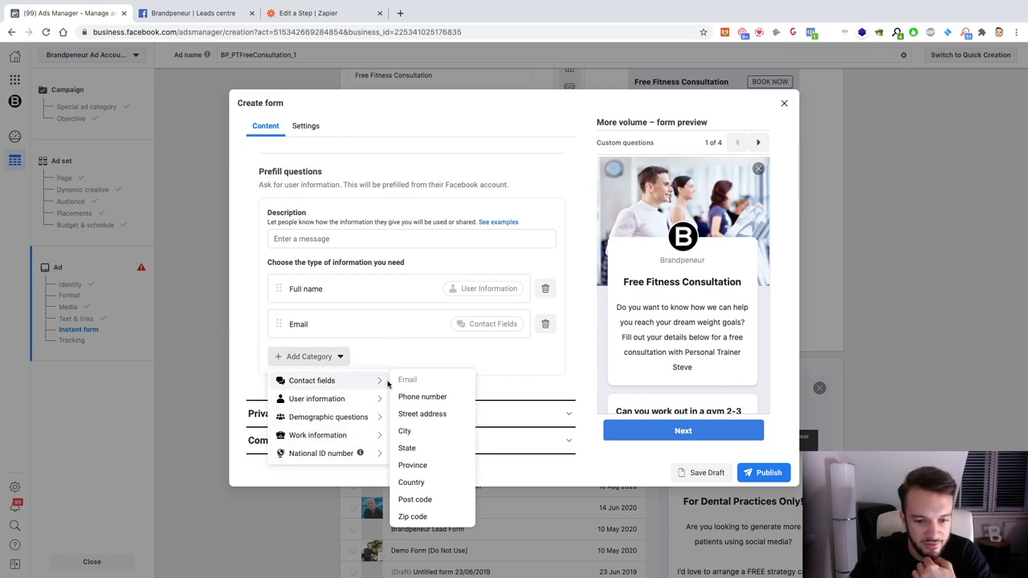
left_click(409, 396)
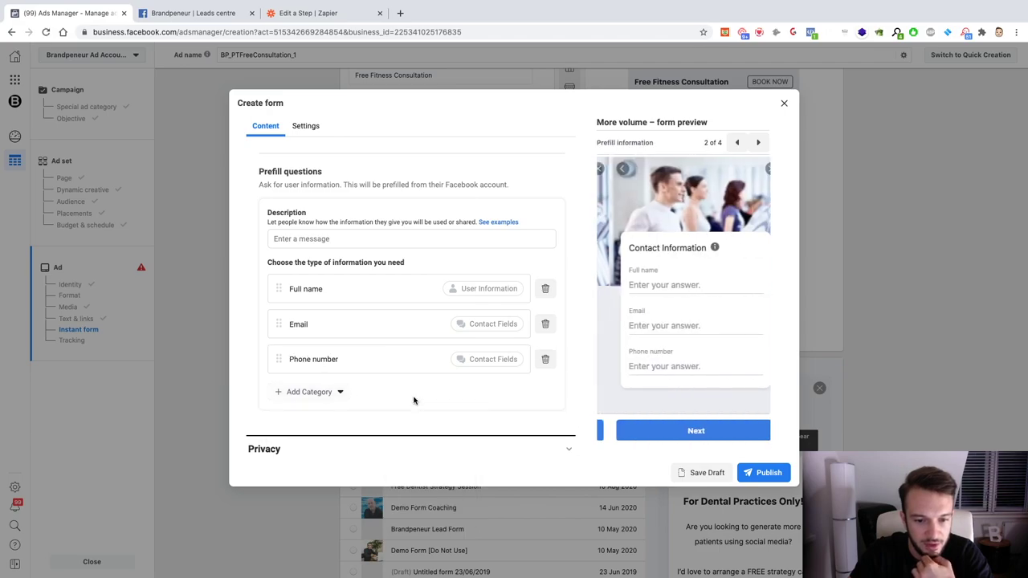
left_click(325, 392)
mouse_move(336, 417)
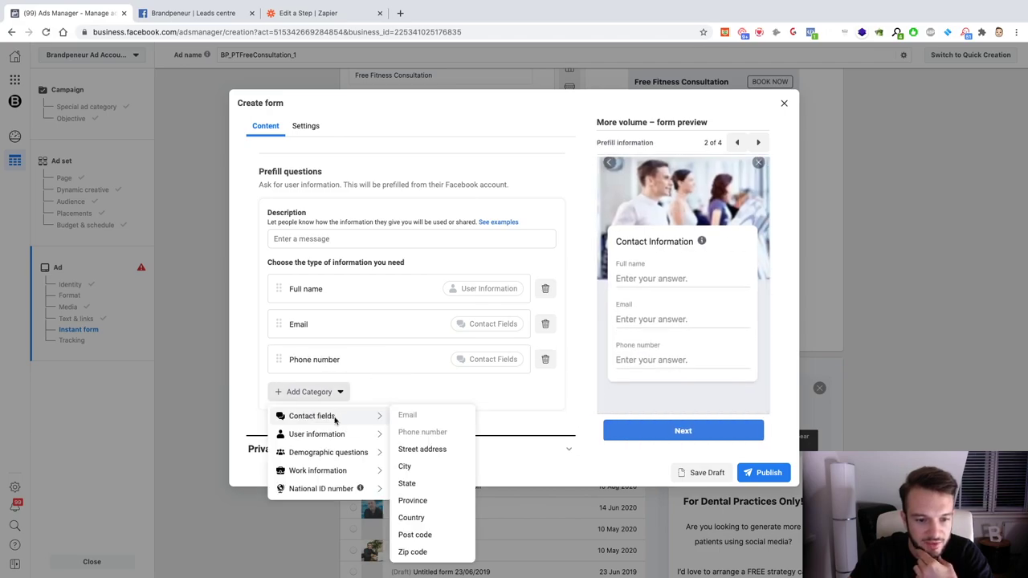
left_click(411, 517)
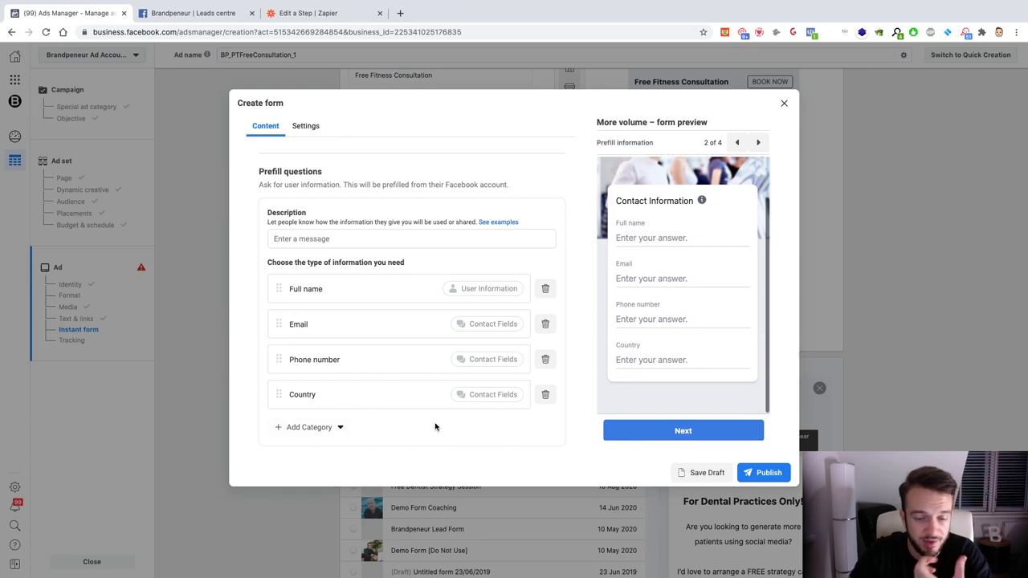
scroll(420, 353, "down", 2)
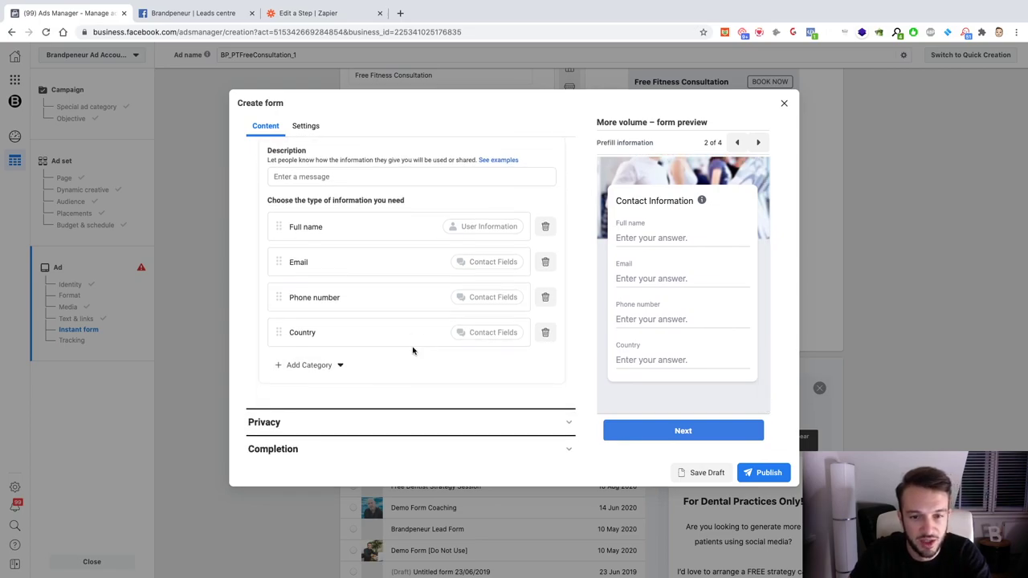
scroll(413, 350, "up", 2)
scroll(413, 350, "down", 2)
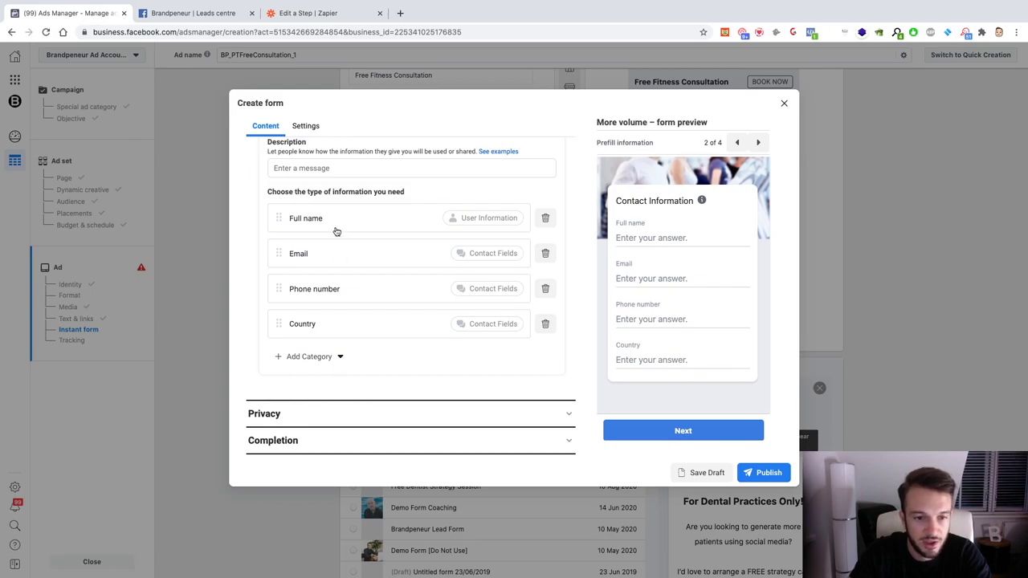
Step: Expand the Privacy section and look up the brandpeneur.com privacy policy address in a new tab
left_click(275, 418)
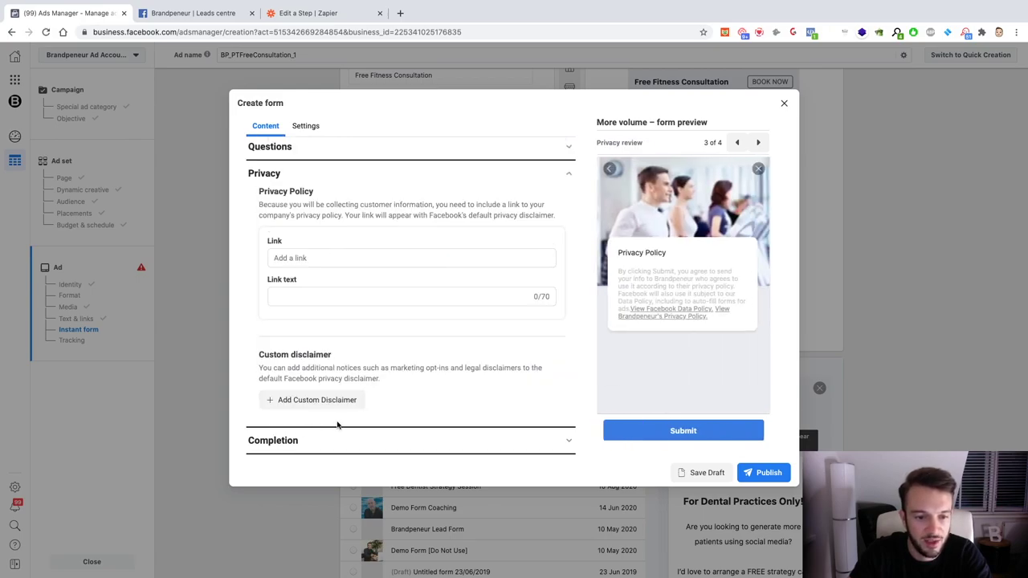
left_click(400, 13)
type("brandpeneur.com/")
key("Down")
key("Down")
key("Down")
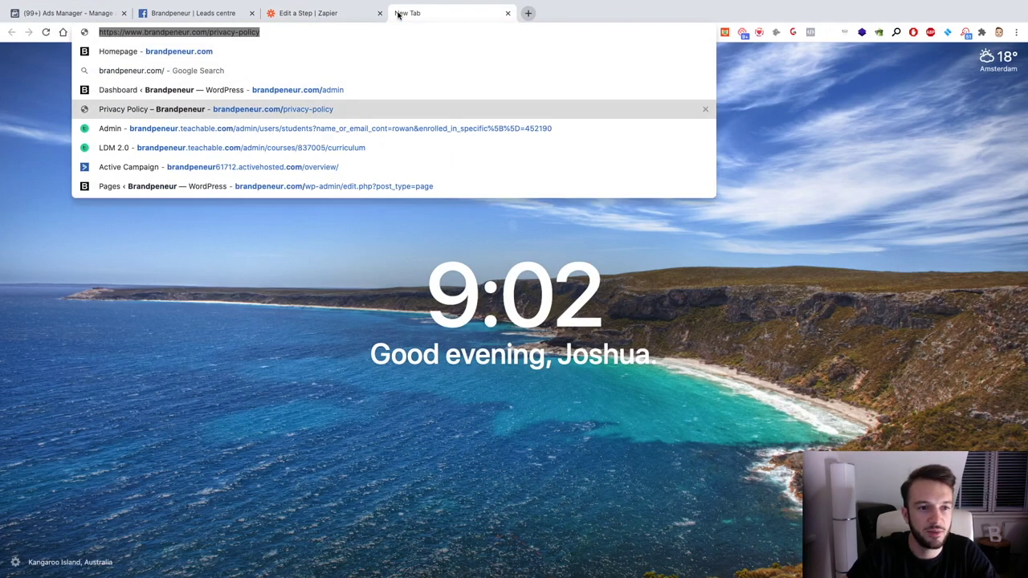
left_click(507, 13)
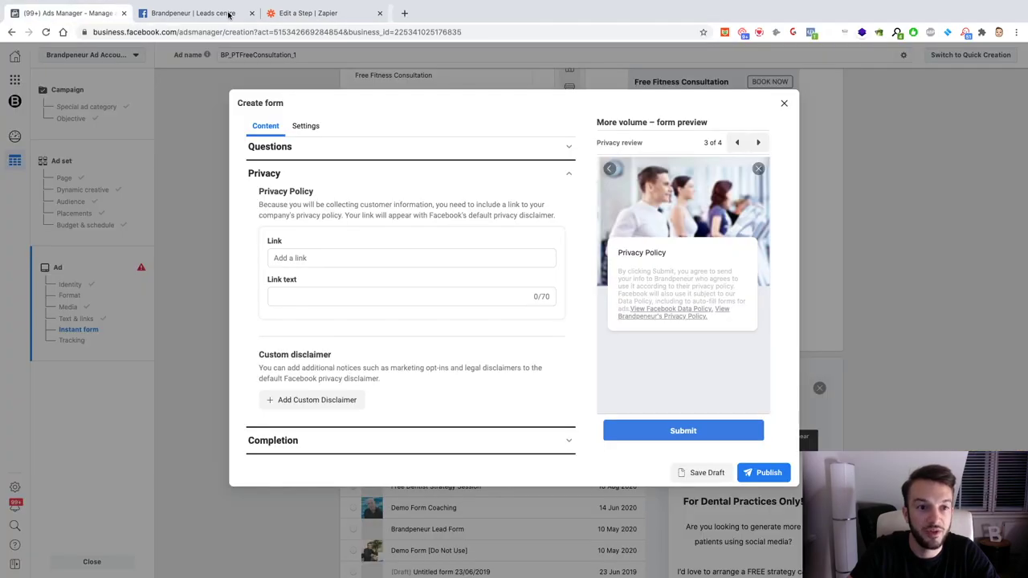
left_click(192, 13)
left_click(95, 18)
Step: Paste the privacy policy URL into Link and begin entering the link text
left_click(289, 296)
left_click(383, 257)
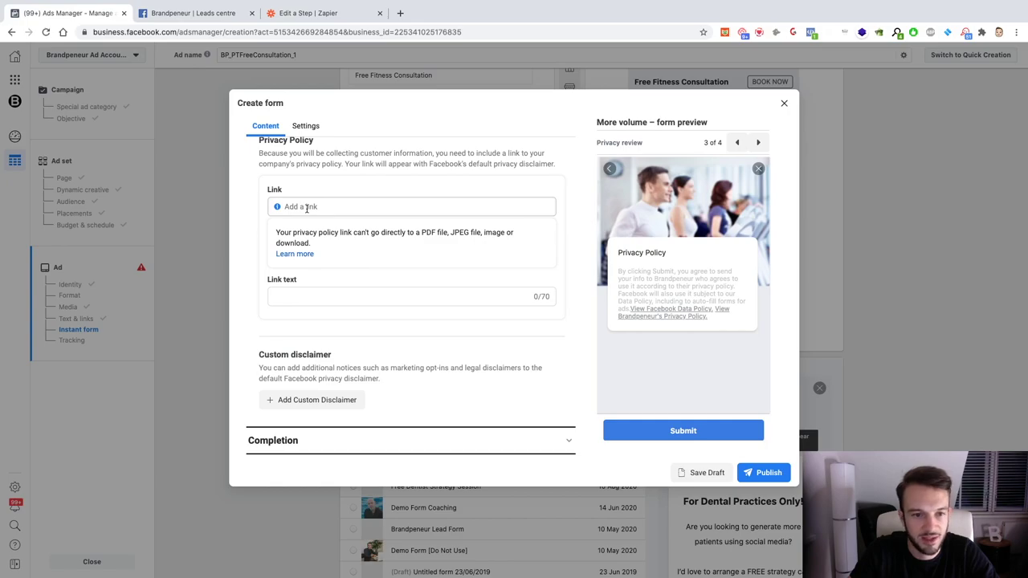
type("https://www.brandpeneur.com/privacy-policy")
left_click(326, 298)
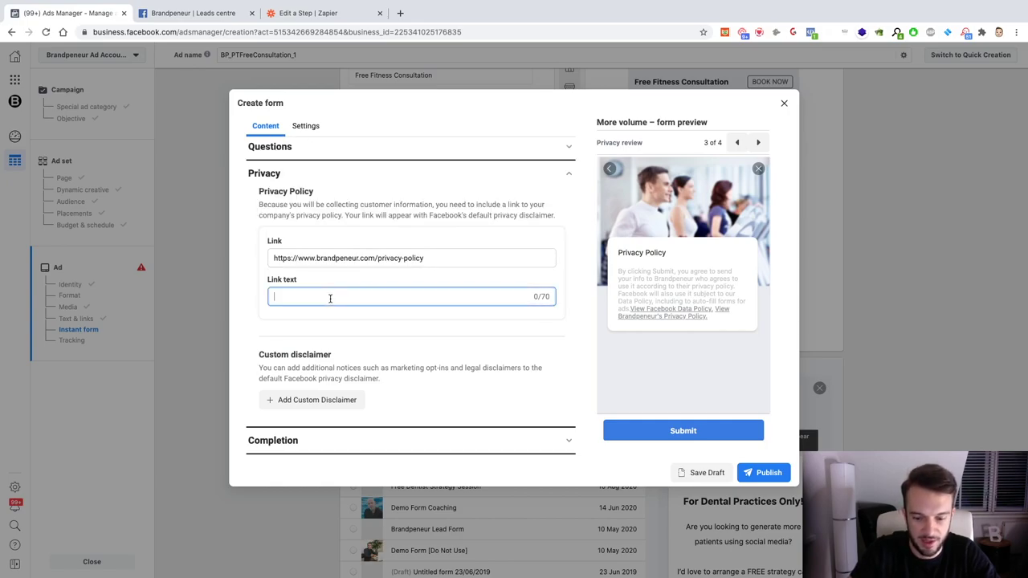
type("Privac")
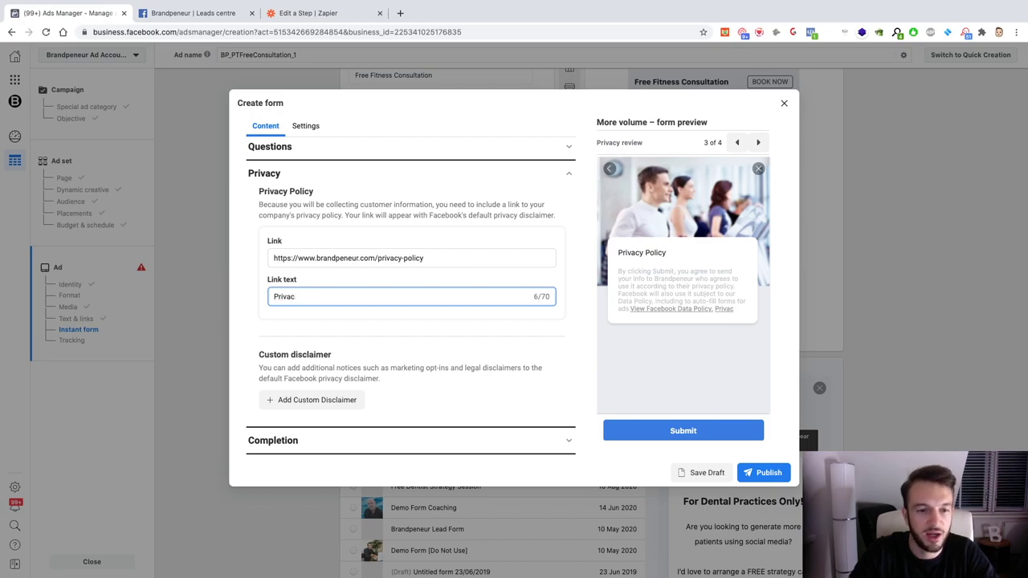
type("l Policy")
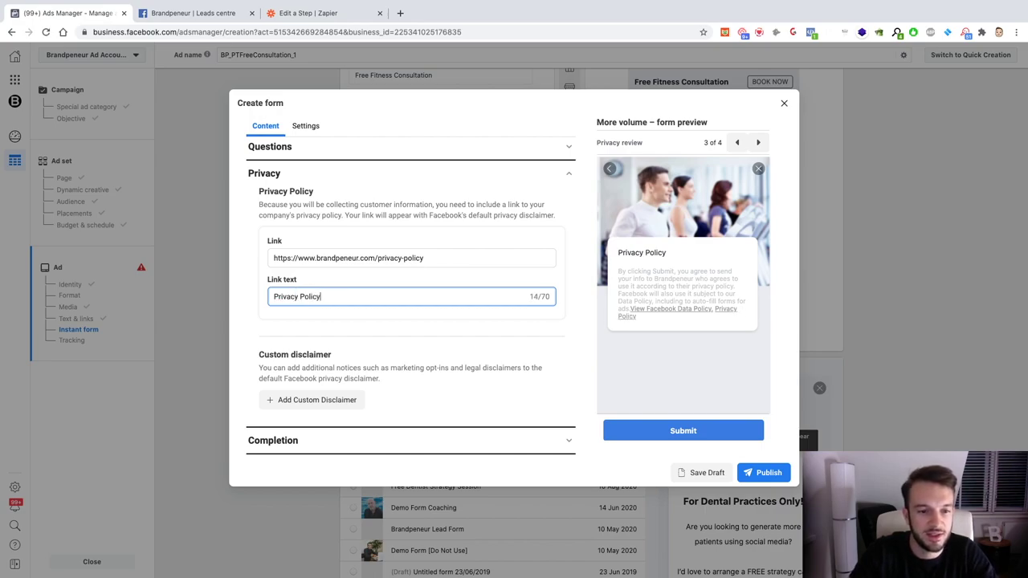
Step: Rewrite the completion description: click the button below to confirm a time to speak with the personal trainer
left_click(284, 441)
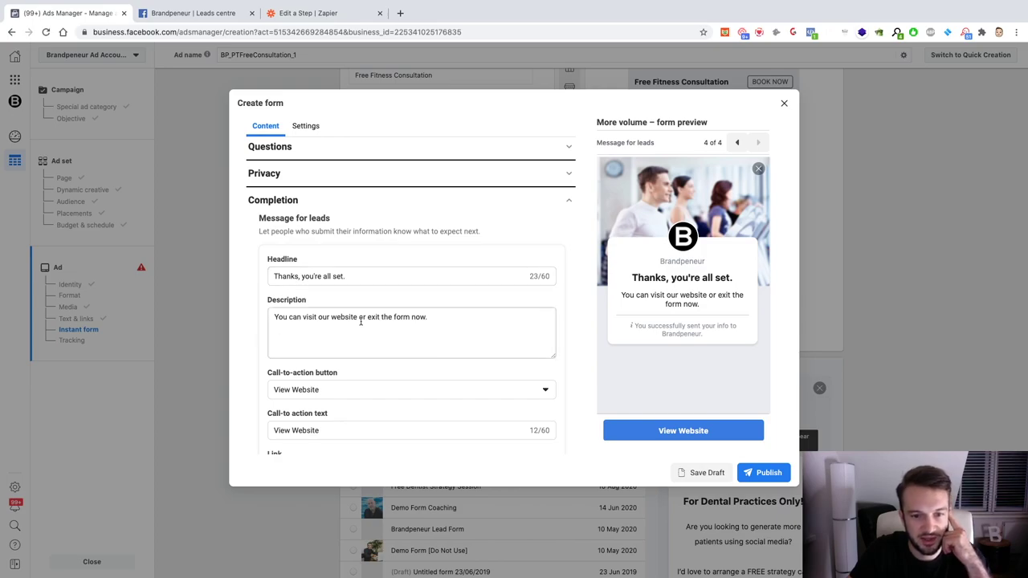
left_click_drag(428, 321, 270, 317)
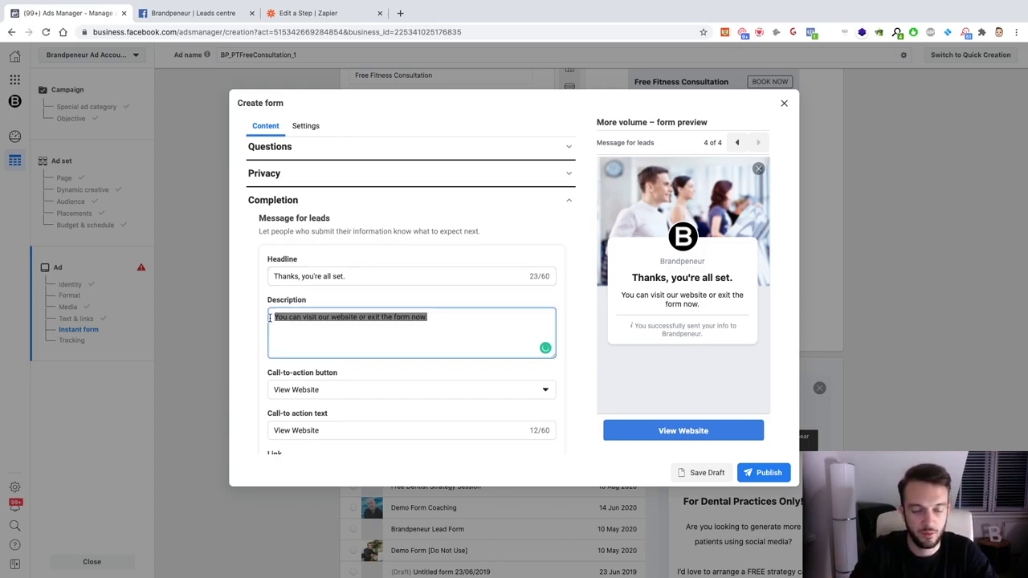
type("Click")
key("super+a")
type("Cli")
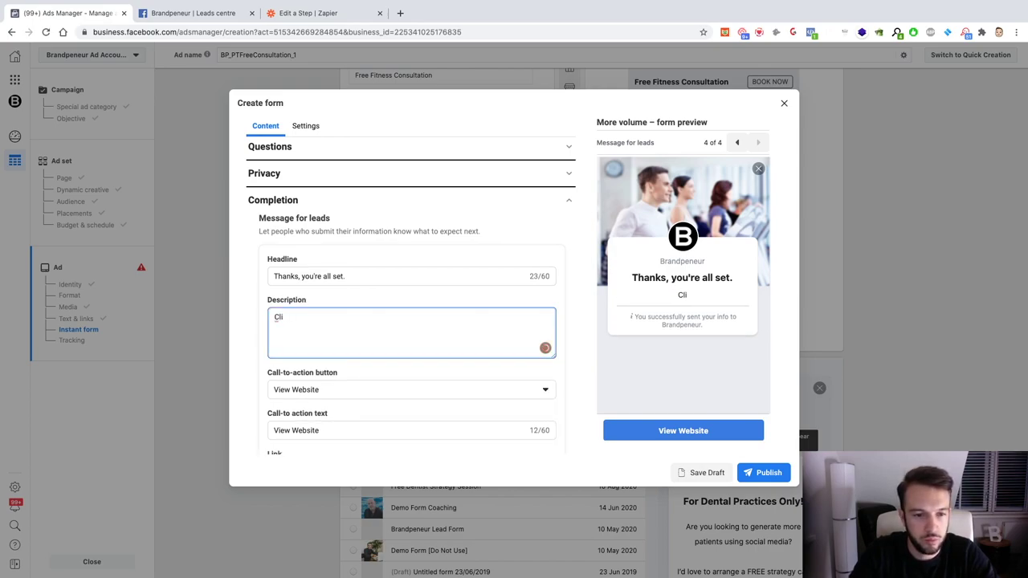
key("BackSpace")
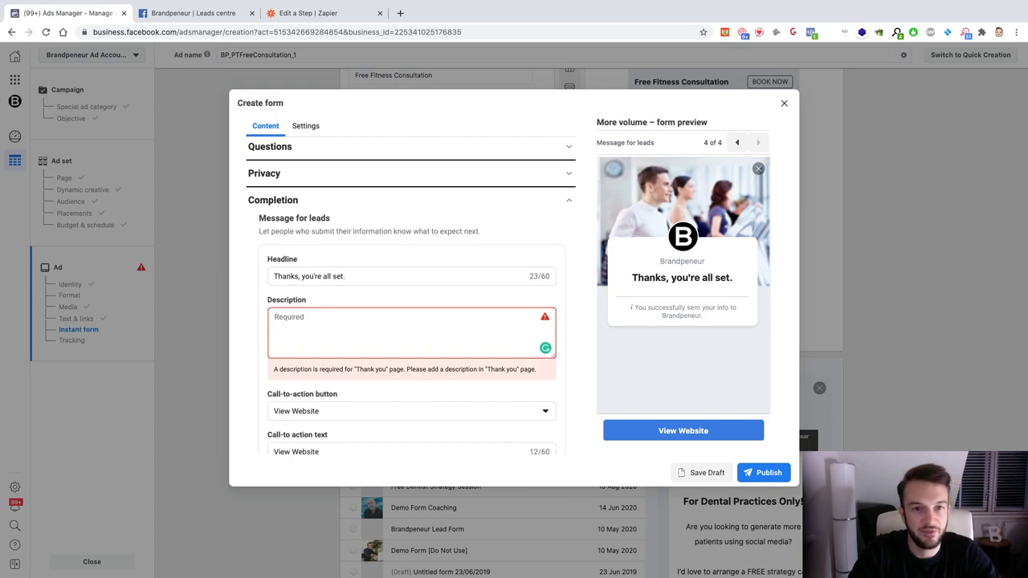
type("Click on the lin")
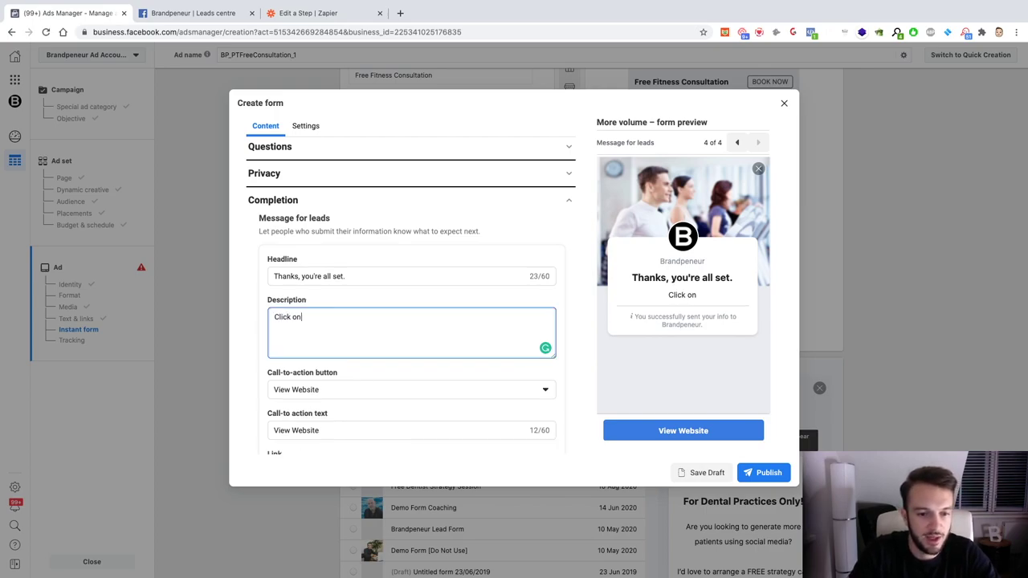
key("BackSpace")
key("BackSpace")
key("BackSpace")
type("button")
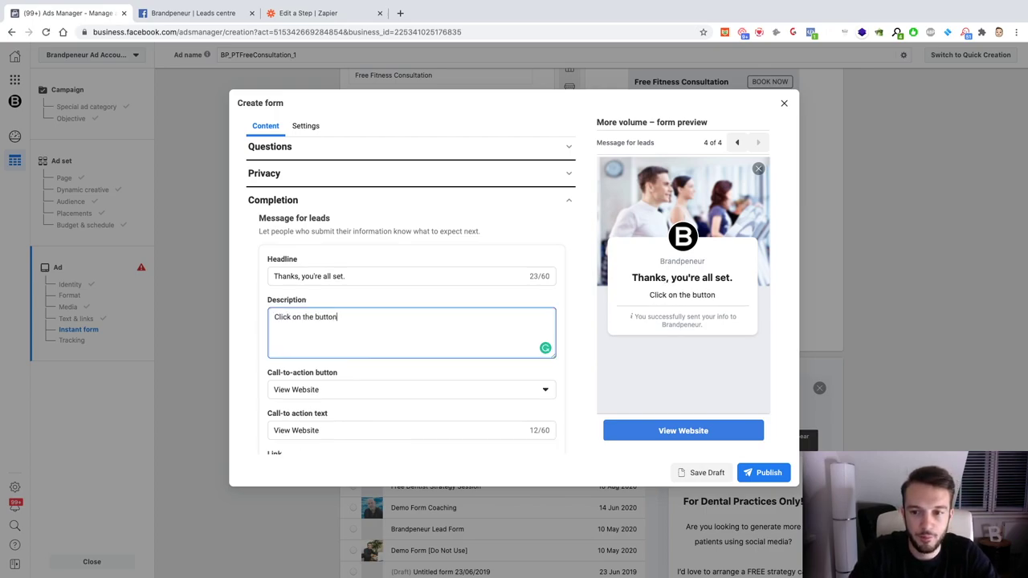
type(" below to confirm a t")
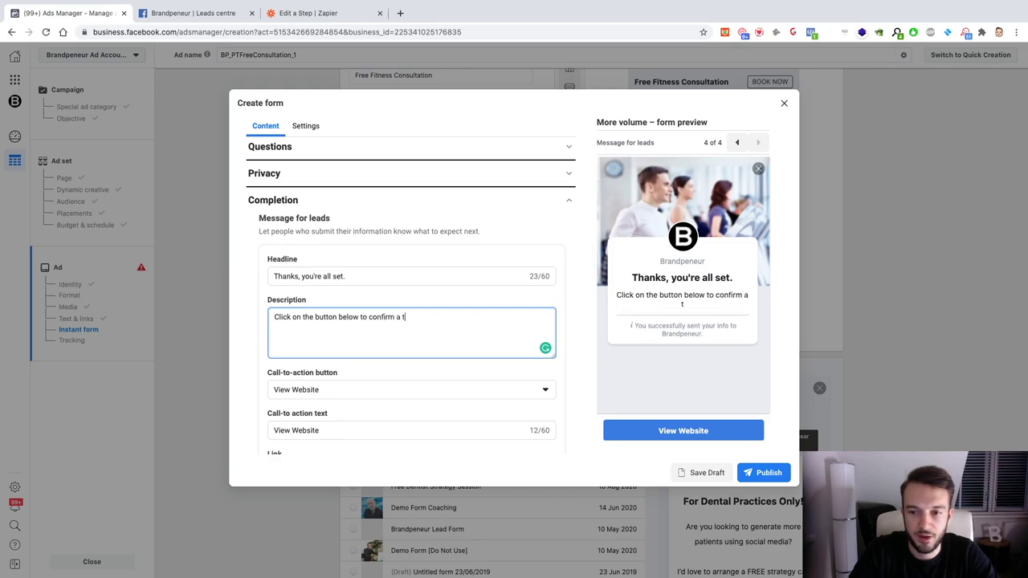
type("ime you'd like to spe")
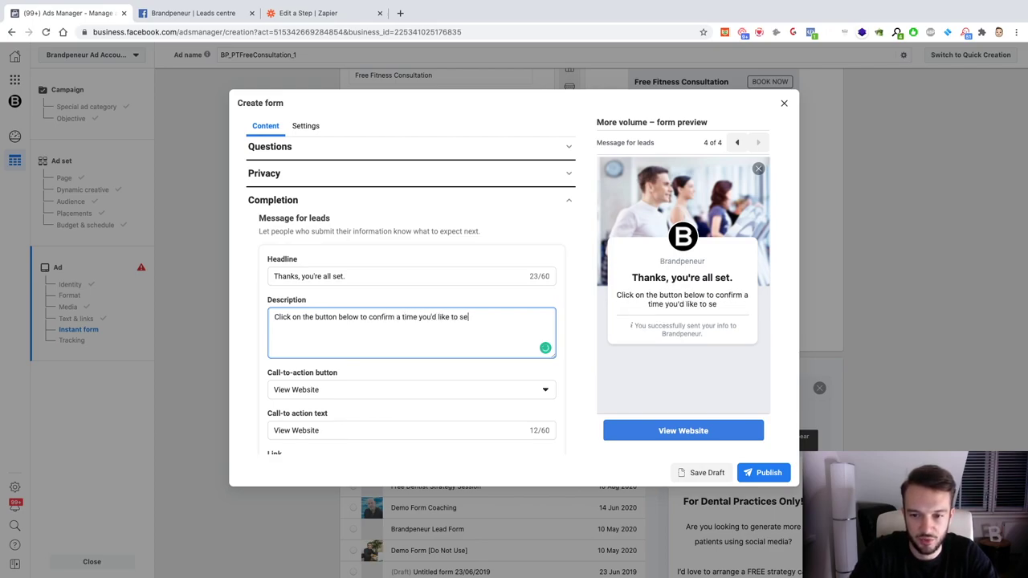
type("ak to personal ")
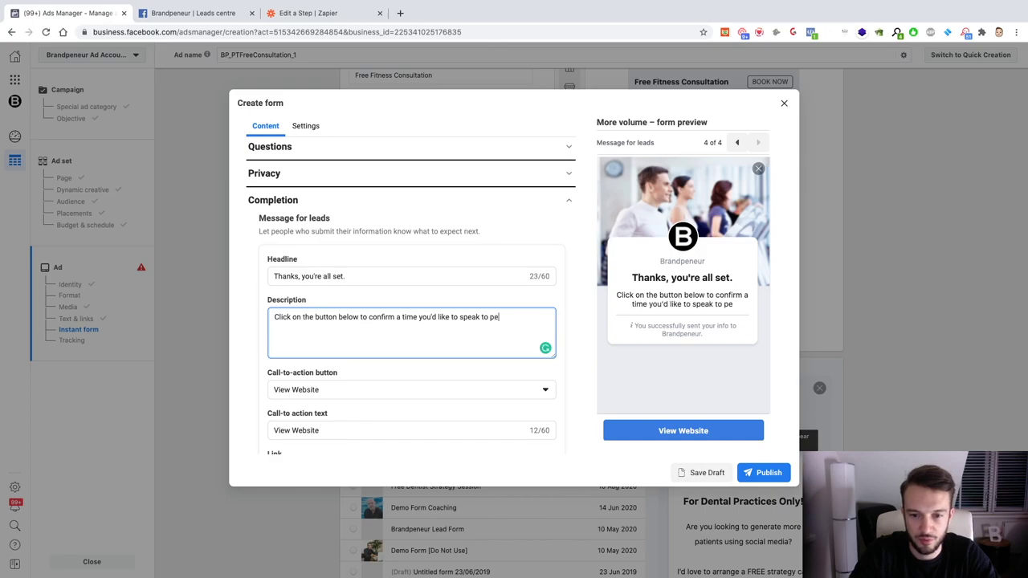
type("trainer Steve")
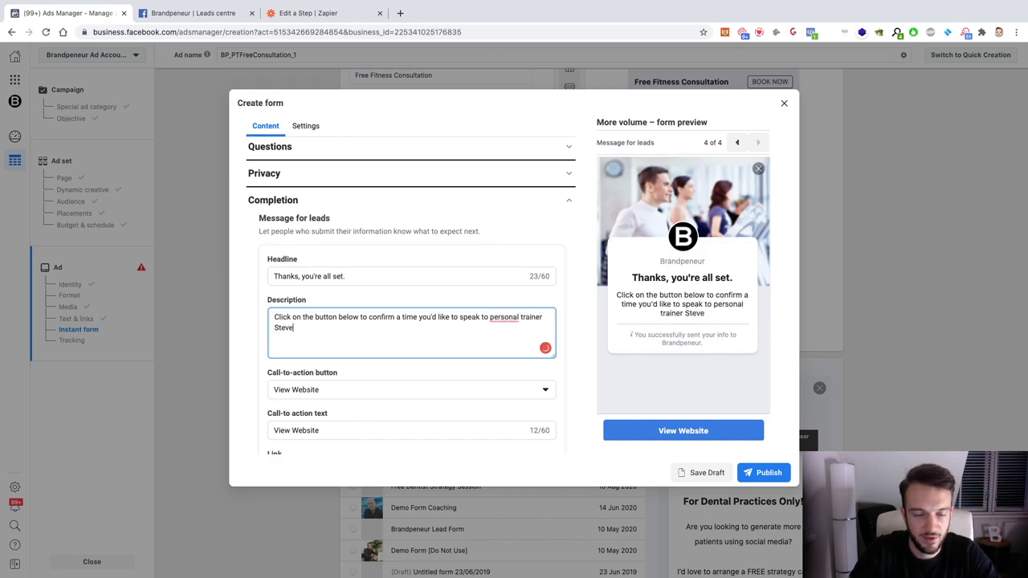
scroll(340, 425, "down", 2)
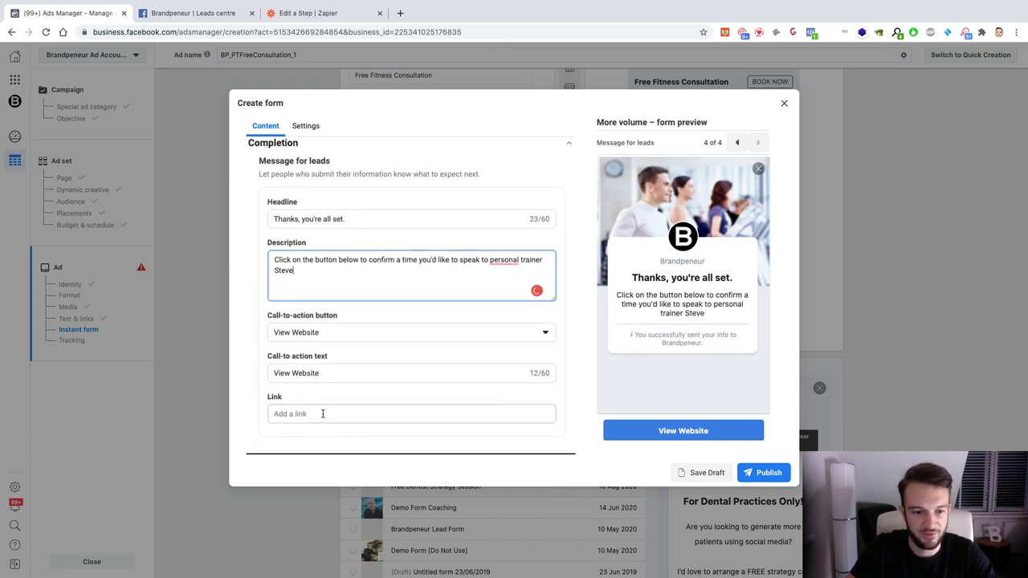
left_click(400, 12)
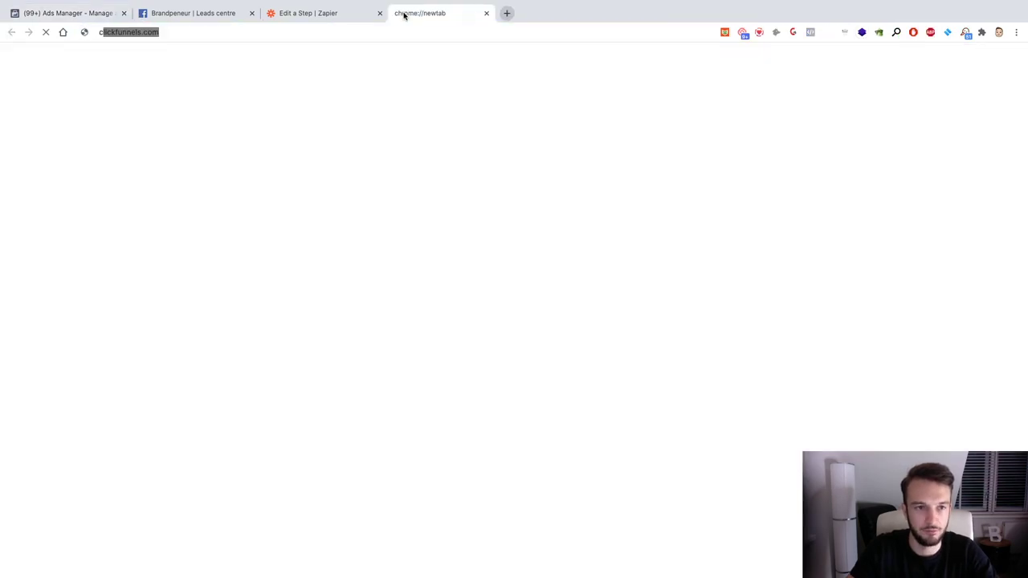
type("calend")
key("Down")
key("Down")
key("Down")
key("ctrl+c")
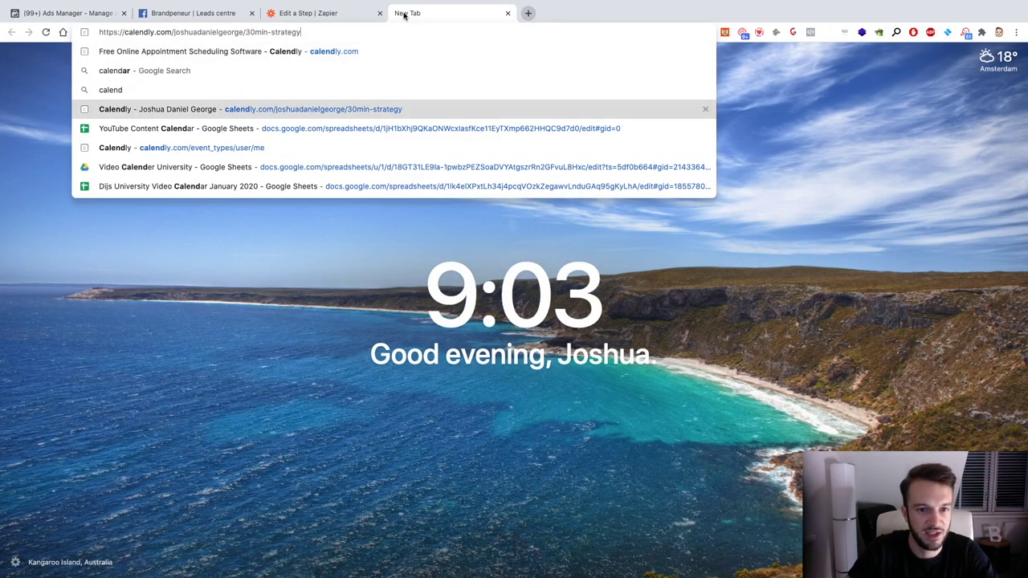
left_click(505, 13)
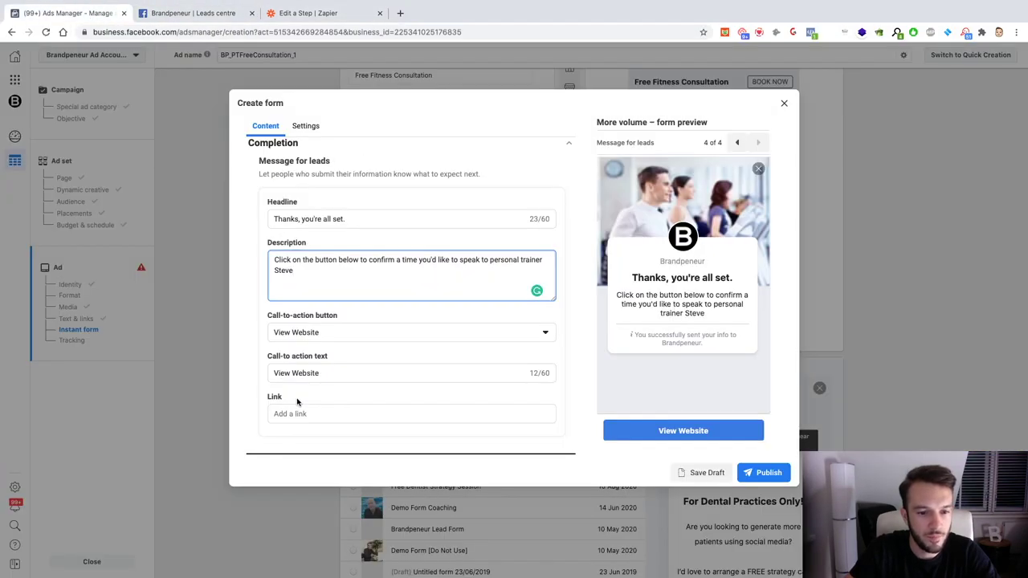
left_click(304, 413)
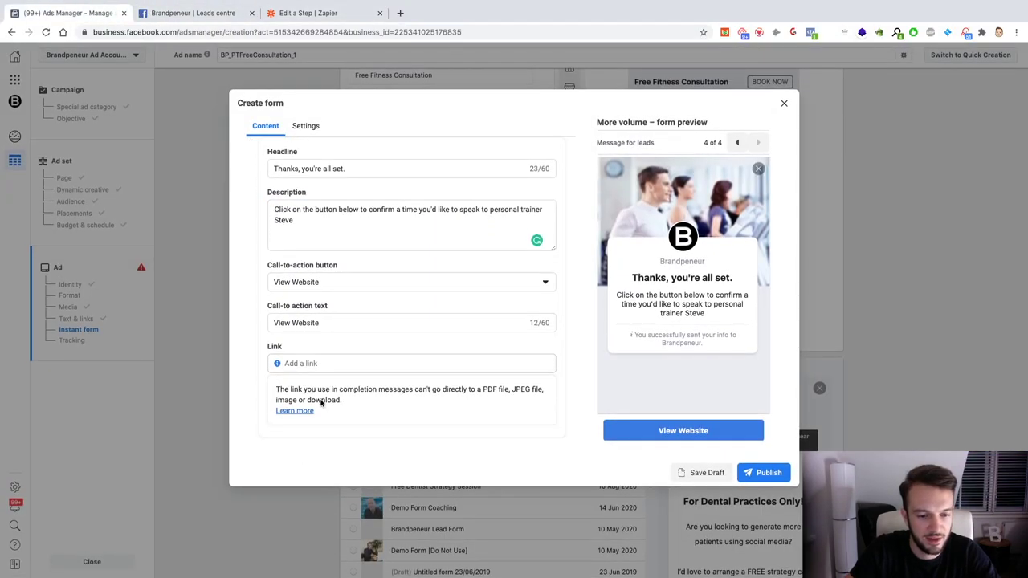
Step: Paste the Calendly booking link and label the completion button 'Select Consultation Time'
left_click(322, 369)
key("ctrl+v")
left_click(332, 329)
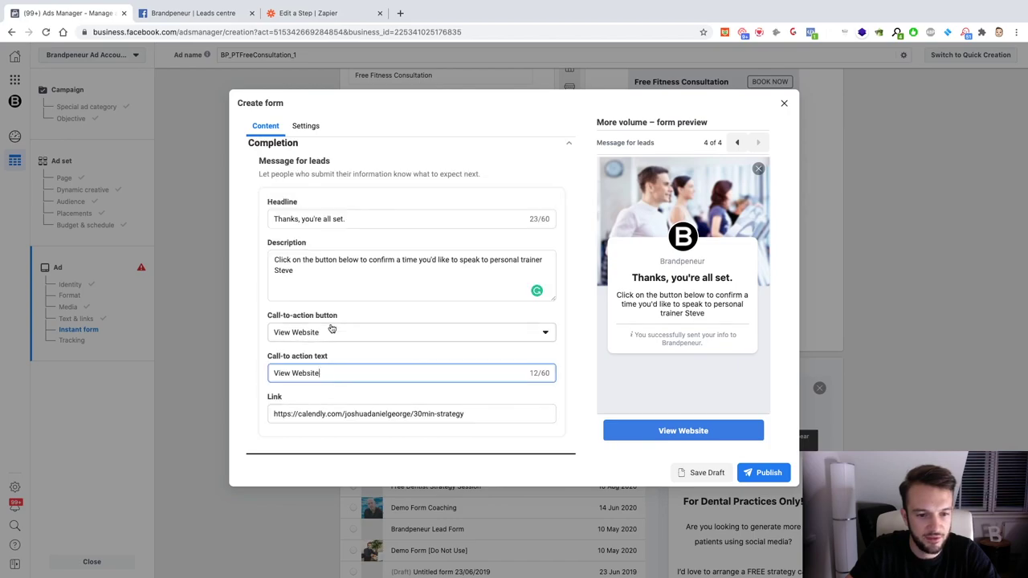
triple_click(331, 368)
type("C")
key("BackSpace")
type("Select Time")
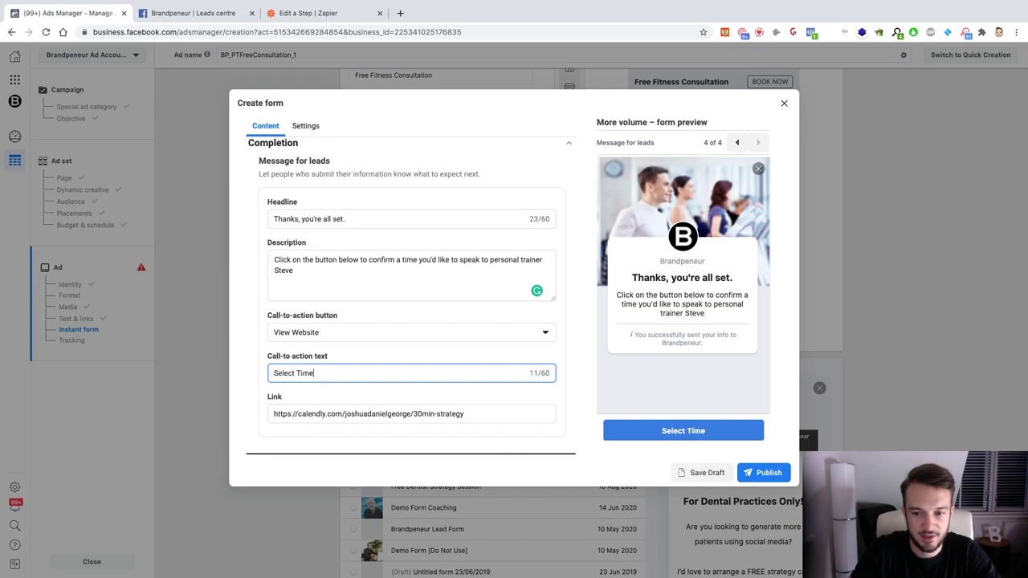
key("BackSpace")
key("BackSpace")
key("BackSpace")
key("BackSpace")
type("Consul")
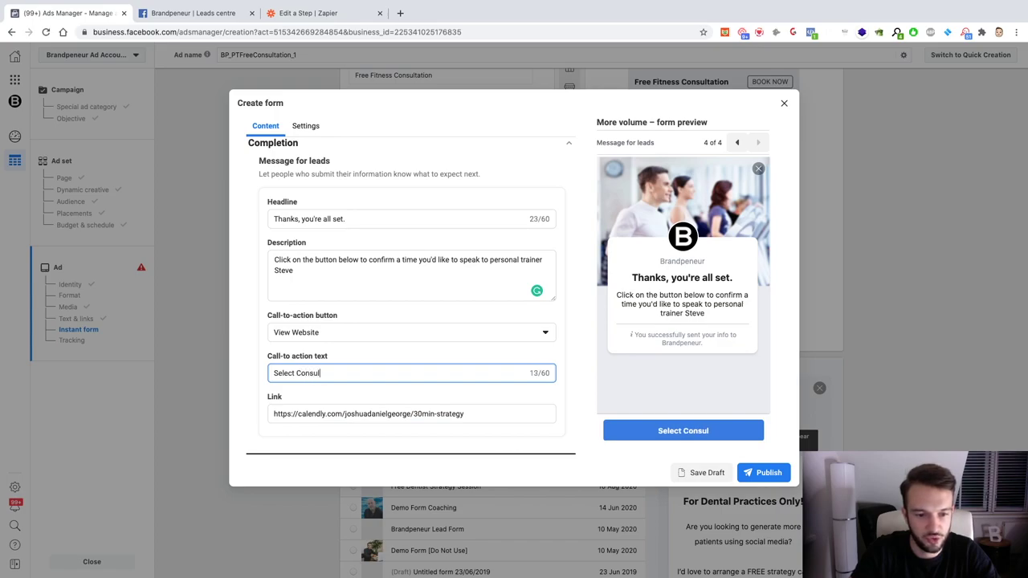
type("tation Time")
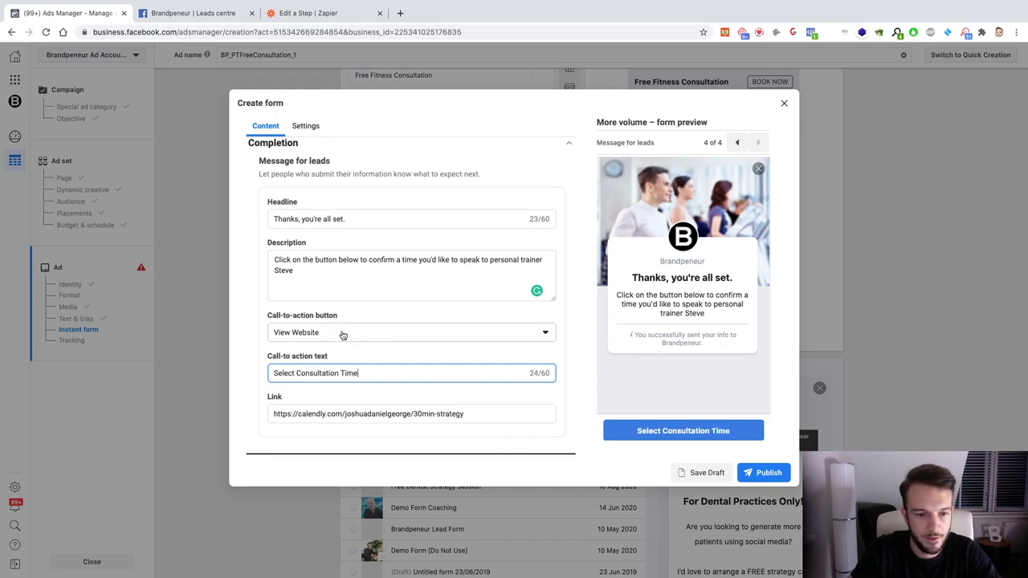
Step: Keep View Website as the completion call-to-action button type
left_click(342, 334)
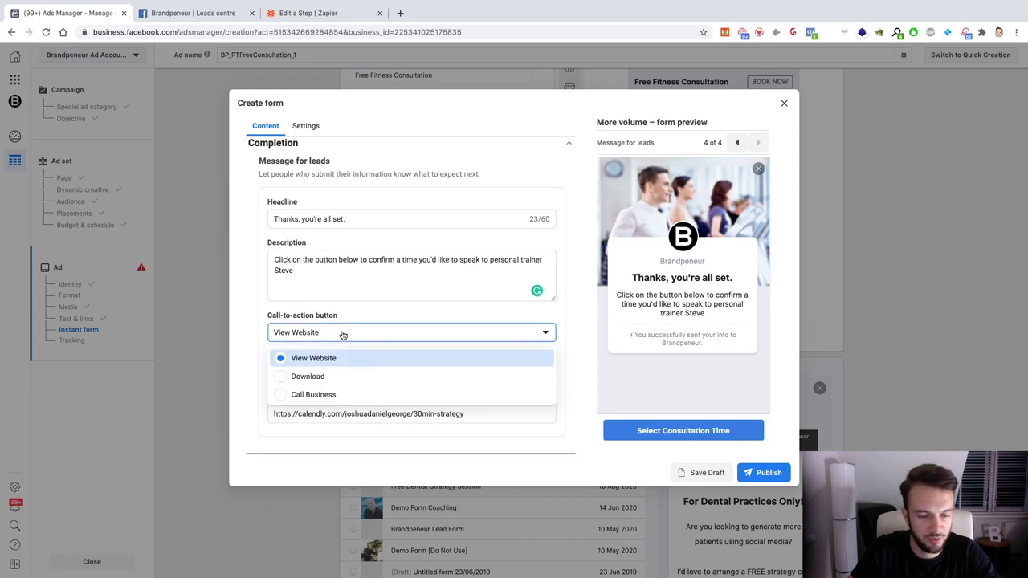
left_click(247, 323)
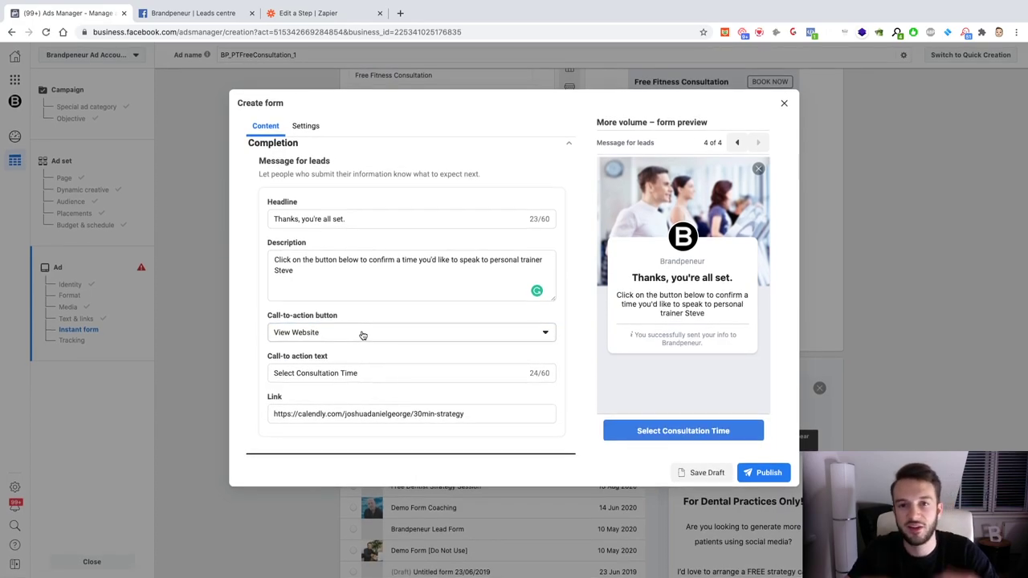
left_click(362, 334)
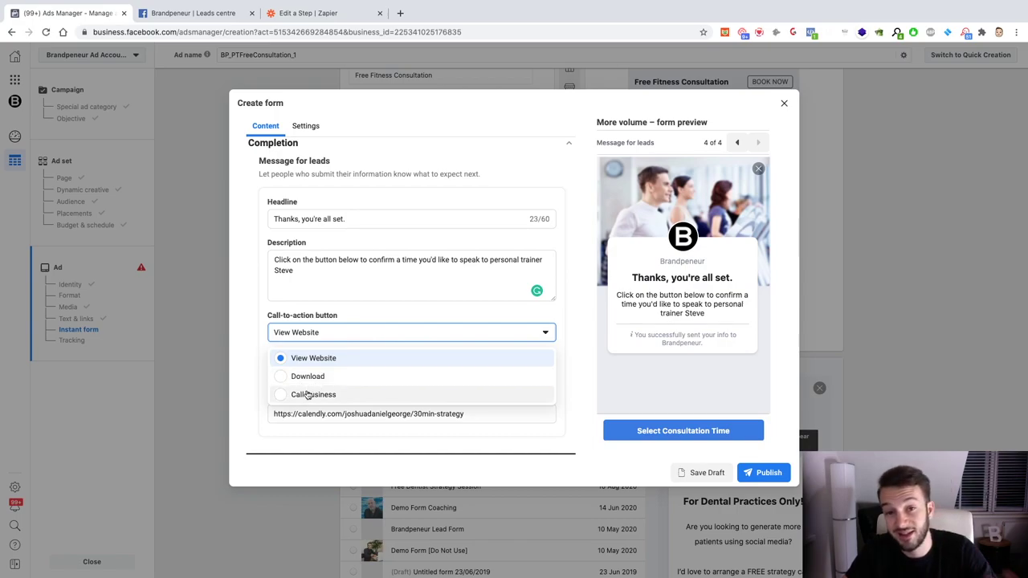
left_click(263, 357)
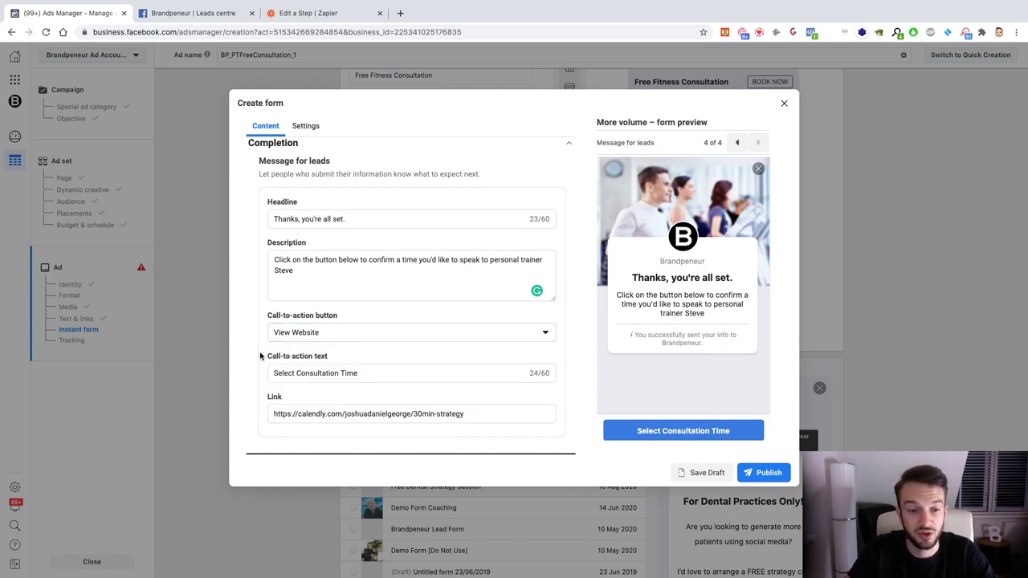
scroll(351, 232, "up", 5)
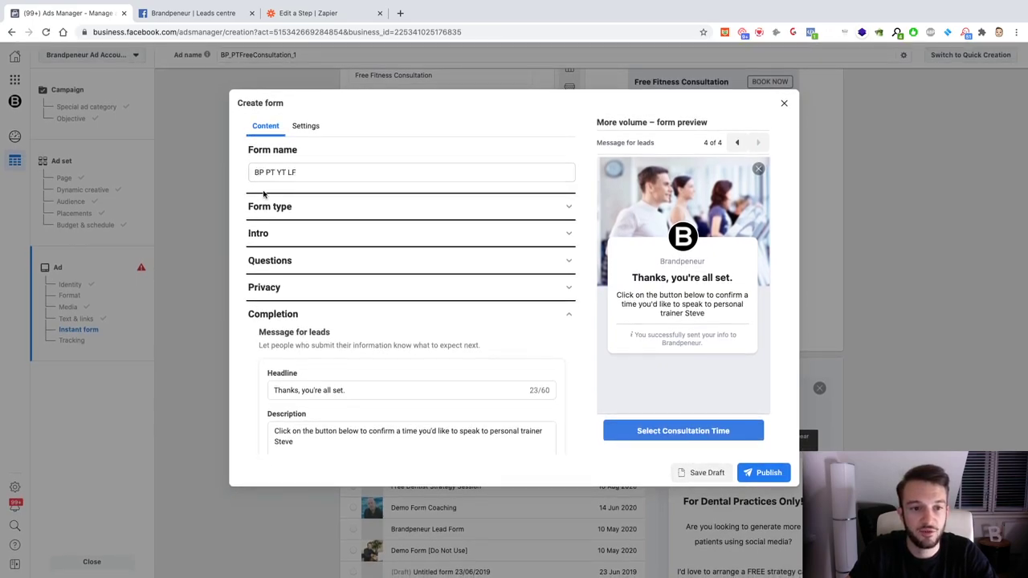
Step: Add the prefill description 'Fill out your details below so we can contact you about your free consultation.'
left_click(751, 473)
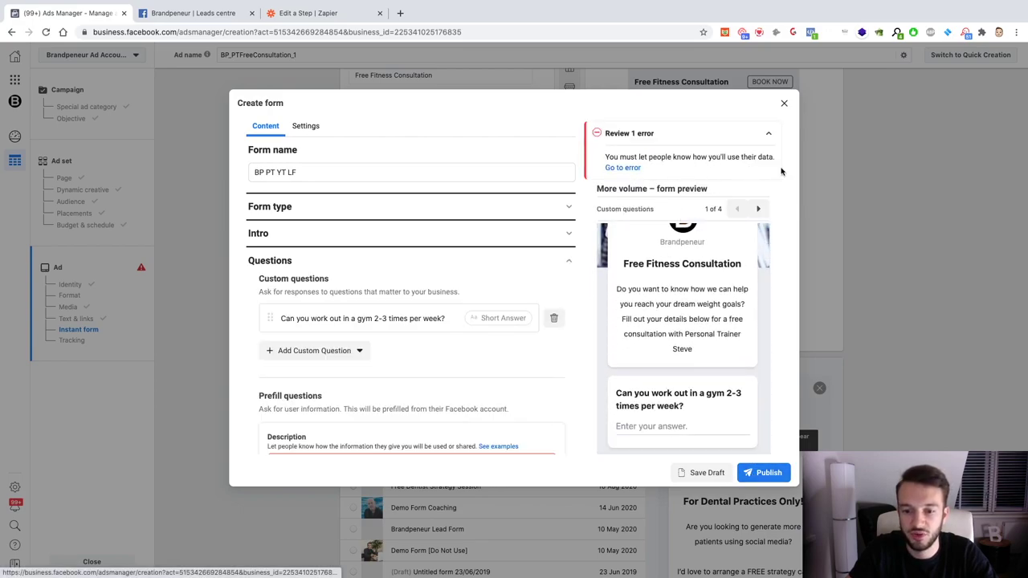
scroll(403, 382, "down", 3)
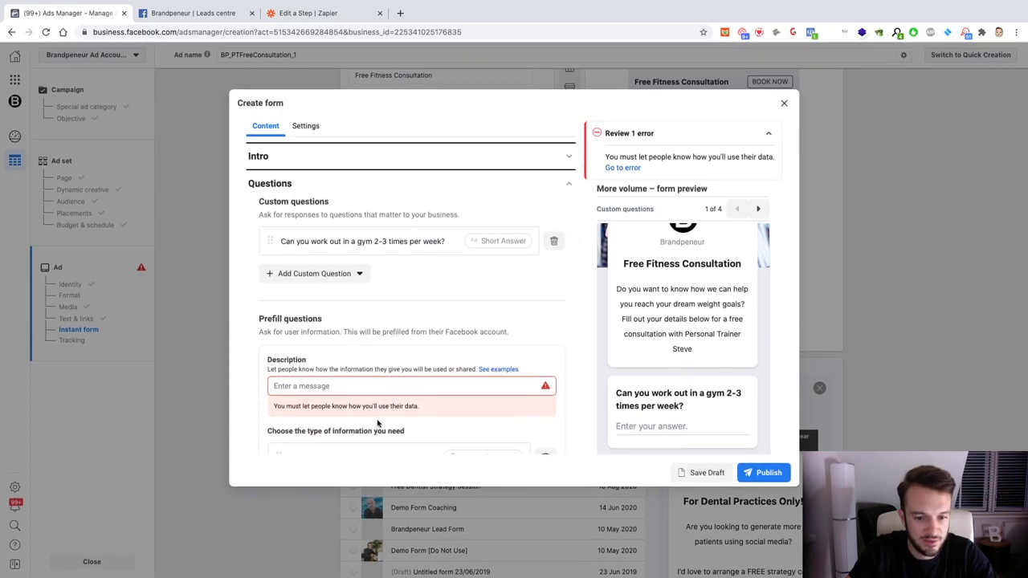
left_click(329, 346)
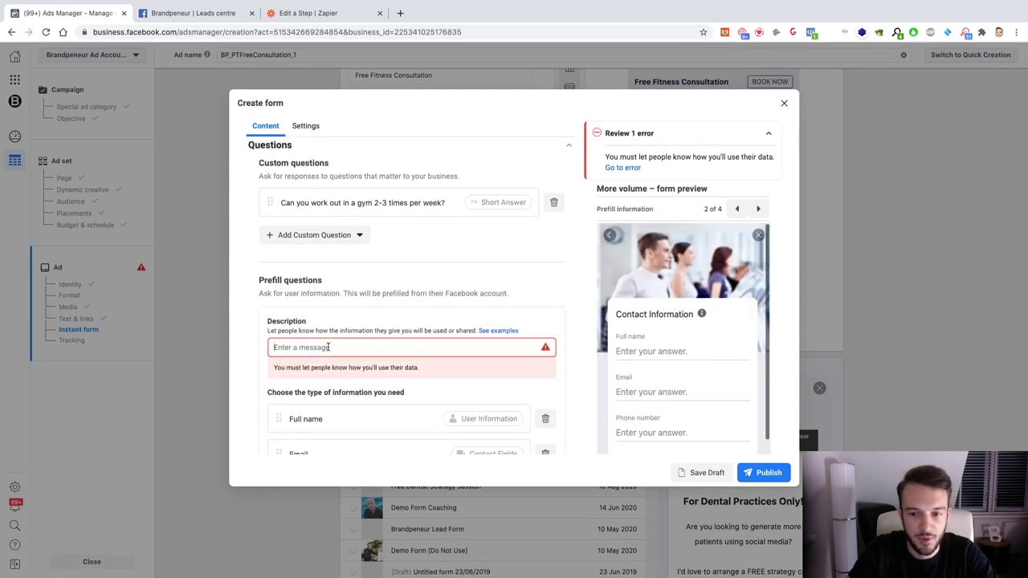
type("Fill out t")
type("our d")
type("etails below so we contact you about ")
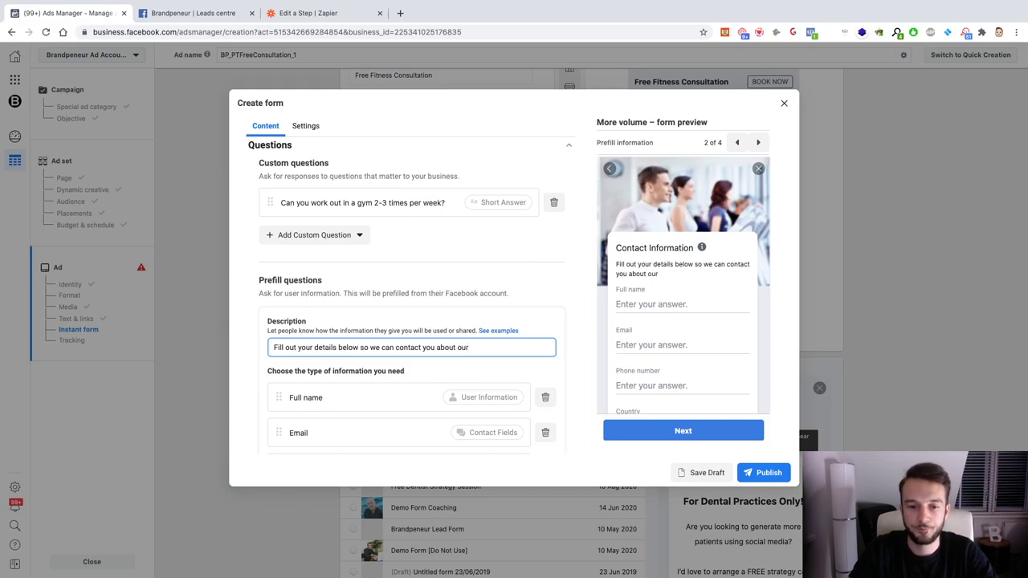
type("o")
key("BackSpace")
key("BackSpace")
type("your")
type("our ")
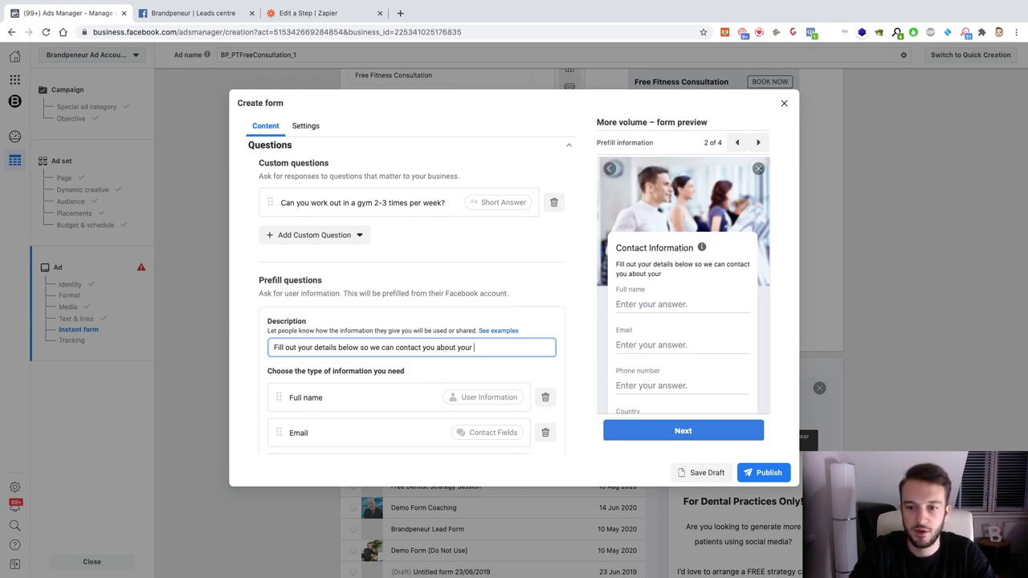
type("free consultation.")
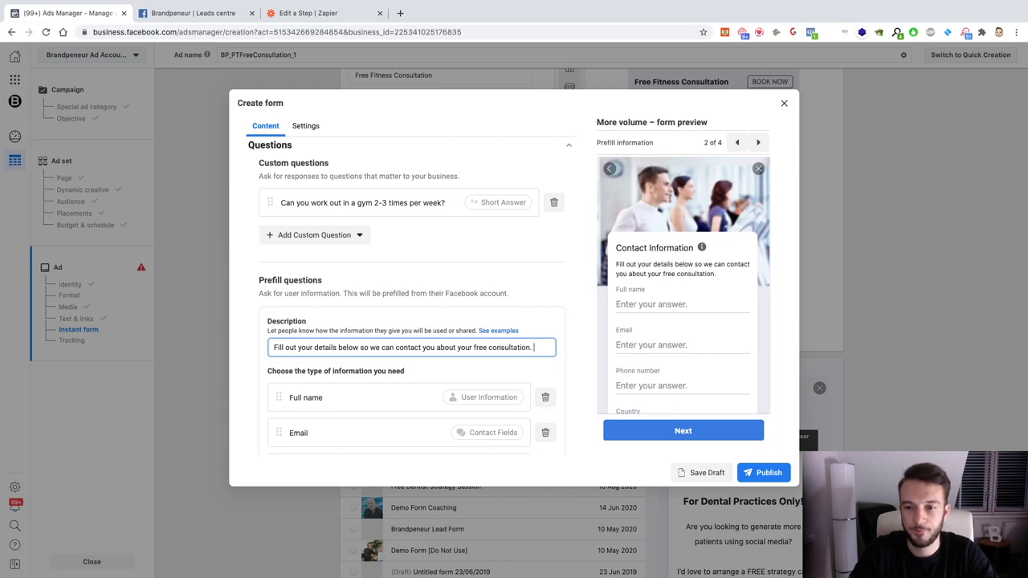
left_click(749, 474)
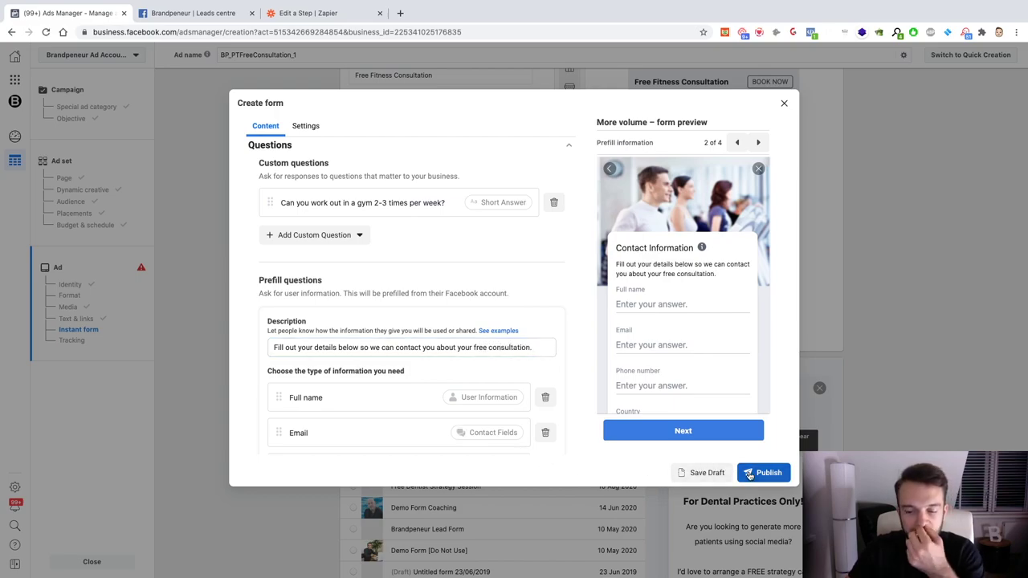
Step: Publish the BP PT YT LF form and check it is selected for the ad
left_click(749, 473)
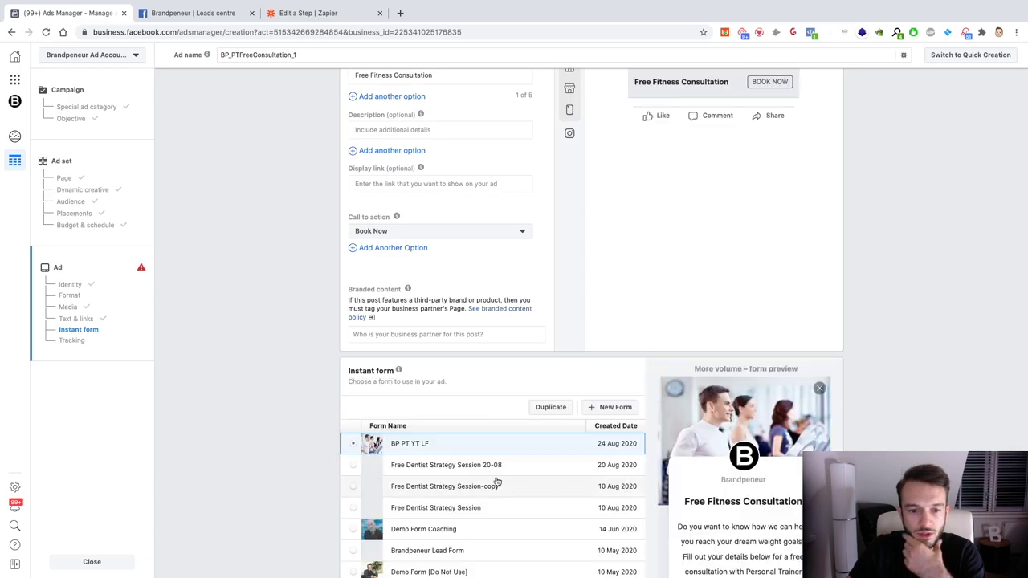
scroll(695, 461, "down", 3)
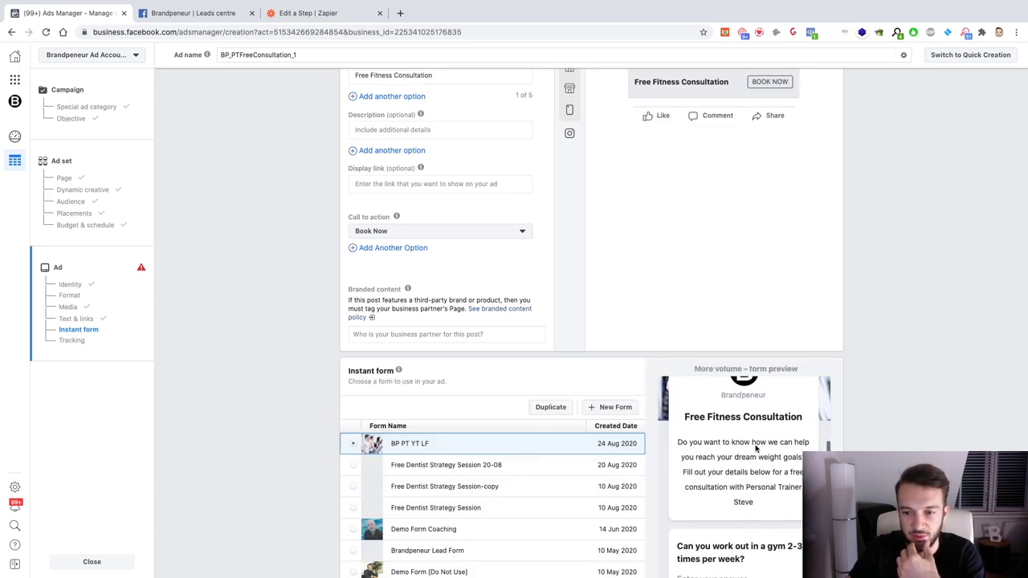
scroll(769, 424, "down", 4)
scroll(769, 424, "up", 3)
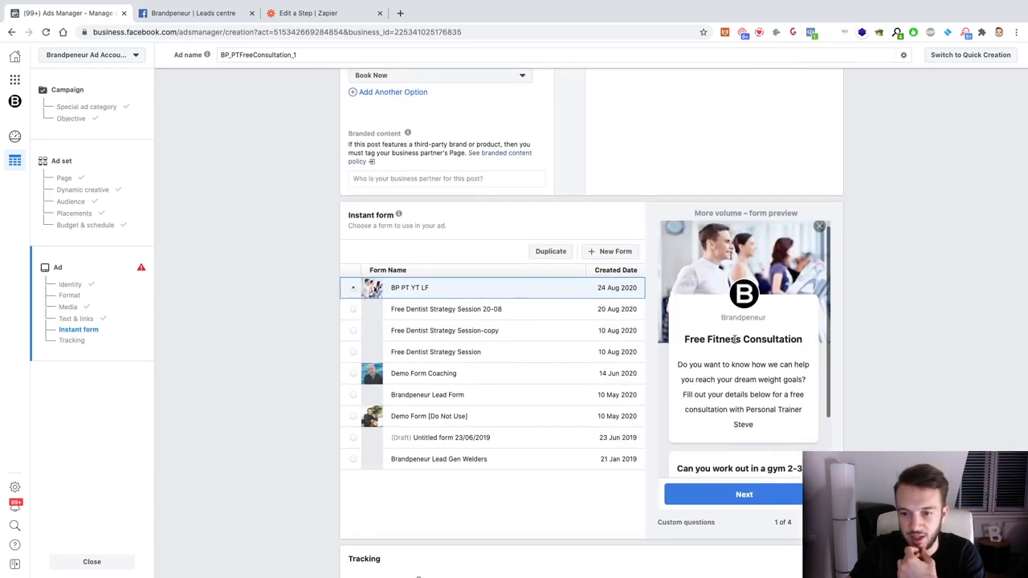
scroll(722, 425, "down", 2)
Step: Step through the contact information, privacy policy and thank-you preview pages
left_click(743, 494)
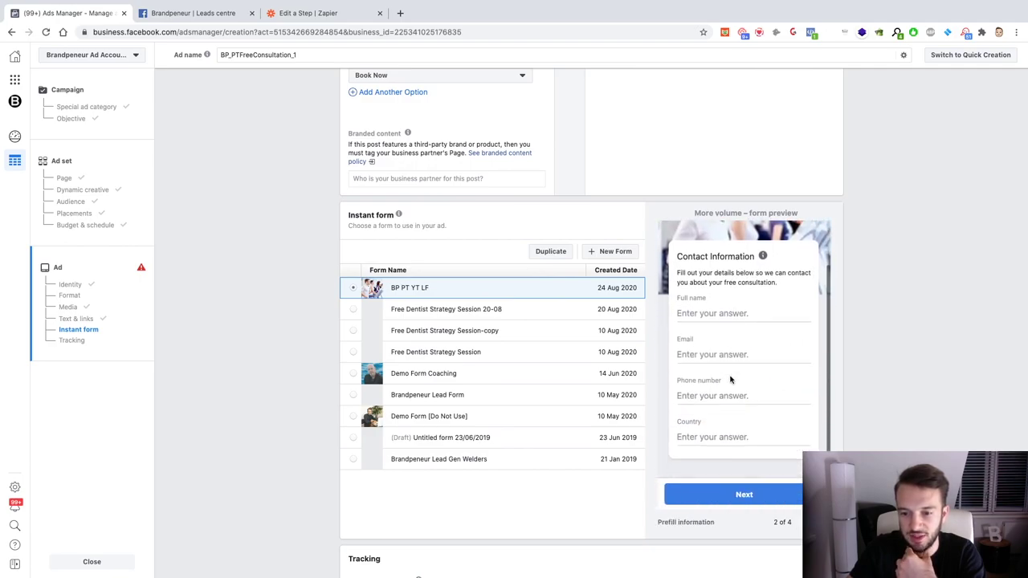
left_click(743, 493)
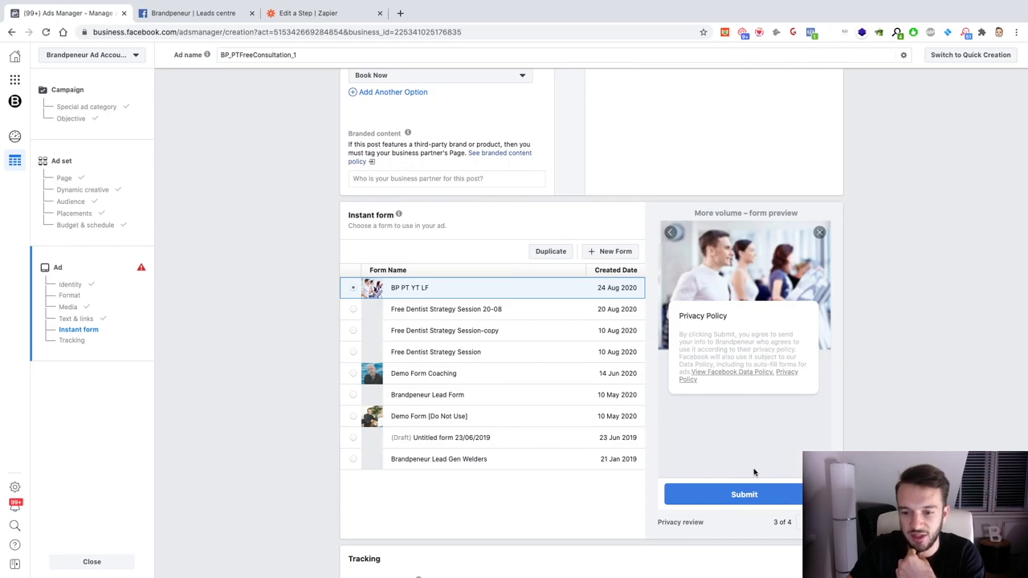
left_click(743, 494)
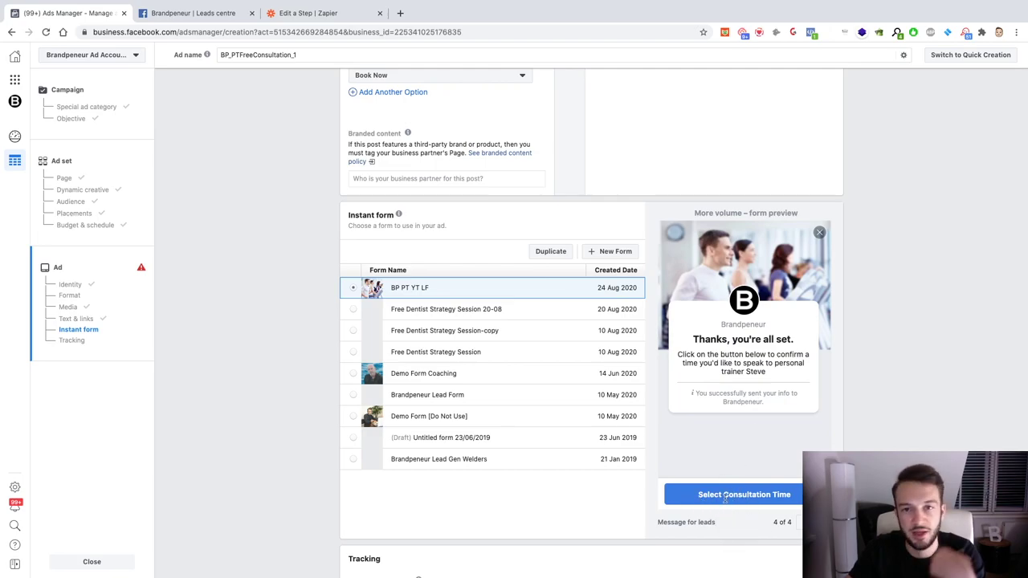
scroll(583, 483, "up", 4)
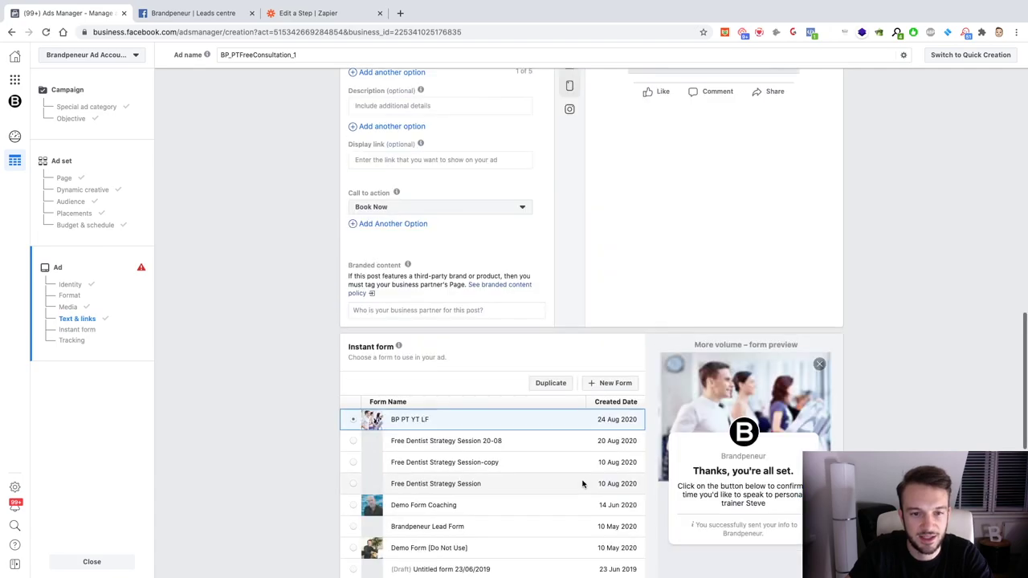
scroll(582, 483, "down", 2)
scroll(583, 485, "down", 5)
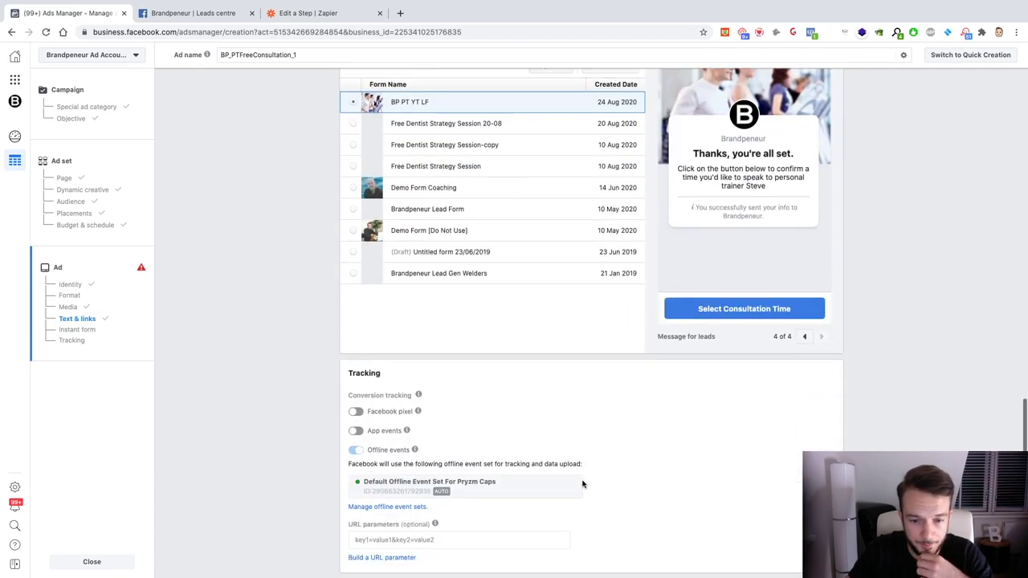
scroll(351, 378, "down", 1)
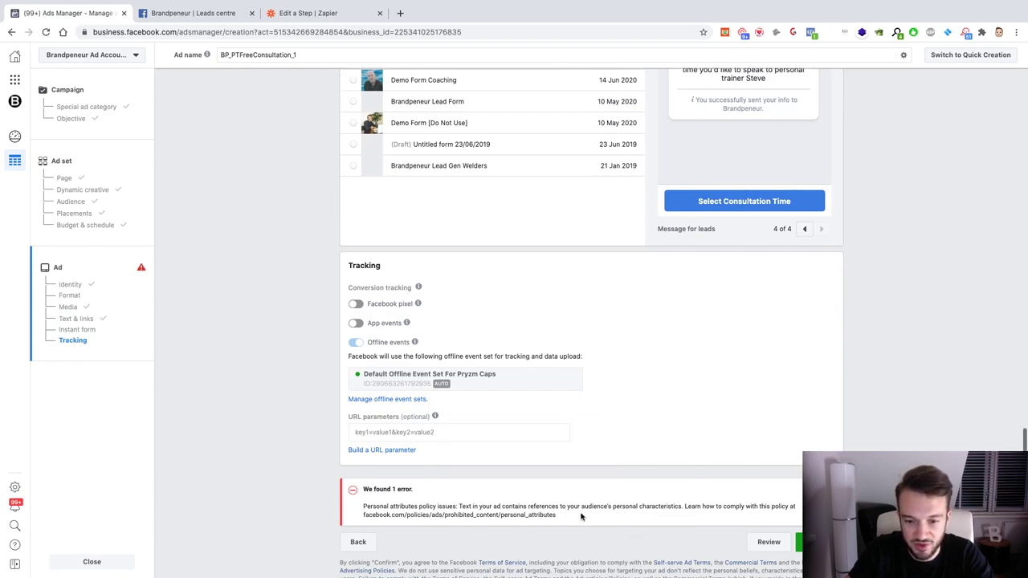
Step: Replace 'finally fit in those jeans' in the first primary text with 'feel like you are more productive'
left_click(650, 520)
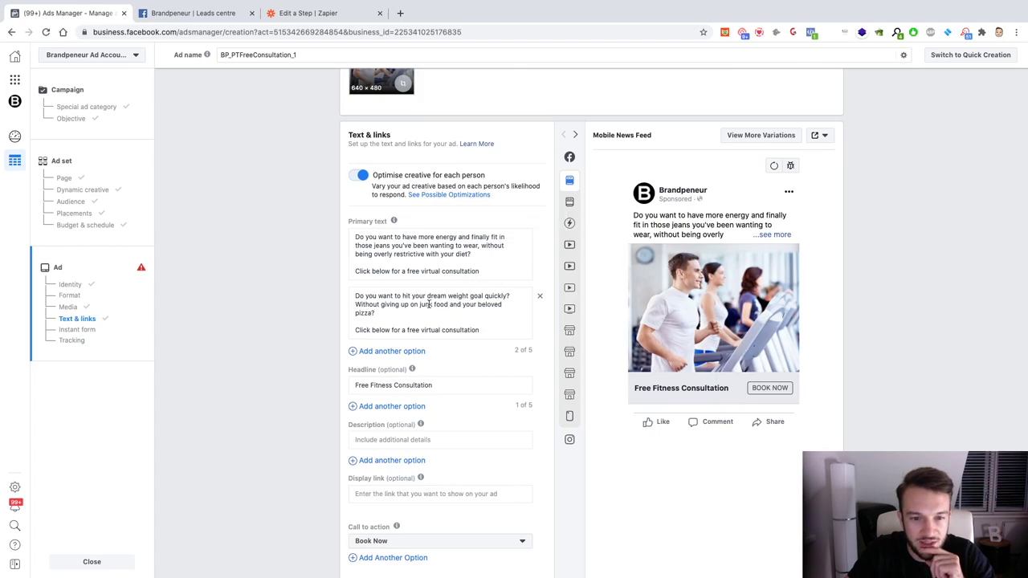
left_click_drag(356, 296, 514, 316)
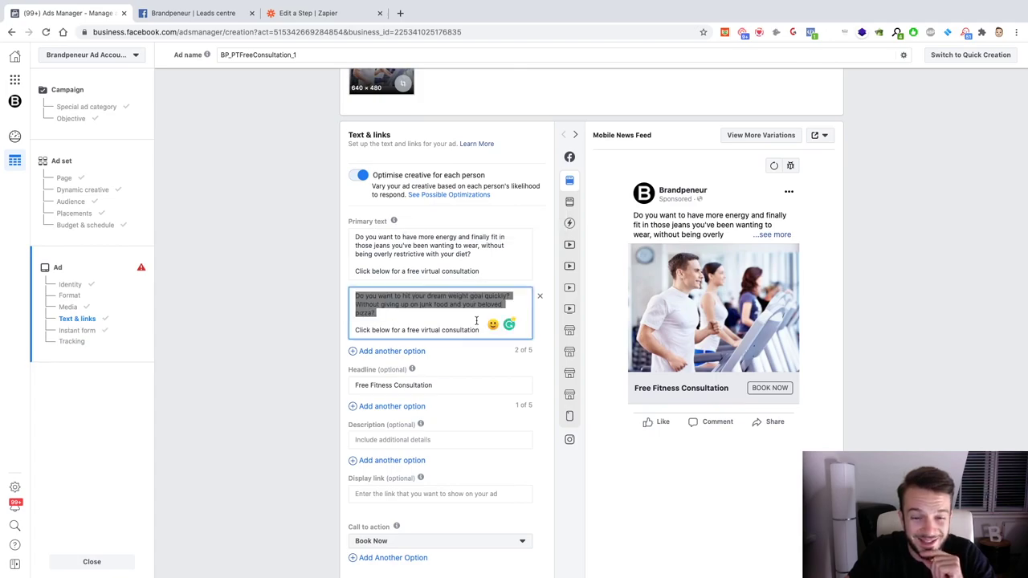
left_click(515, 315)
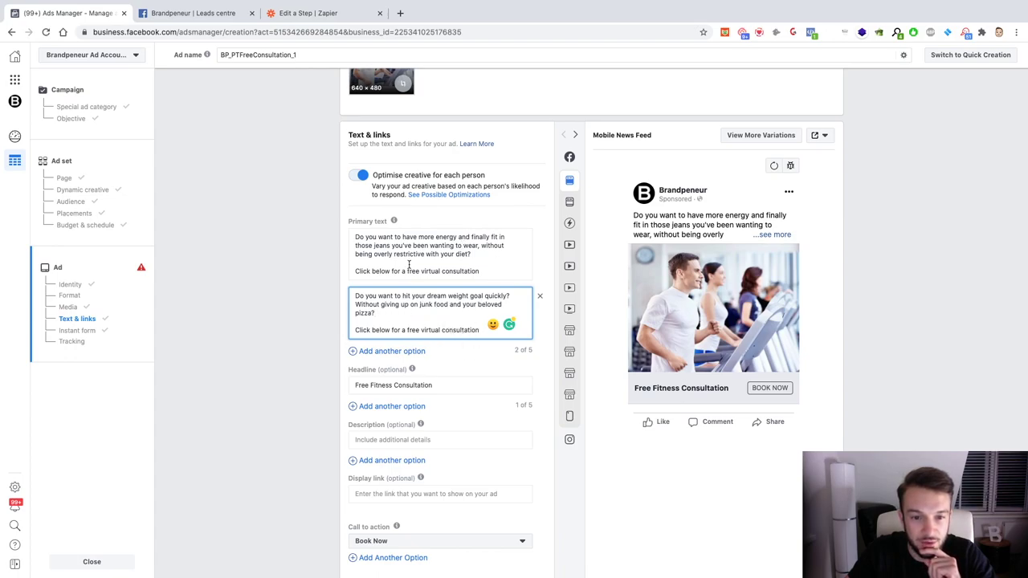
left_click_drag(472, 236, 387, 247)
left_click(493, 265)
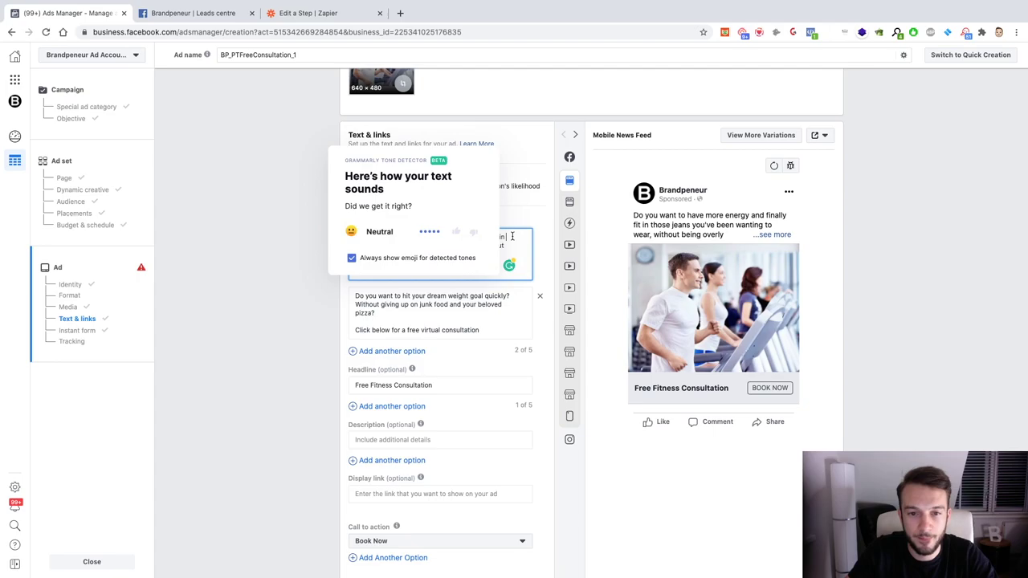
left_click(457, 315)
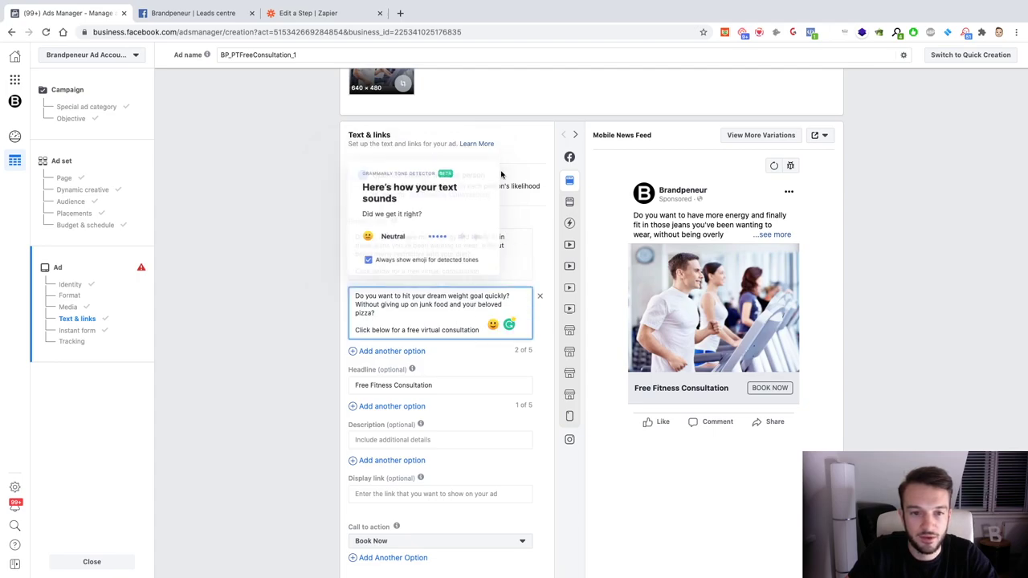
left_click(472, 236)
left_click_drag(472, 236, 389, 246)
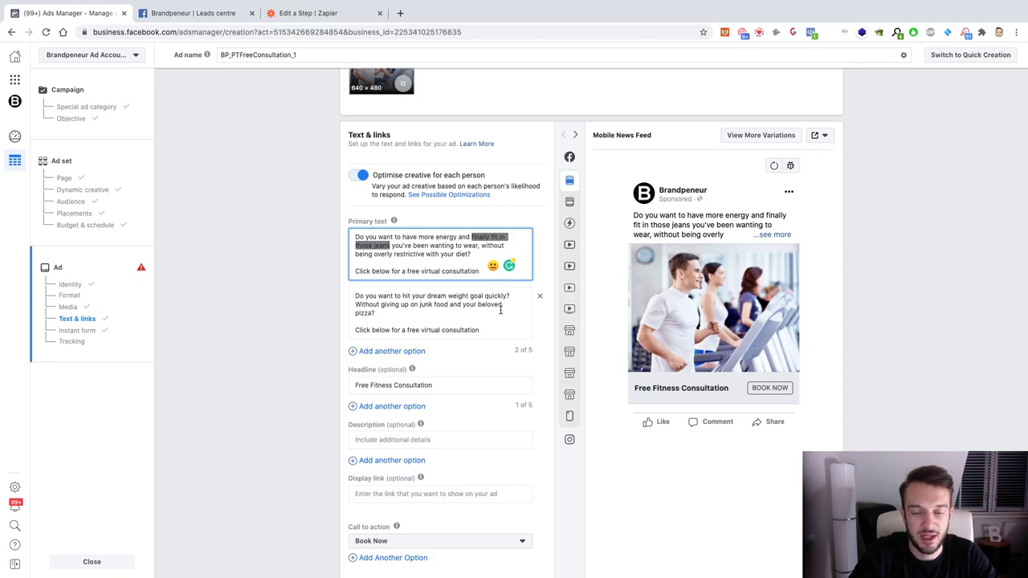
type("feel ")
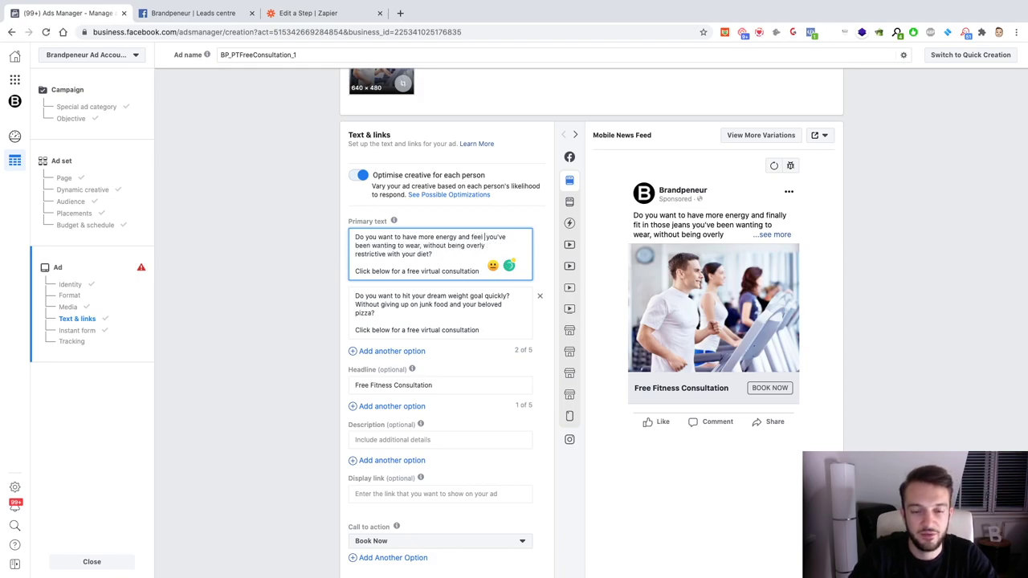
type("like you are")
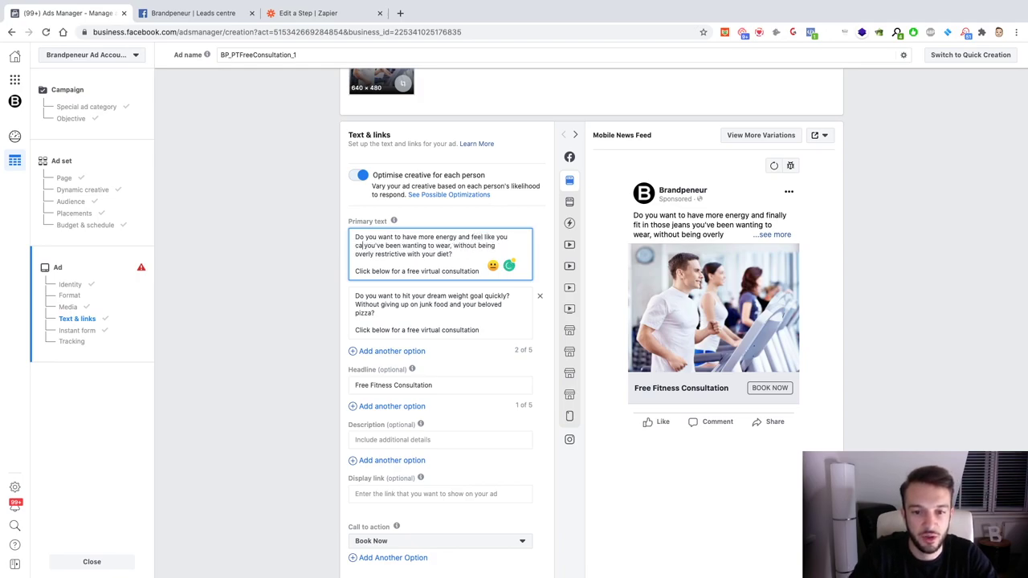
type(" more productive")
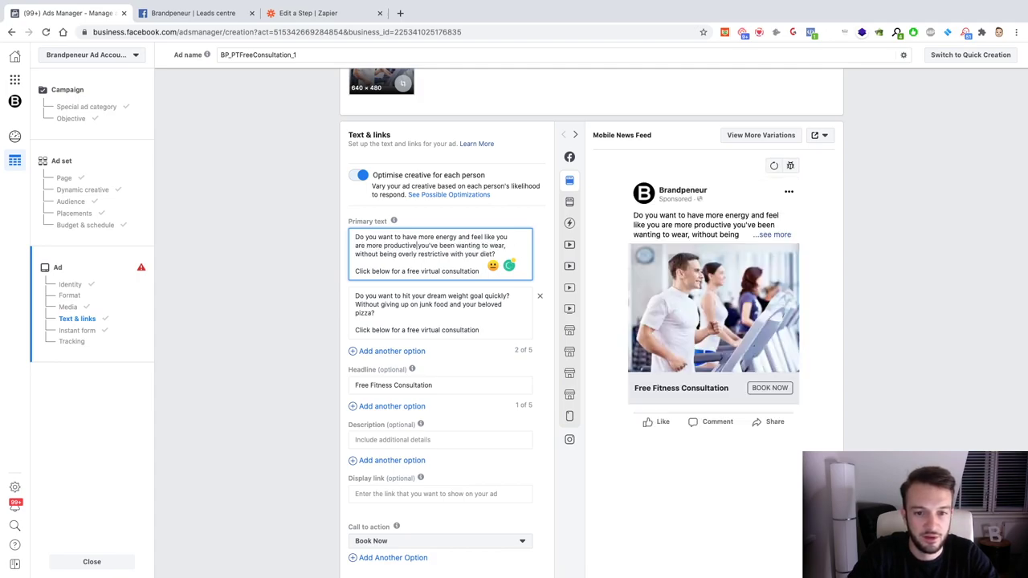
Step: Replace the wanting-to-wear phrase with 'with your fitness goals'
key("shift+Down")
key("shift+Left")
key("shift+Left")
key("shift+Left")
key("Left")
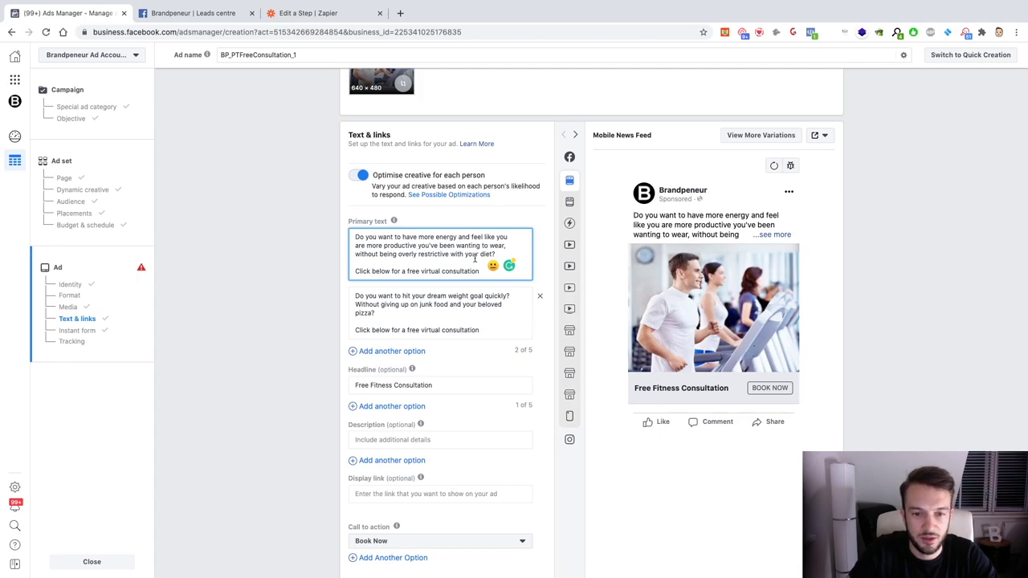
left_click_drag(417, 244, 501, 246)
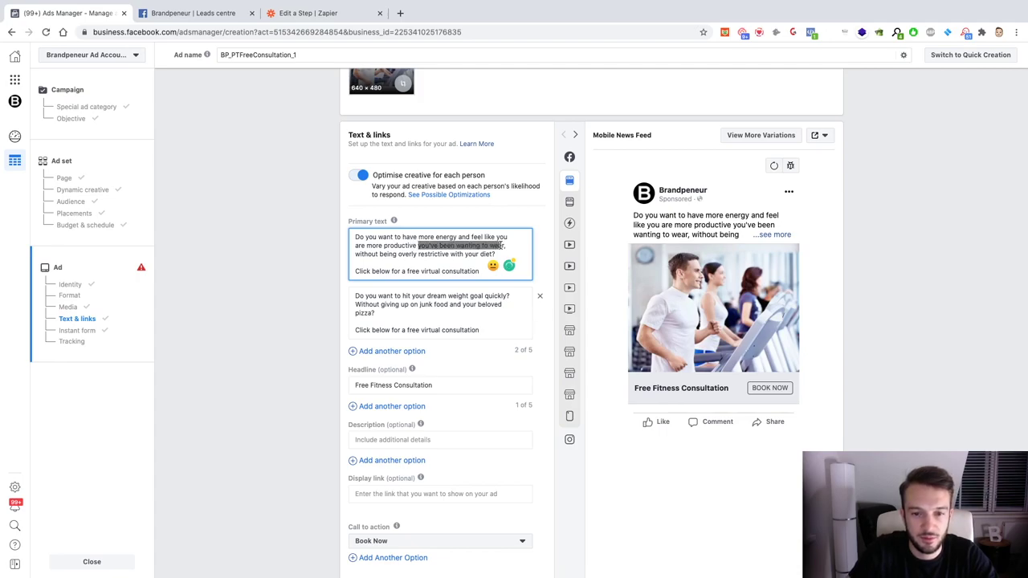
type("with your ")
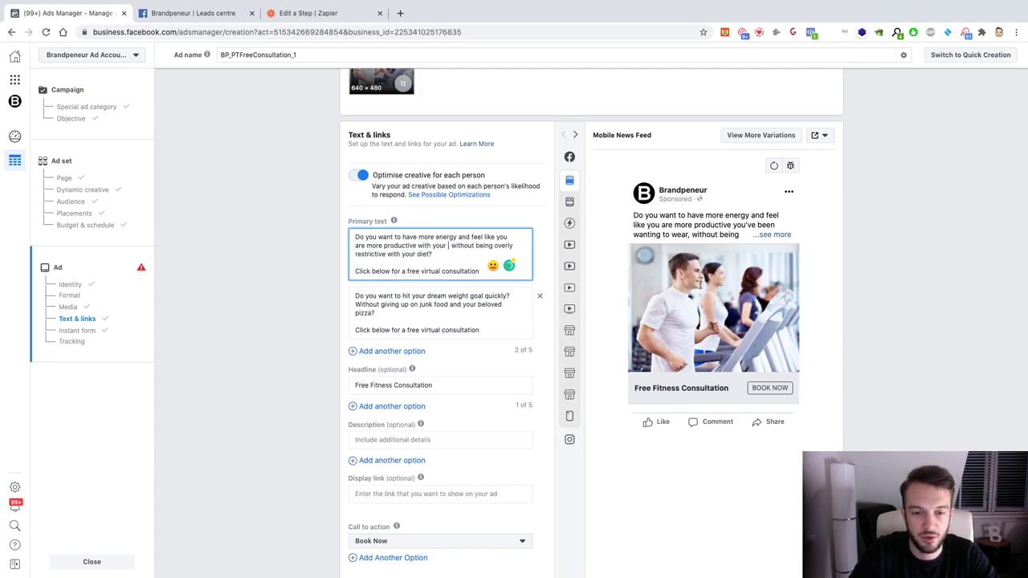
type("fitness goals,")
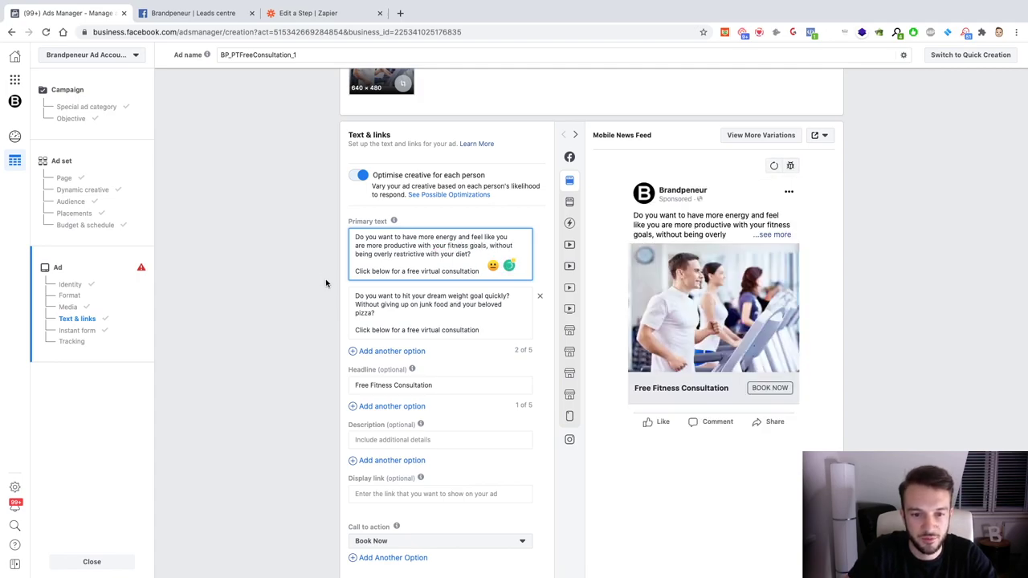
scroll(326, 283, "down", 5)
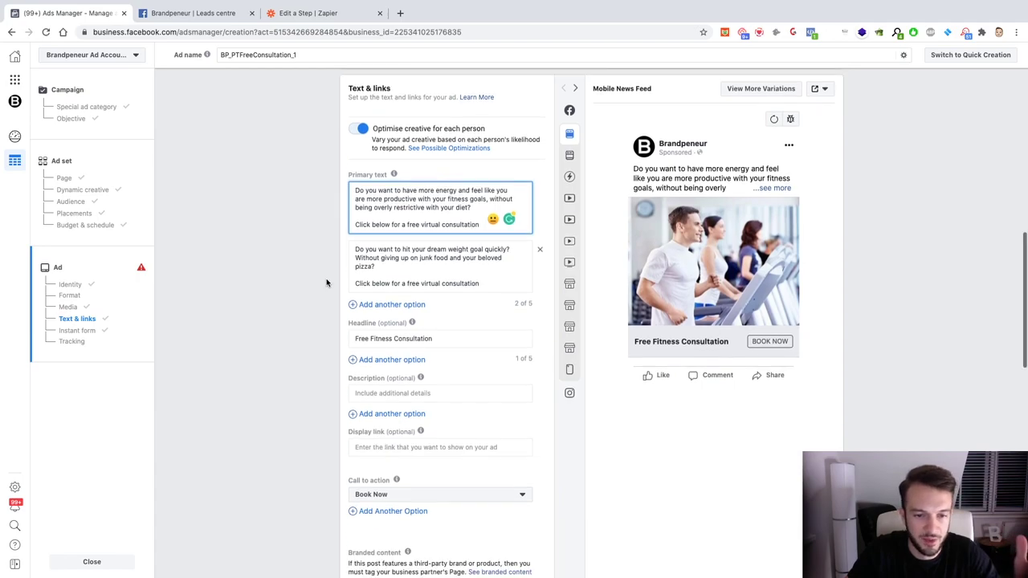
scroll(326, 283, "down", 5)
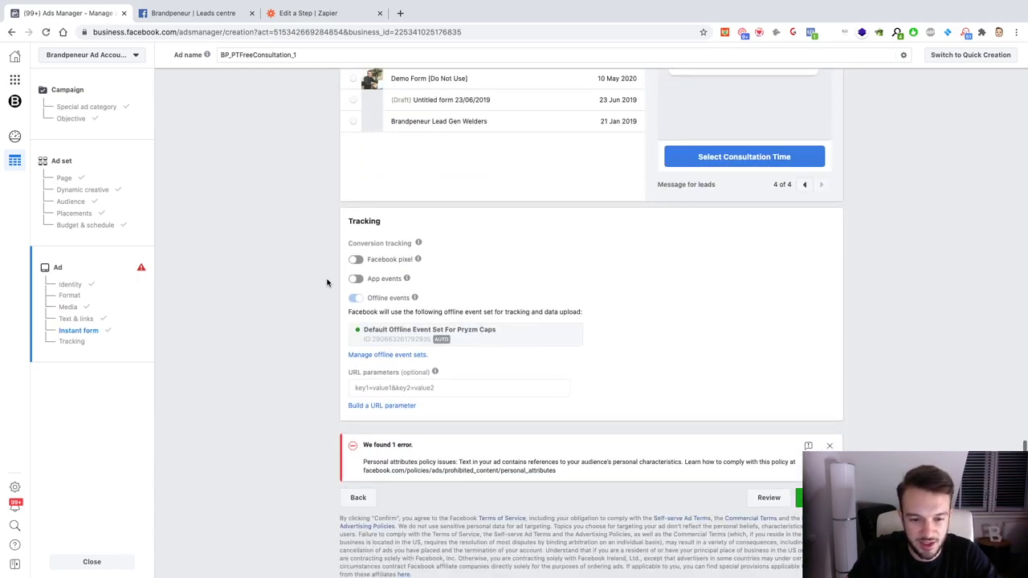
Step: In the second primary text, replace 'hit your dream weight goal quickly' with 'reach your fitness goals sooner rather than later'
scroll(541, 431, "up", 10)
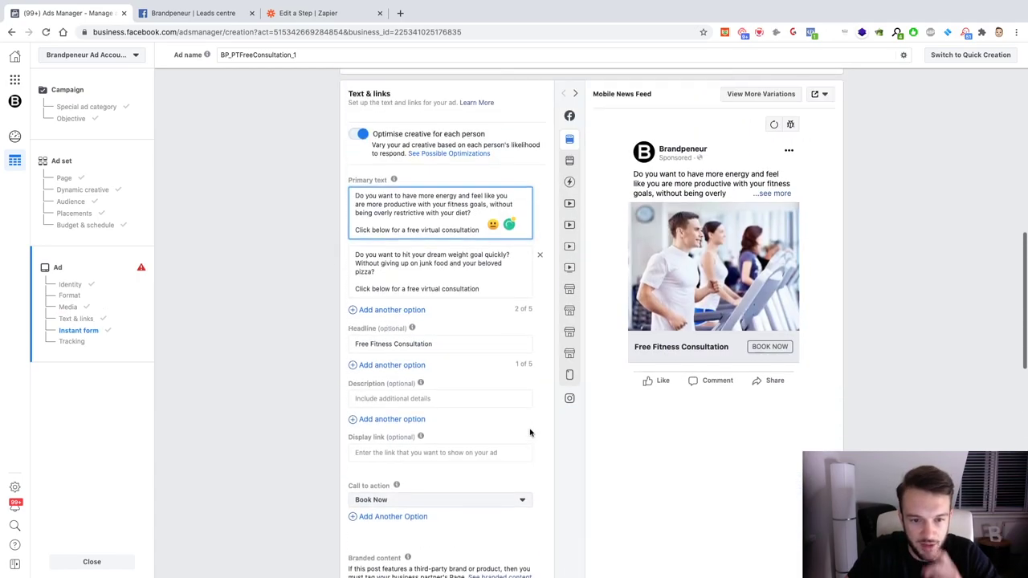
left_click(485, 296)
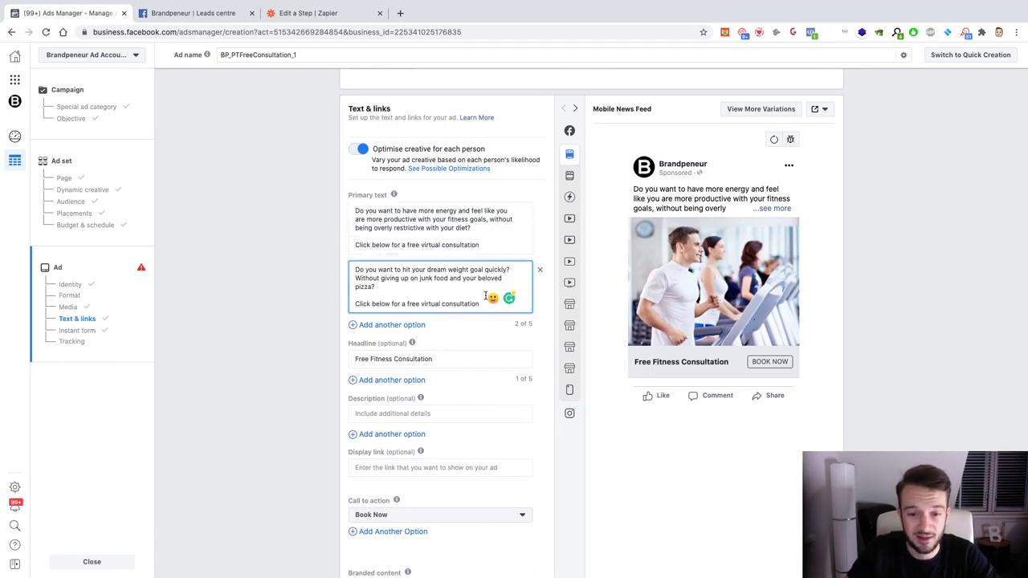
scroll(485, 295, "down", 1)
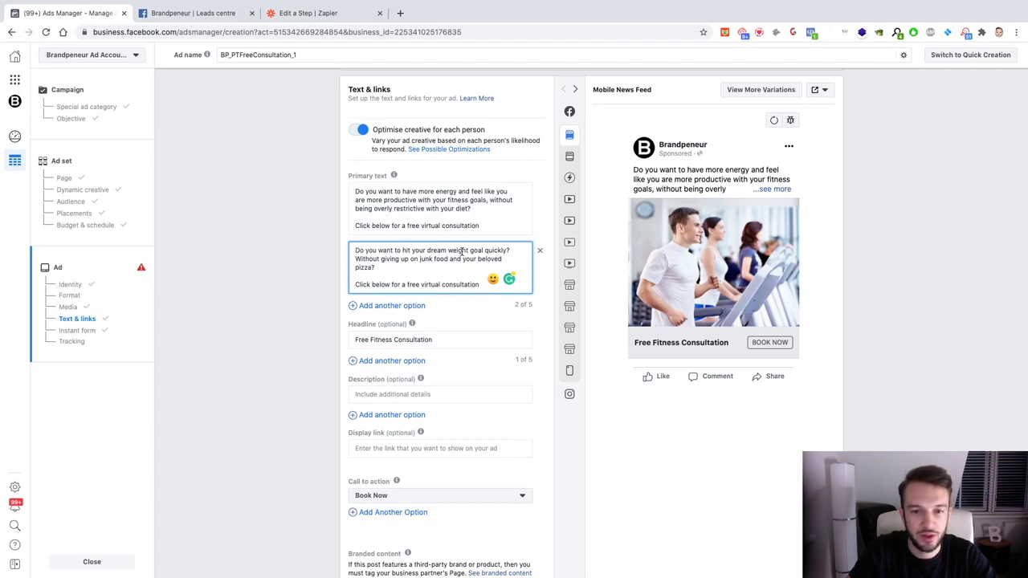
left_click_drag(482, 250, 407, 250)
type("reach your fitness g")
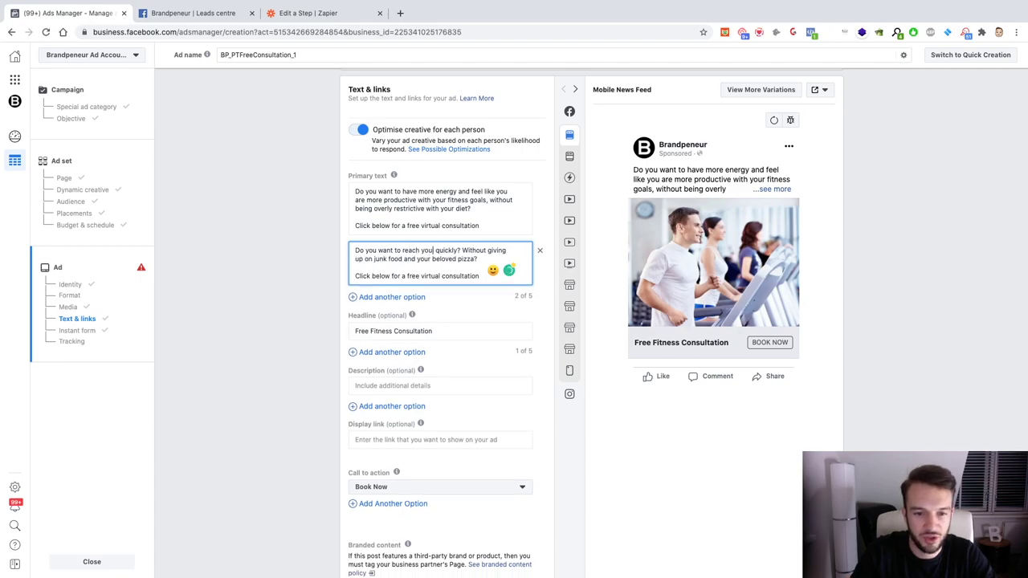
type("oals sooner a")
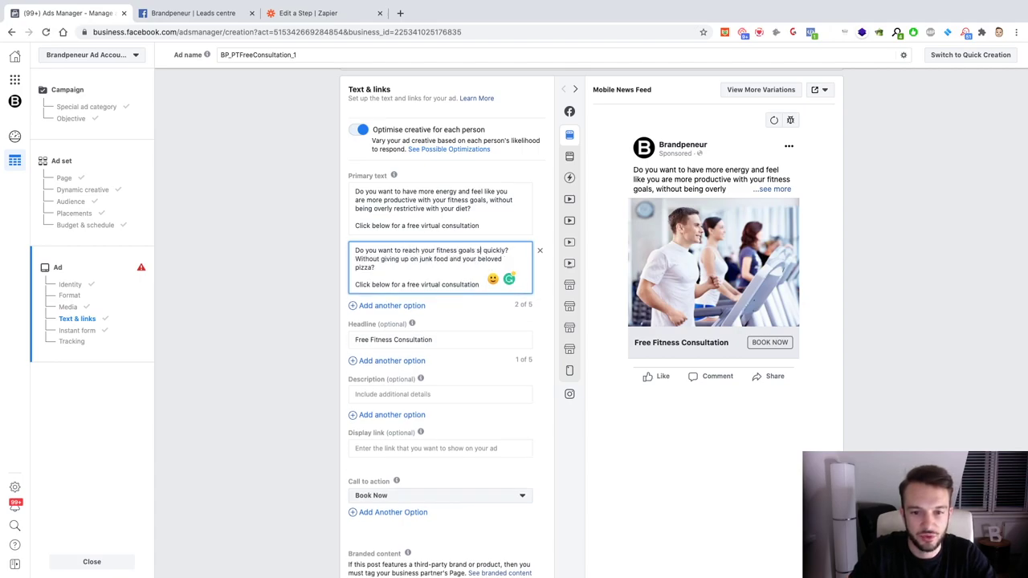
type("ather than later?")
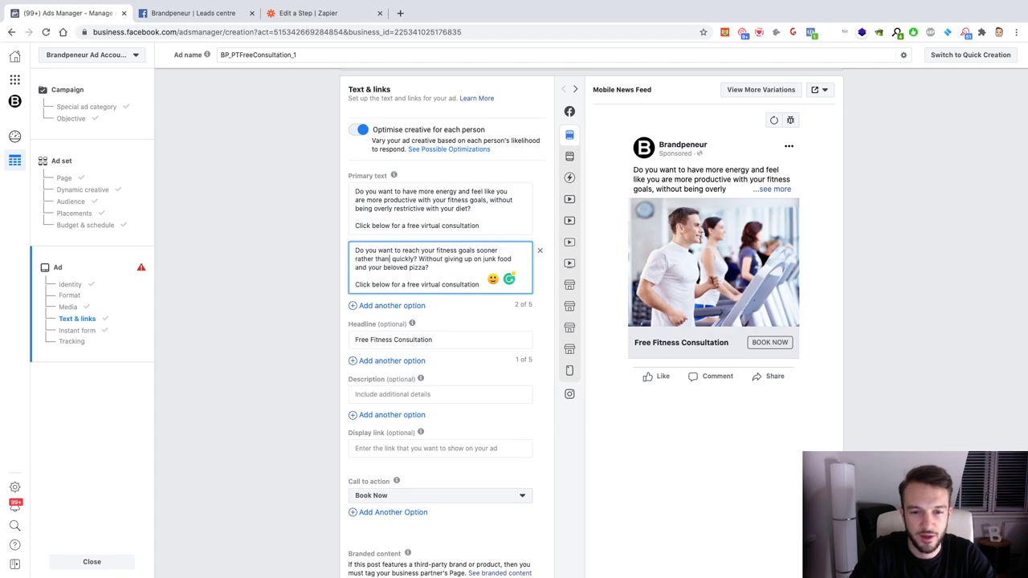
key("shift+Right")
key("shift+Right")
key("shift+Right")
key("shift+Right")
key("shift+Right")
key("shift+Right")
key("shift+Right")
key("shift+Right")
key("shift+Right")
key("shift+Right")
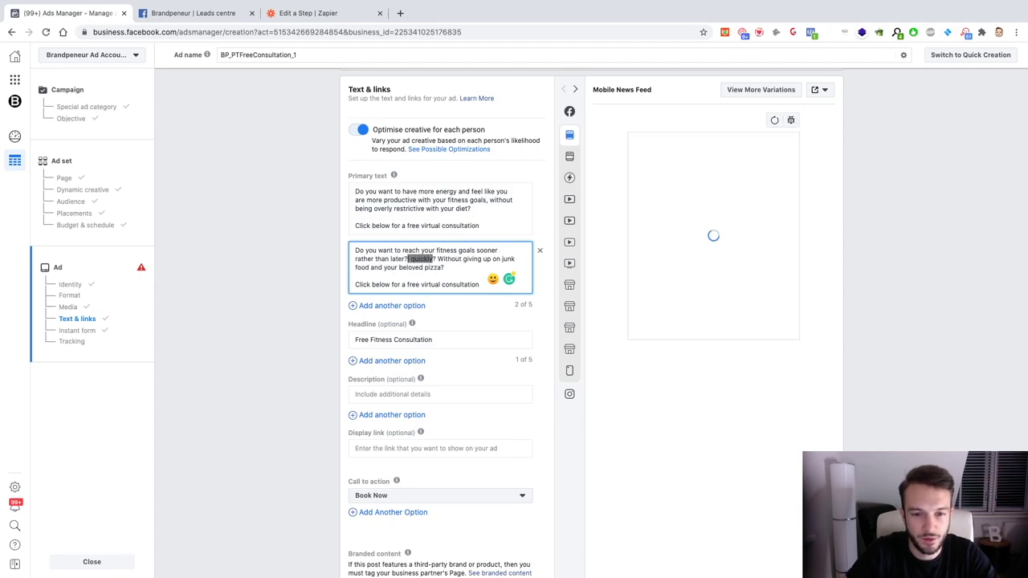
key("BackSpace")
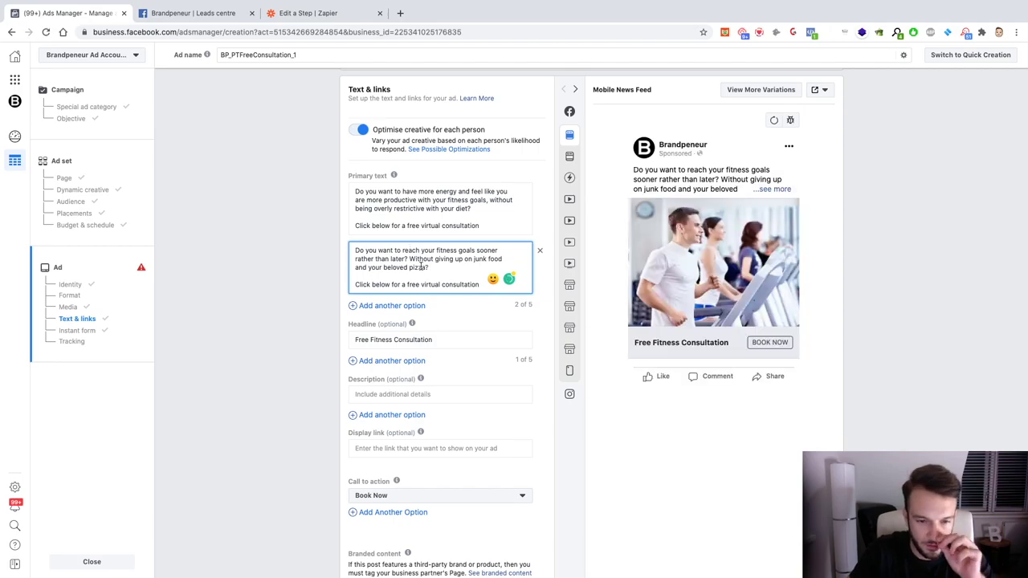
Step: Change 'Without giving up on junk food and' to 'without saying goodbye to'
left_click_drag(404, 258, 415, 258)
type("wit")
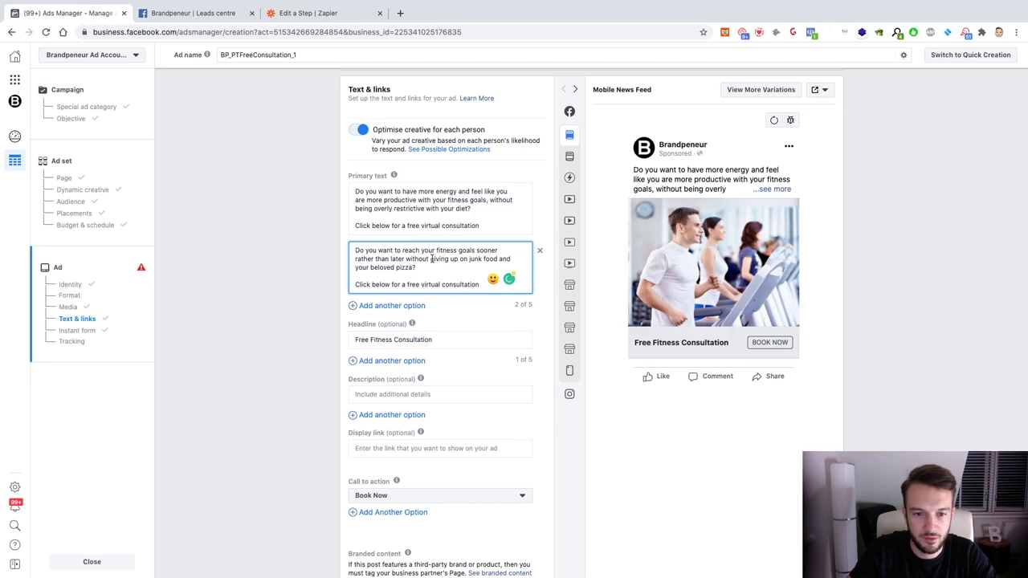
left_click_drag(430, 258, 511, 258)
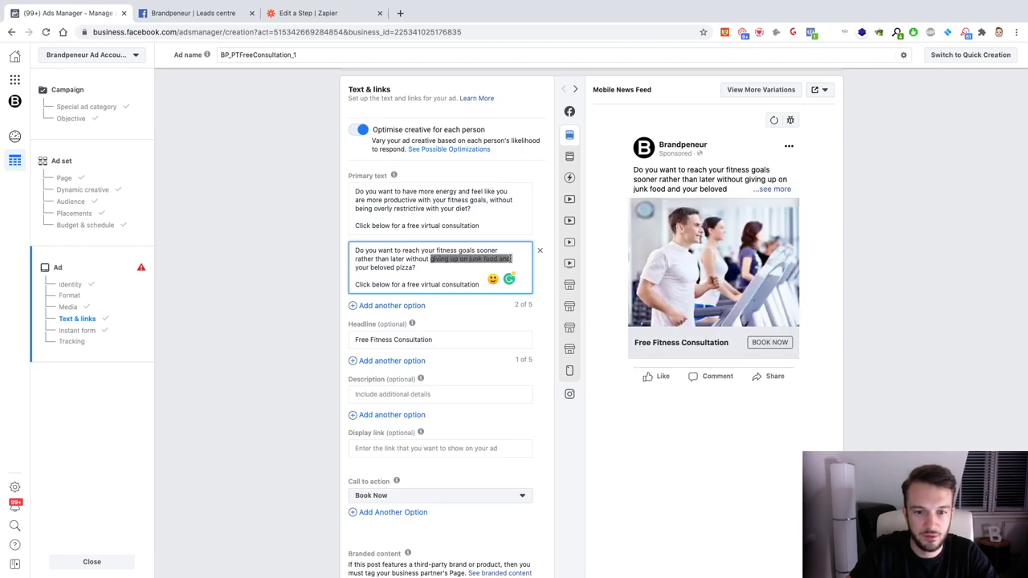
type("saying goodbye to")
left_click(481, 315)
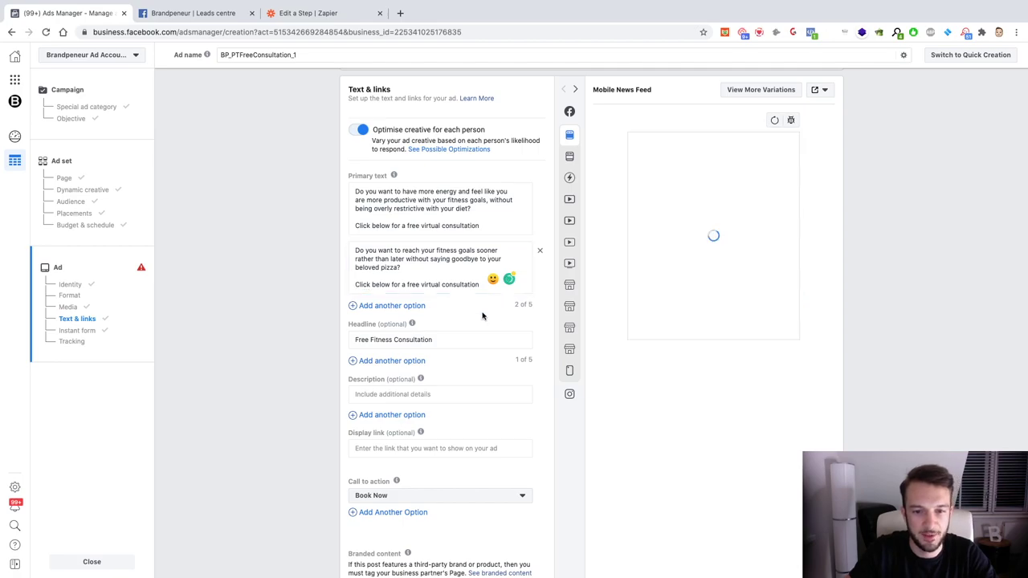
scroll(487, 477, "down", 15)
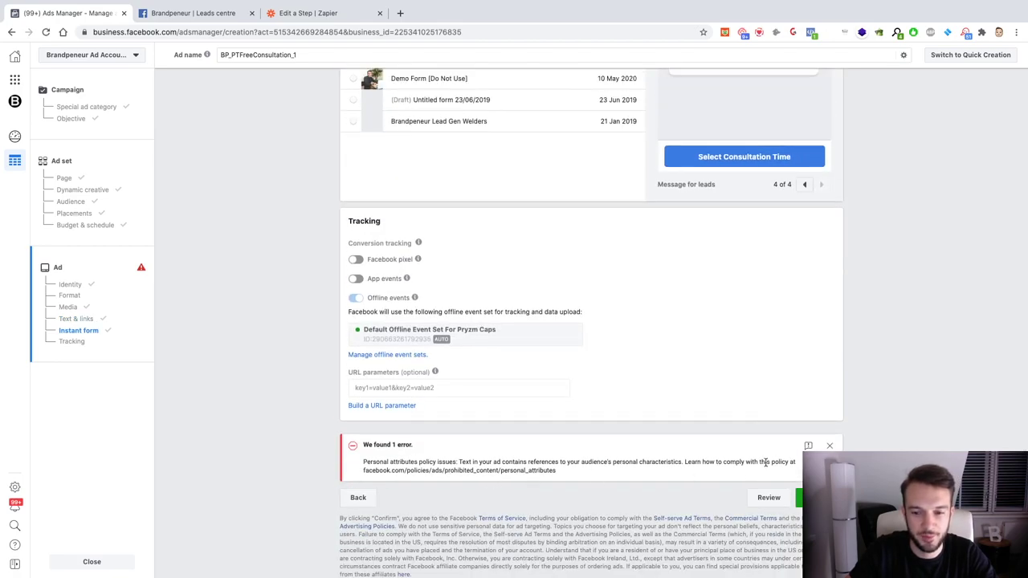
Step: Close the 'We found 1 error' banner and return to the primary texts
left_click(831, 446)
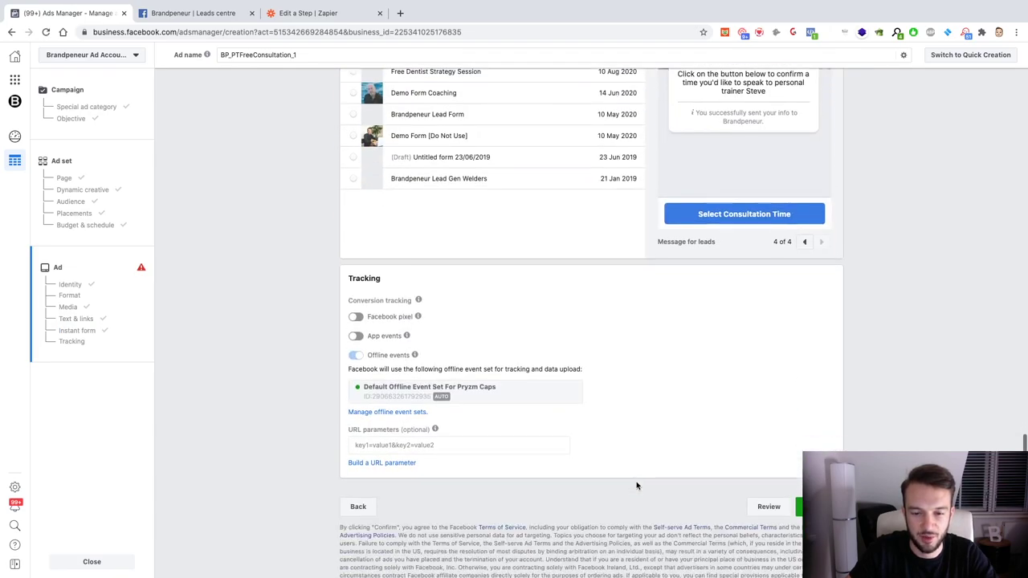
scroll(637, 485, "up", 15)
scroll(636, 485, "down", 15)
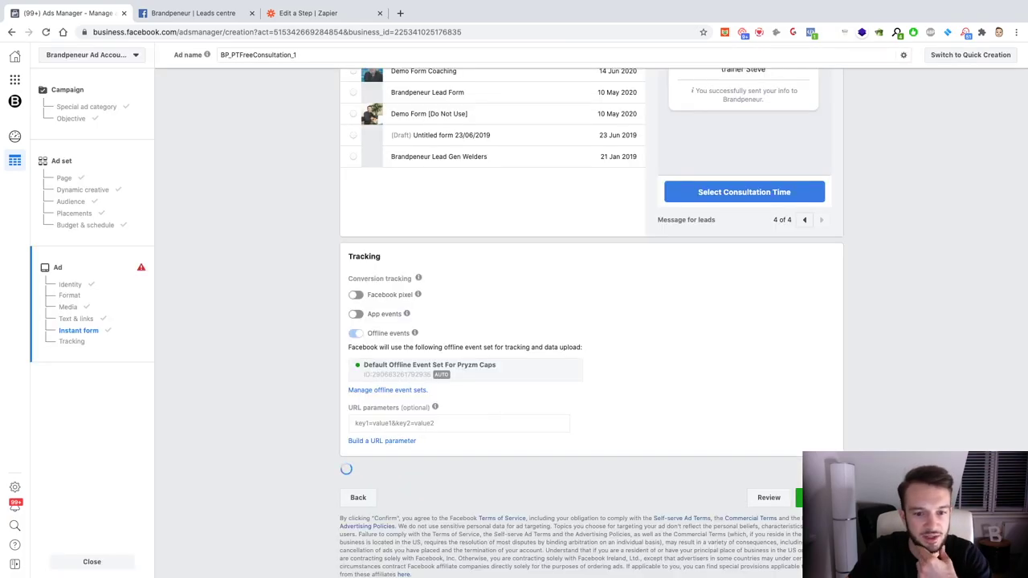
scroll(643, 501, "up", 5)
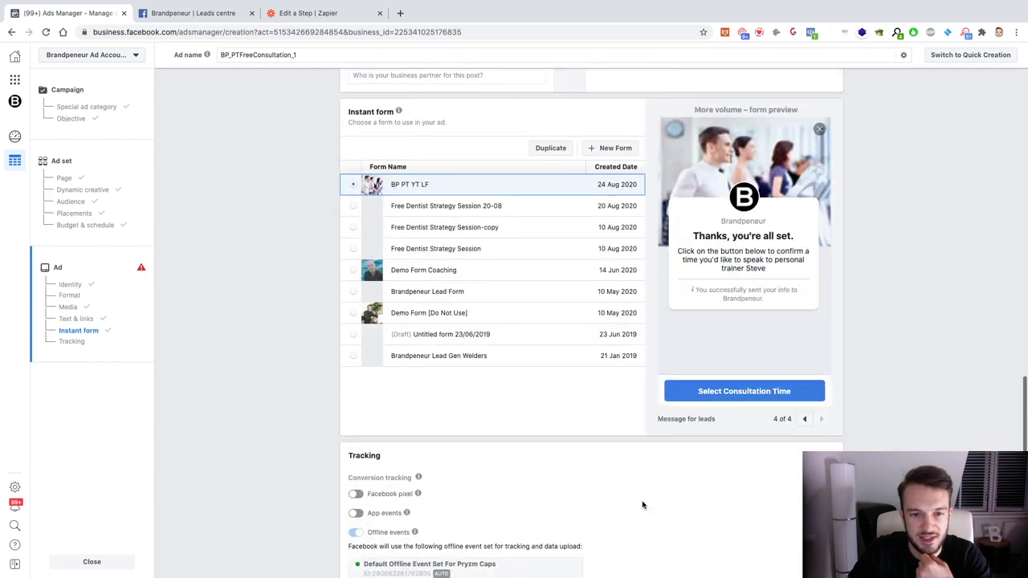
scroll(639, 502, "up", 4)
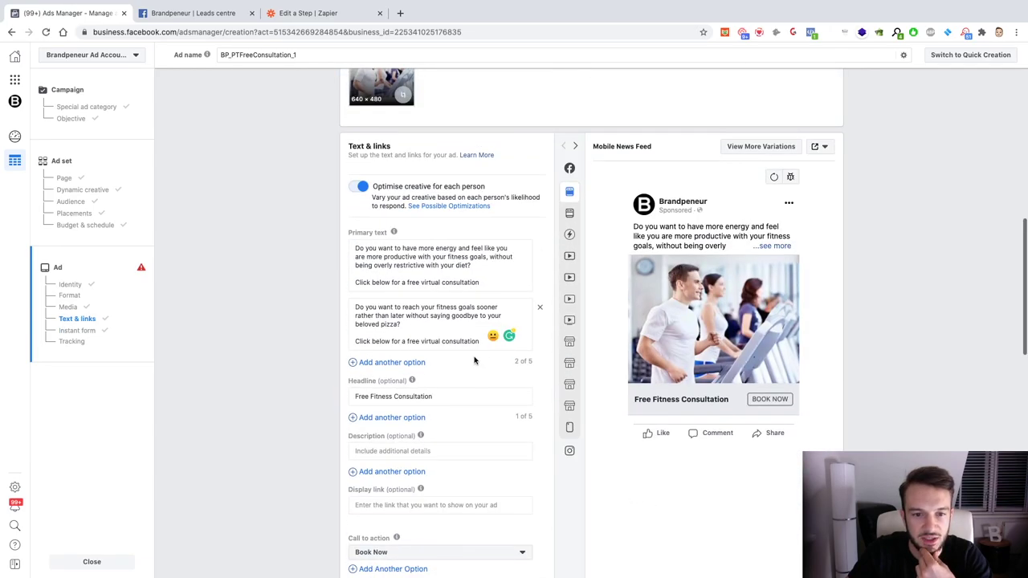
Step: Change both primary texts to open with 'Want to' instead of 'Do you want to'
left_click_drag(354, 248, 432, 249)
left_click(398, 257)
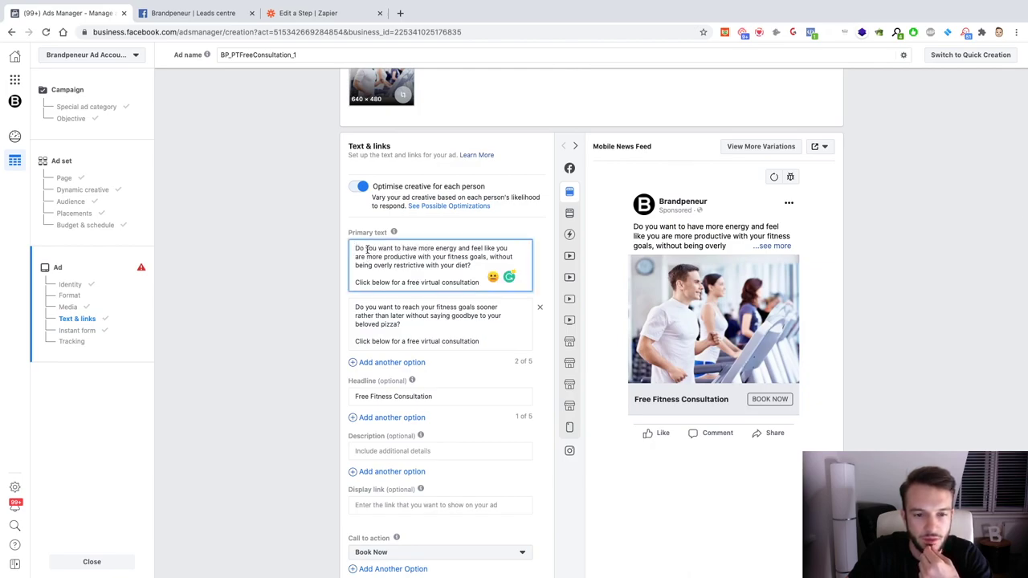
left_click_drag(386, 249, 354, 248)
type("W")
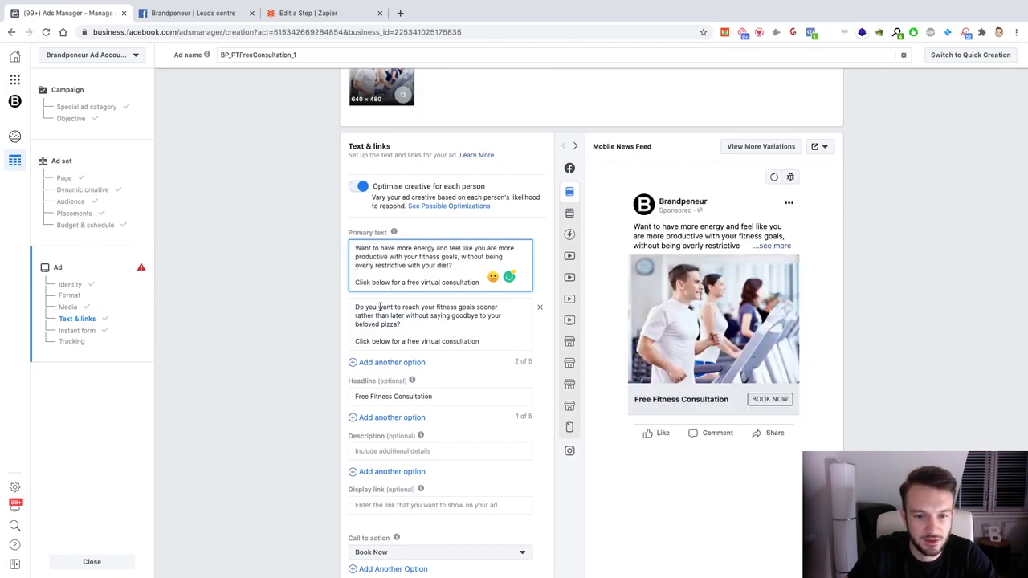
left_click_drag(378, 307, 344, 305)
type("W")
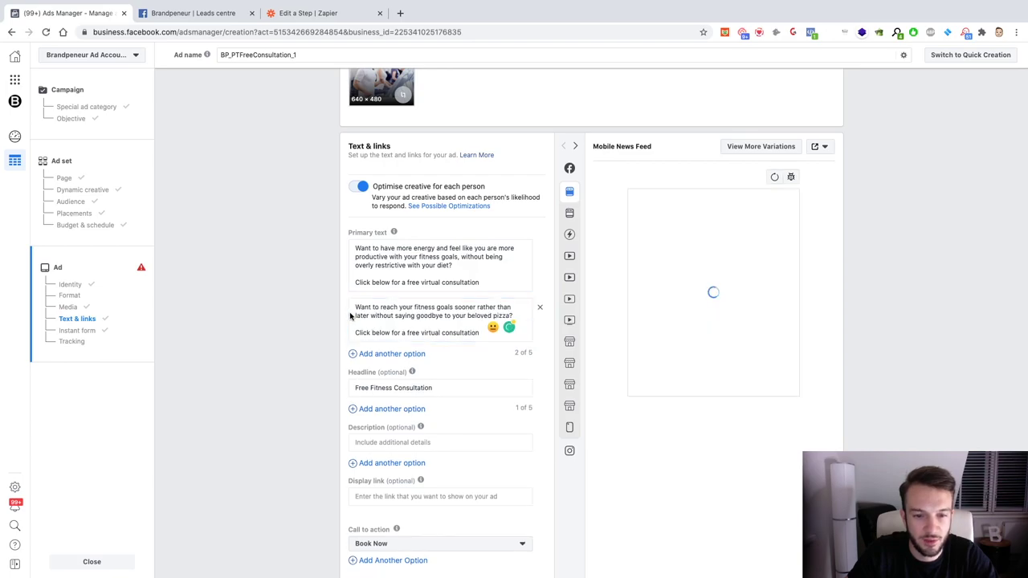
Step: Dismiss the policy error banner and confirm the ad for publishing
scroll(481, 345, "down", 15)
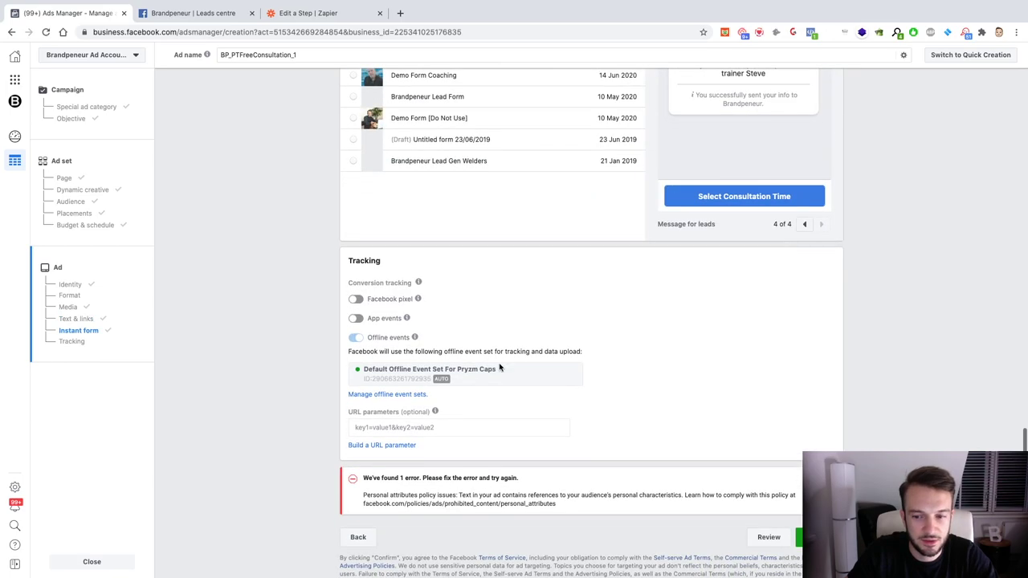
scroll(723, 418, "down", 1)
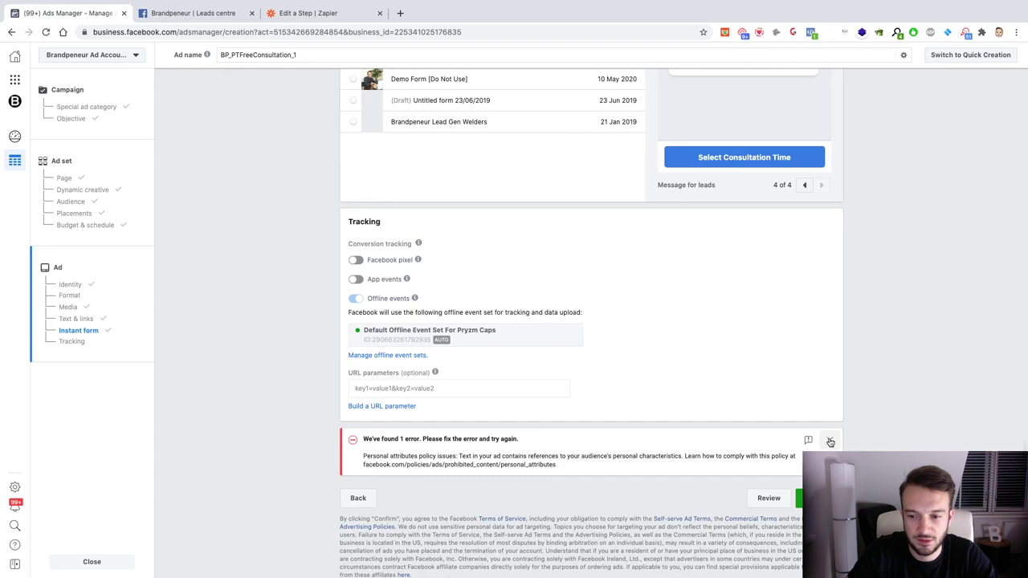
left_click(831, 442)
left_click(813, 498)
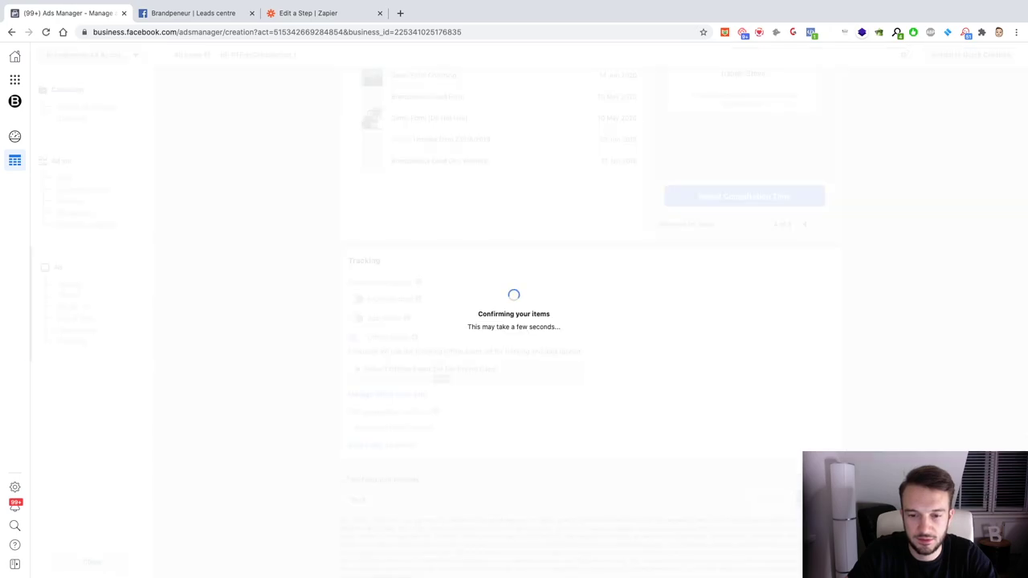
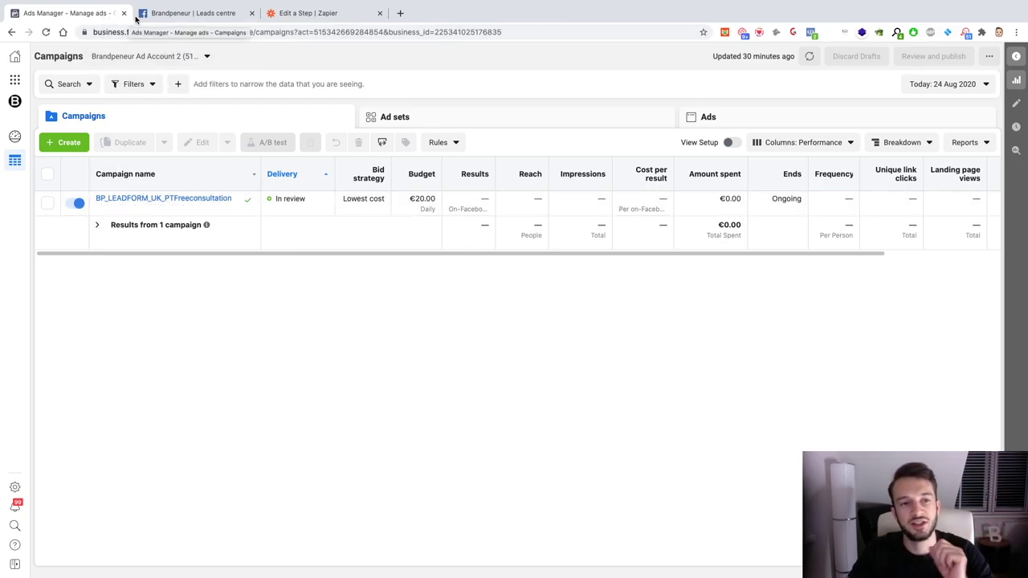
Step: Switch to the Brandpeneur Leads Centre tab and scroll through the 22 collected leads
left_click(183, 16)
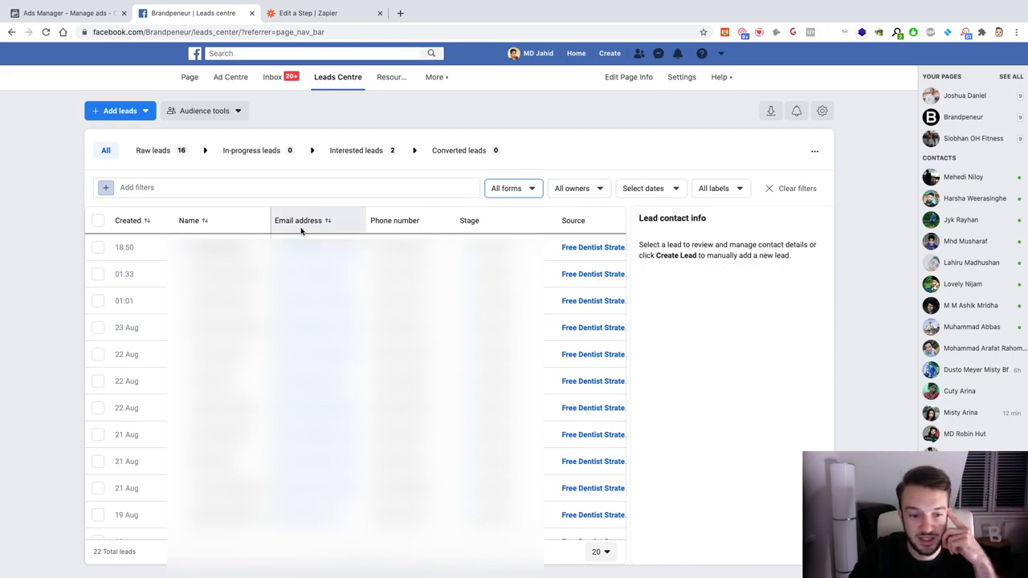
scroll(305, 233, "down", 1)
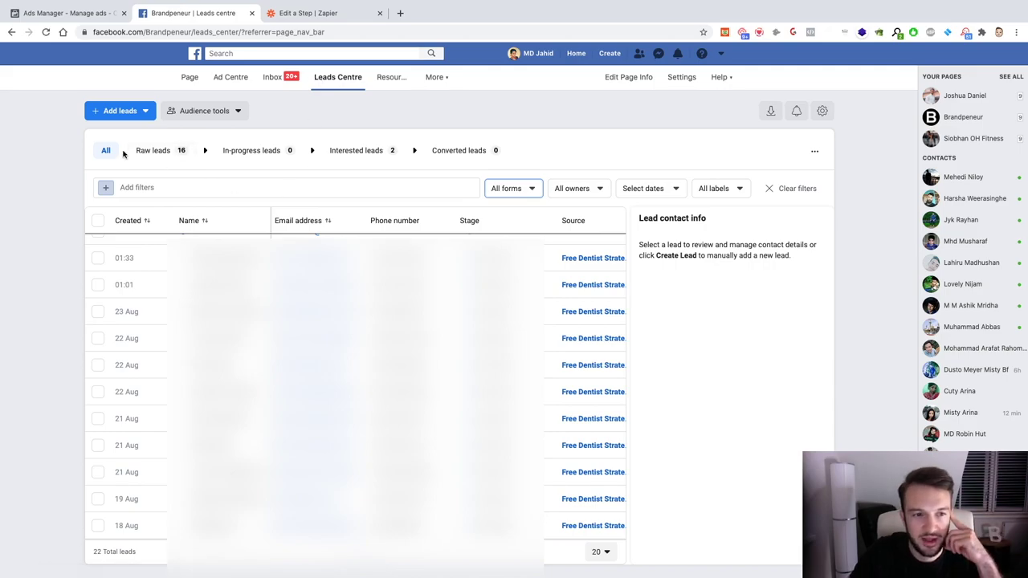
Step: Filter the Leads Centre to in-progress leads and browse the All forms filter list
left_click(186, 152)
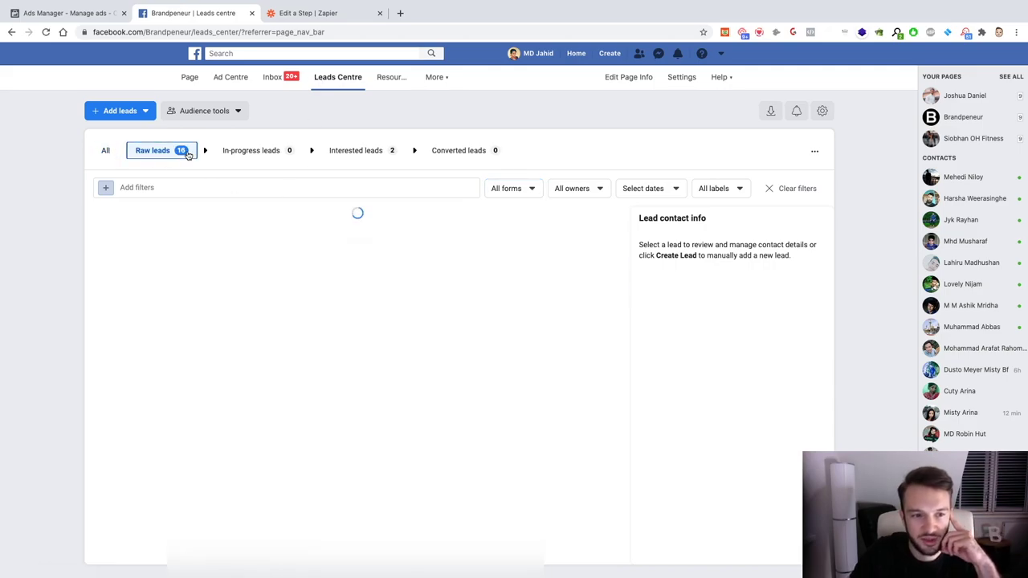
left_click(237, 153)
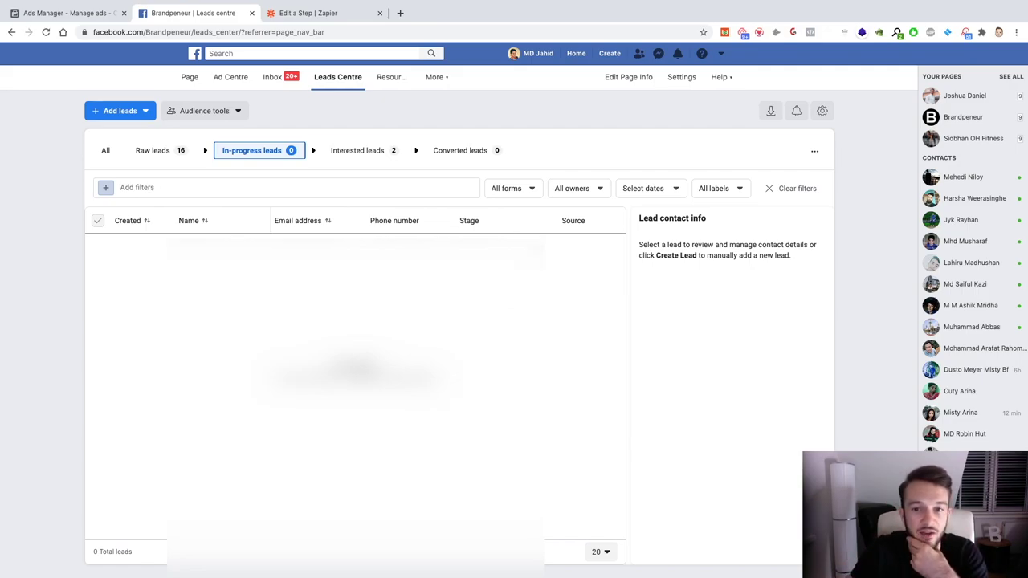
left_click(528, 191)
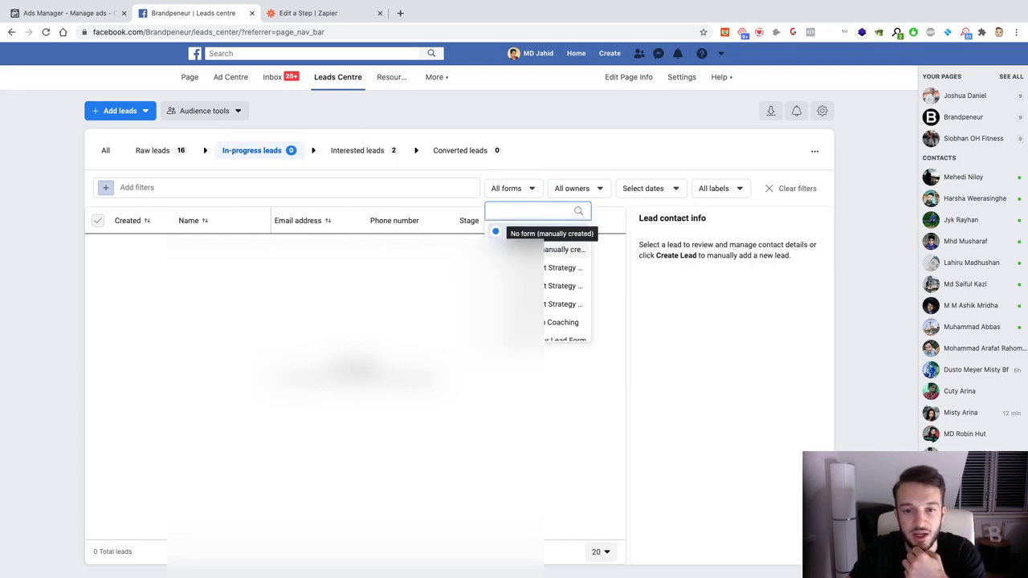
scroll(554, 281, "down", 2)
scroll(554, 281, "up", 2)
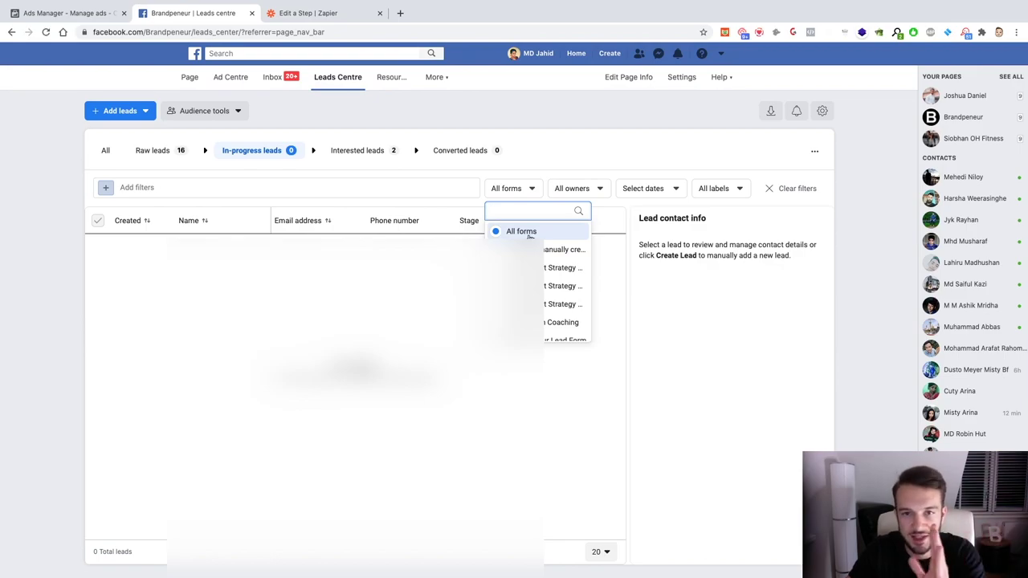
key("Escape")
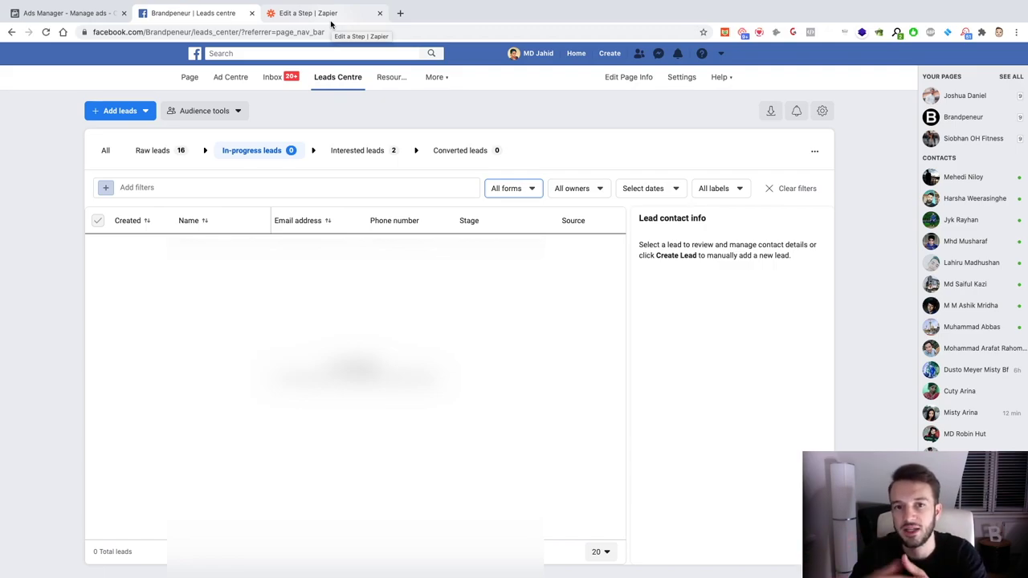
Step: Return to the Zapier zap and rename it 'BP YT T'
left_click(330, 14)
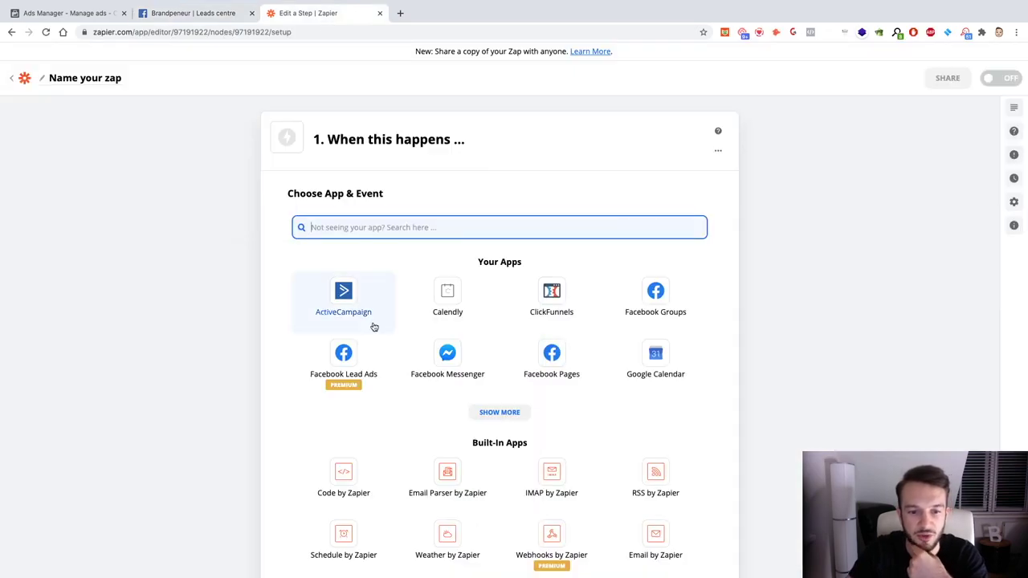
left_click(45, 77)
type("BP YT T")
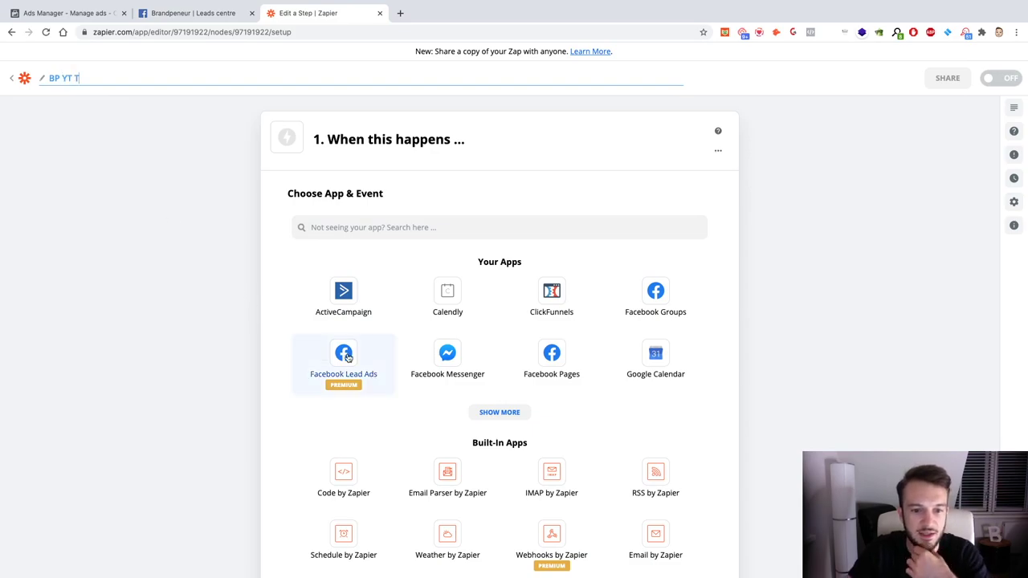
Step: Set the trigger to Facebook Lead Ads New Lead using the connected Facebook account
left_click(352, 363)
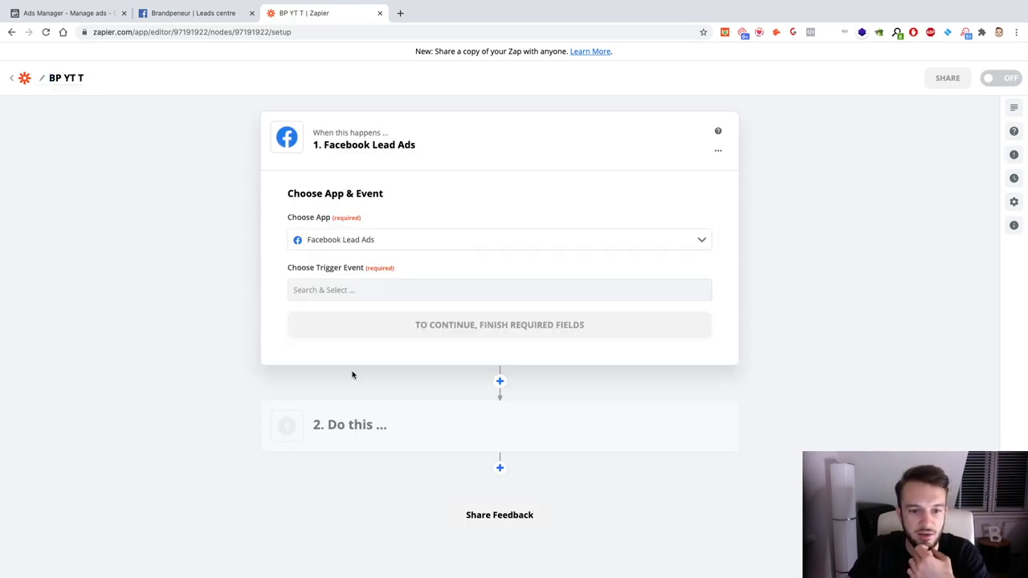
left_click(361, 293)
left_click(361, 292)
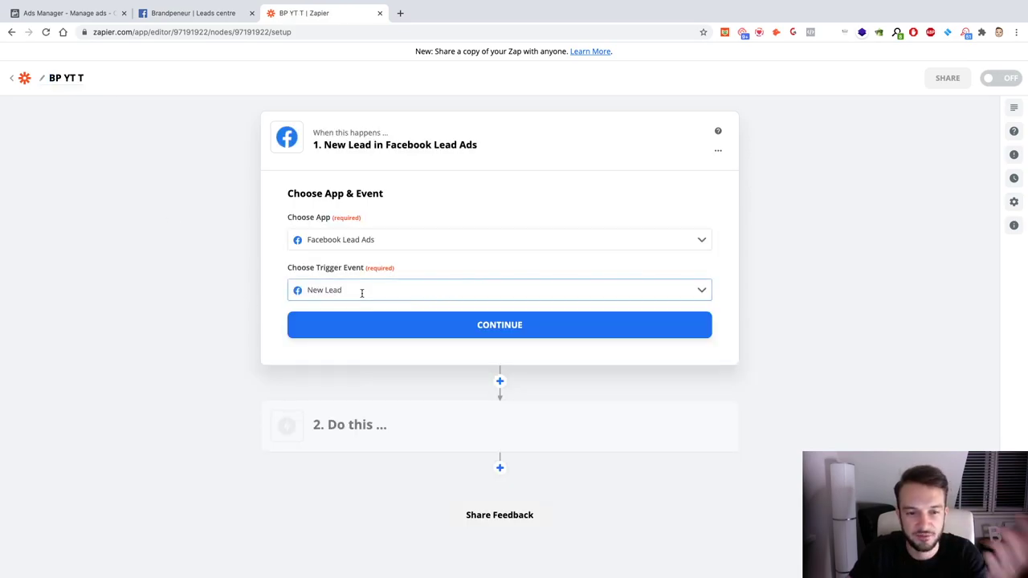
left_click(375, 326)
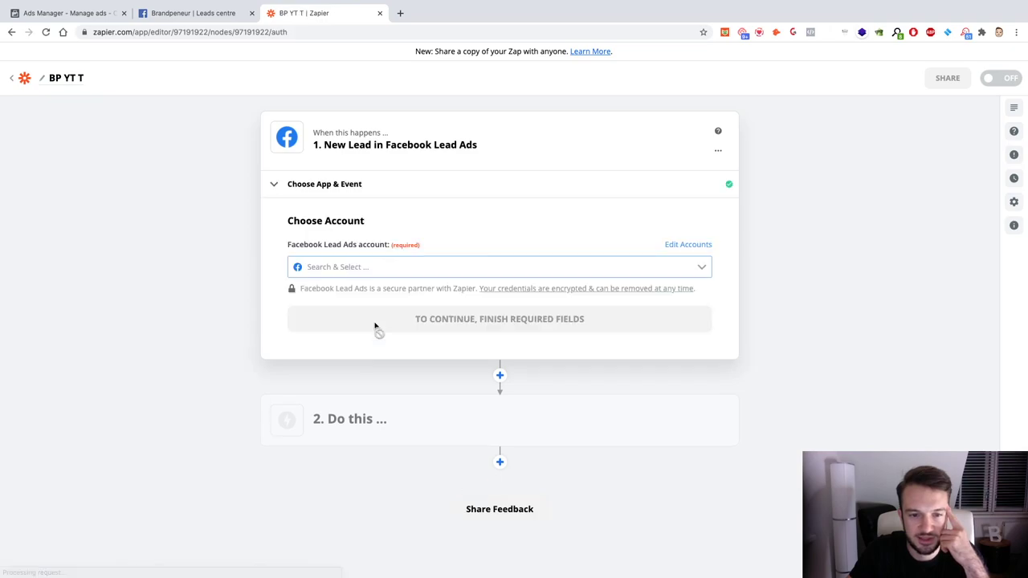
left_click(363, 266)
scroll(418, 322, "down", 5)
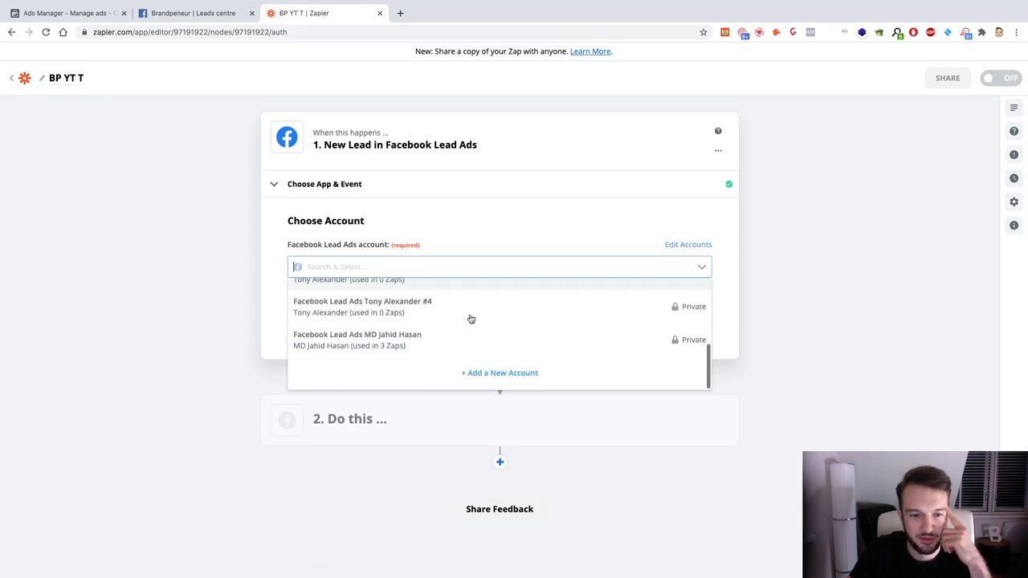
left_click(415, 338)
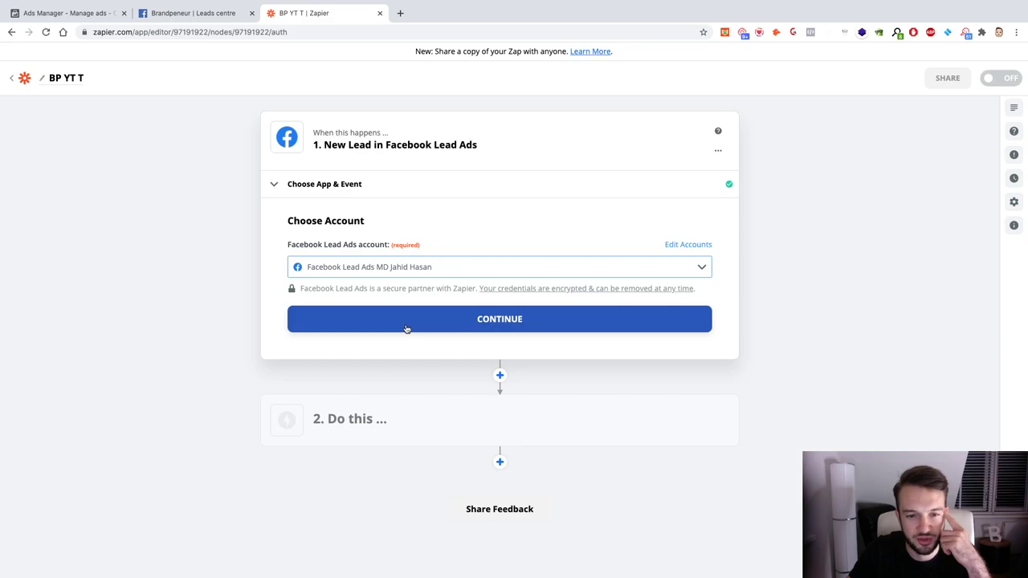
left_click(407, 329)
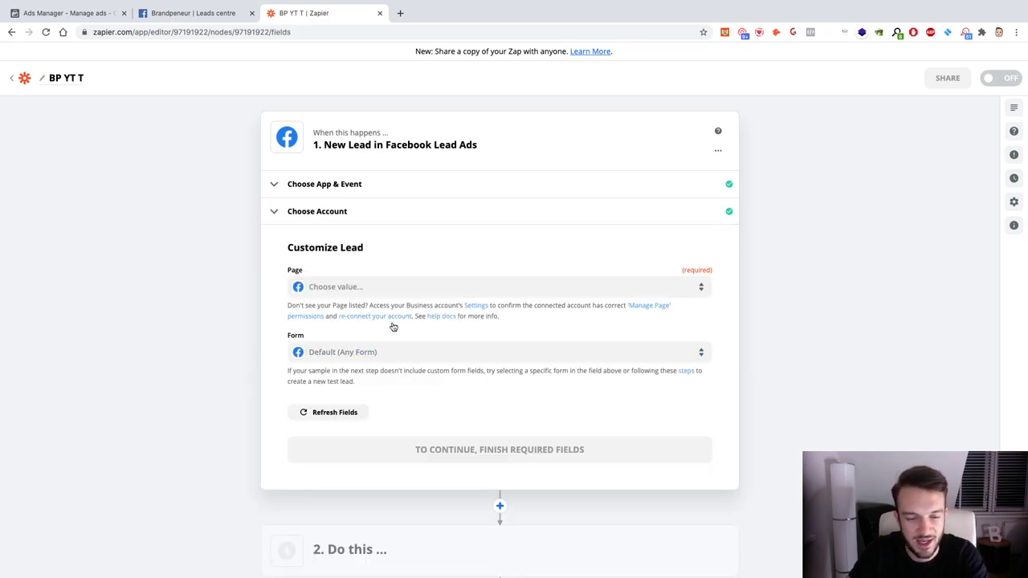
Step: Set the trigger's Page to Brandpeneur and Form to BP PT YT LF, then continue to testing
left_click(374, 289)
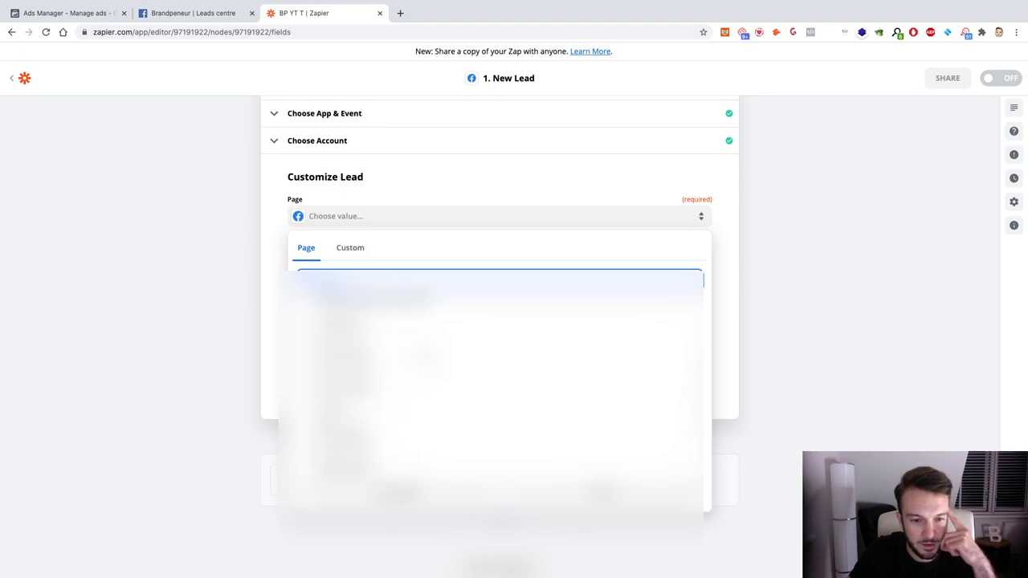
left_click(345, 283)
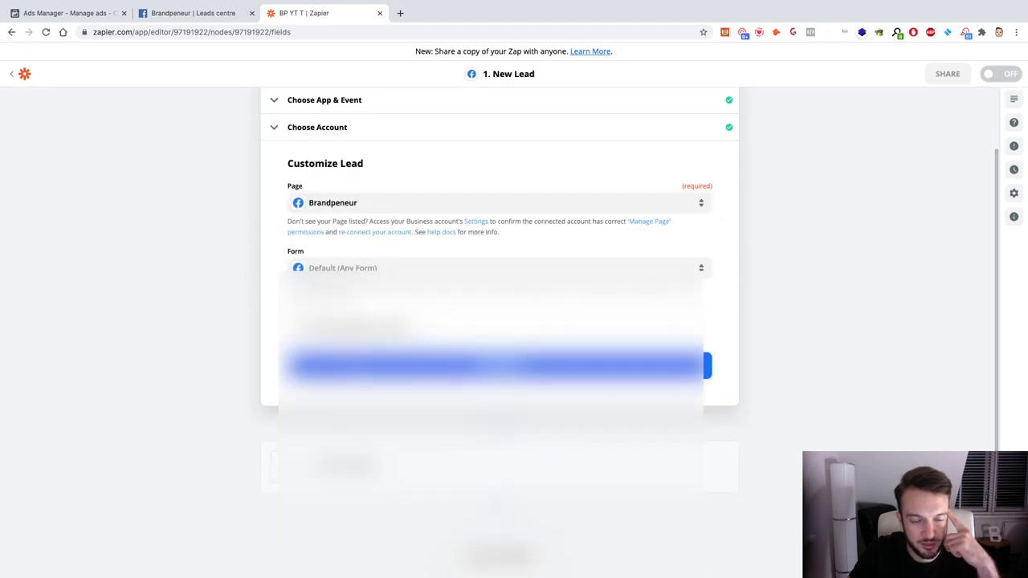
left_click(376, 276)
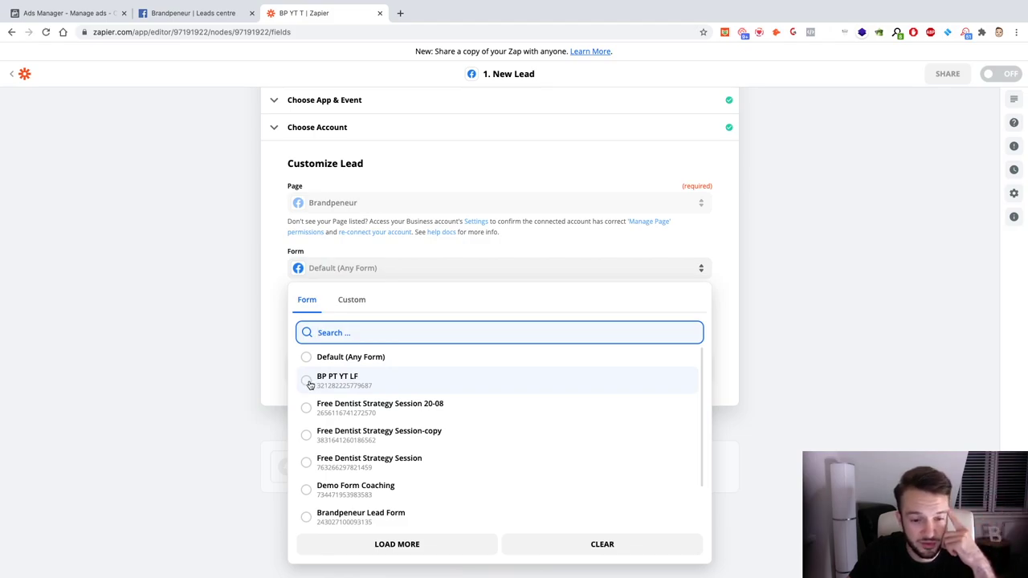
left_click(313, 384)
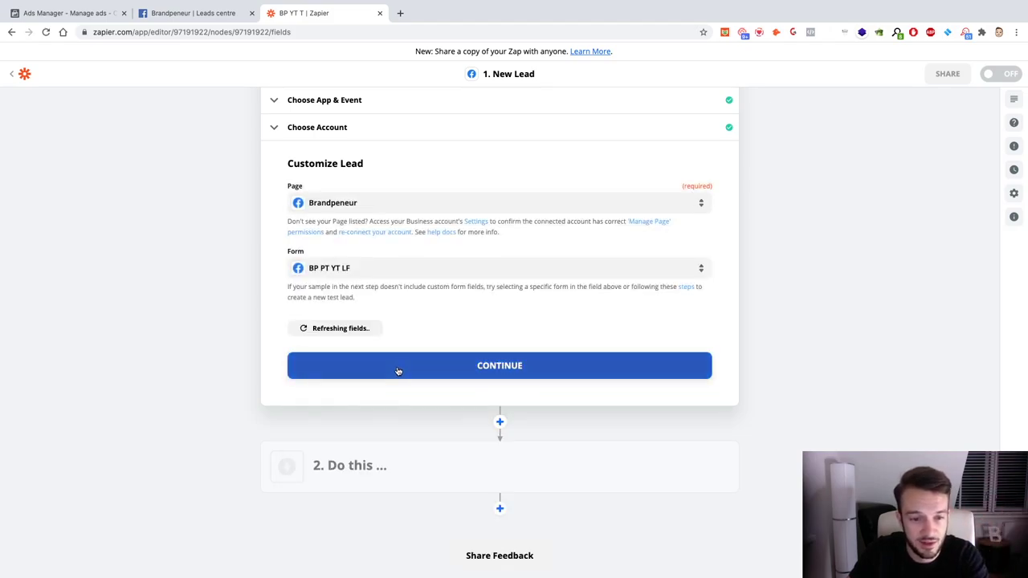
left_click(493, 359)
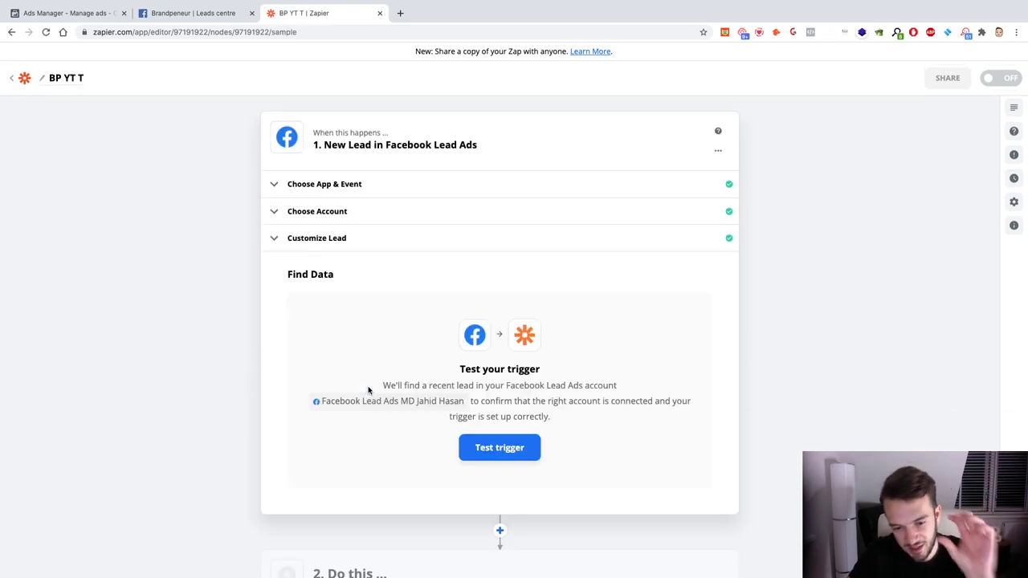
scroll(369, 390, "down", 3)
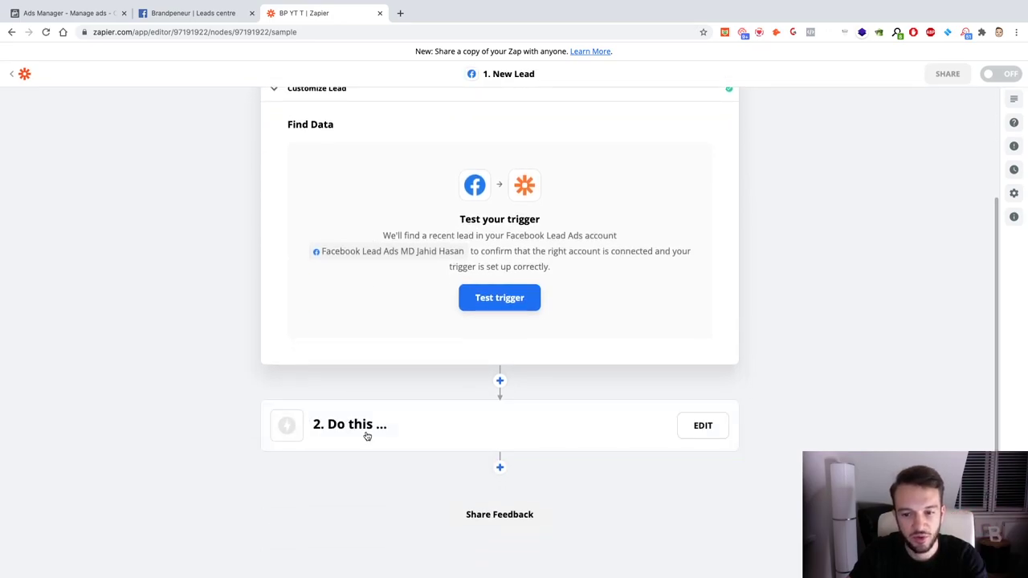
Step: Add a Gmail action step with the Send Email event
left_click(366, 434)
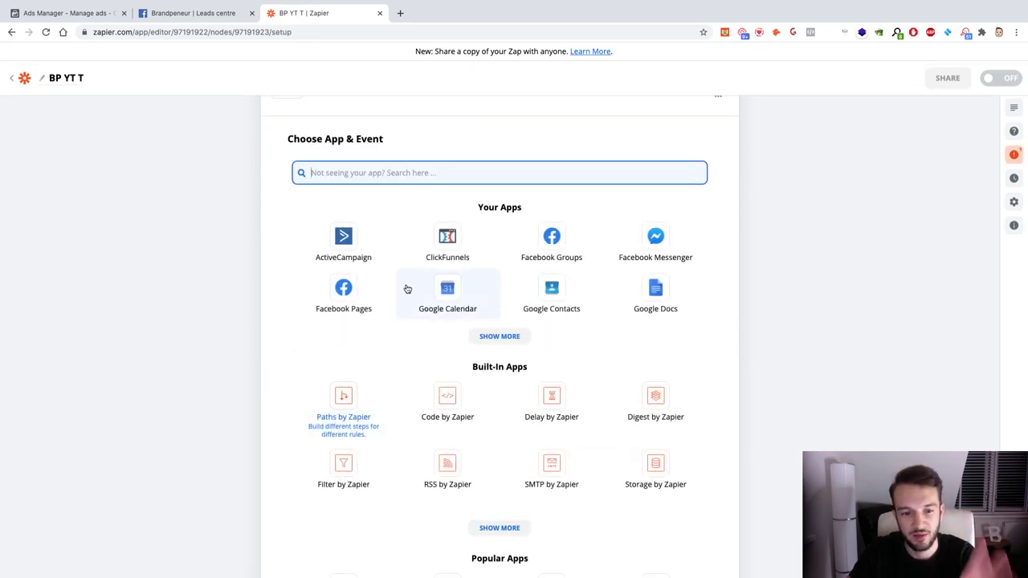
type("Gmail")
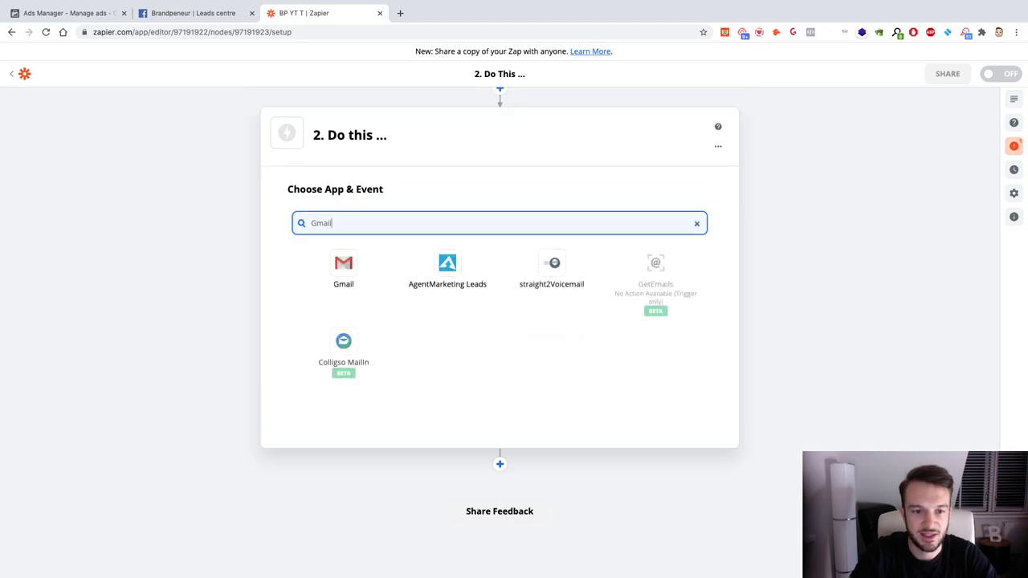
left_click(346, 275)
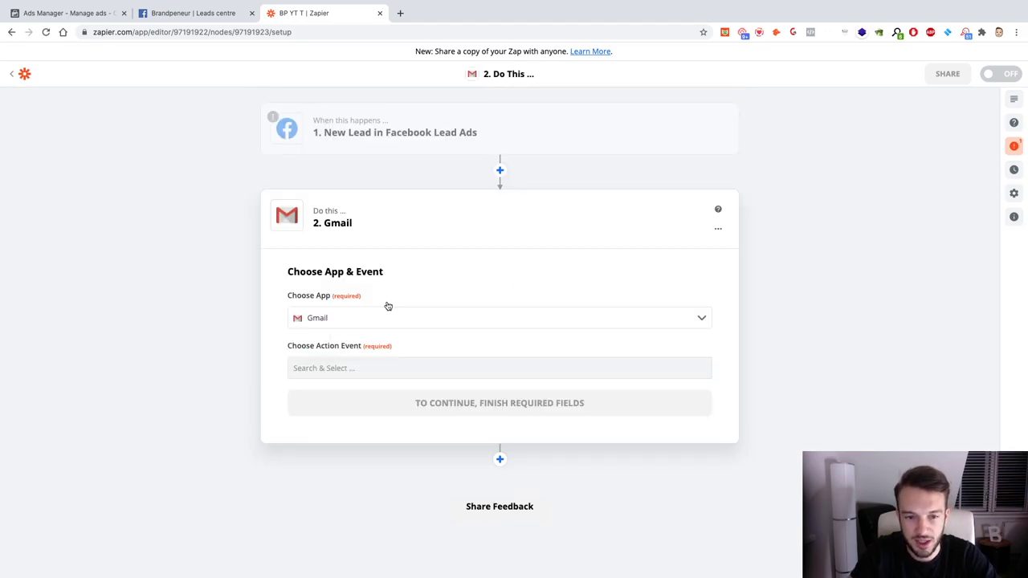
left_click(358, 358)
left_click(380, 426)
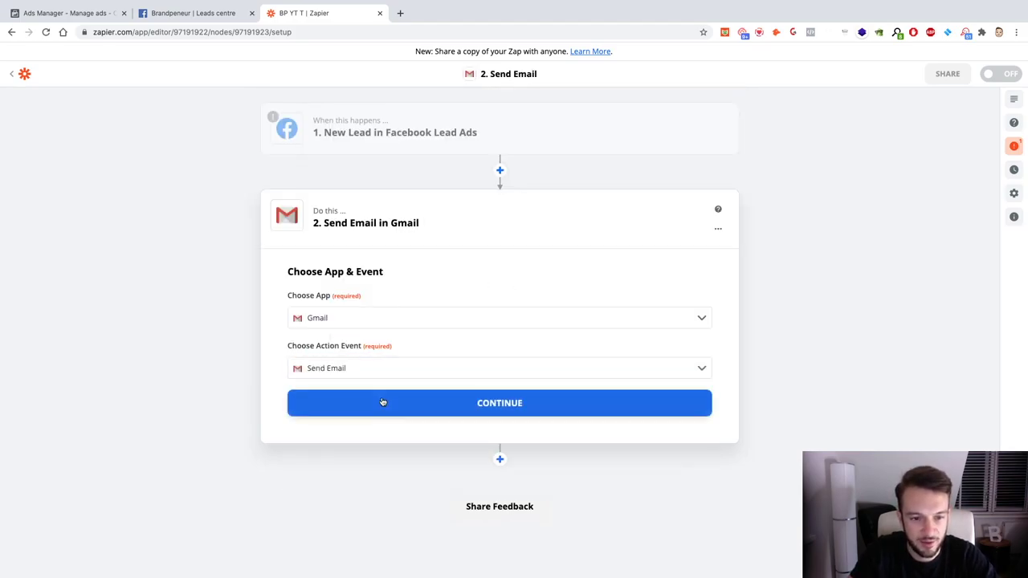
Step: Select the connected Gmail account and continue to the email fields
left_click(382, 402)
left_click(382, 352)
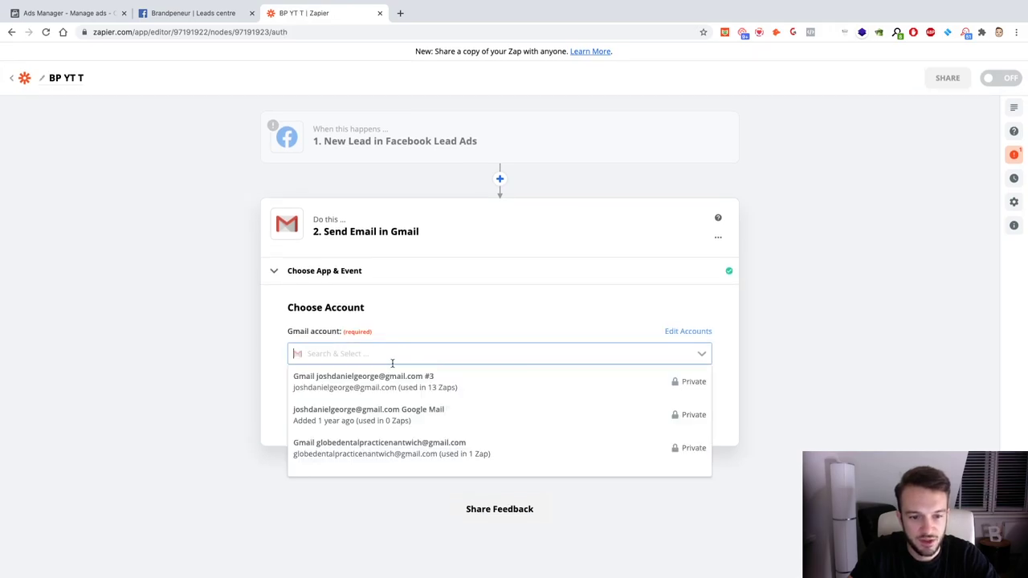
left_click(425, 393)
left_click(425, 409)
Step: Enter the recipient's e-mail address in the To field
scroll(425, 411, "down", 5)
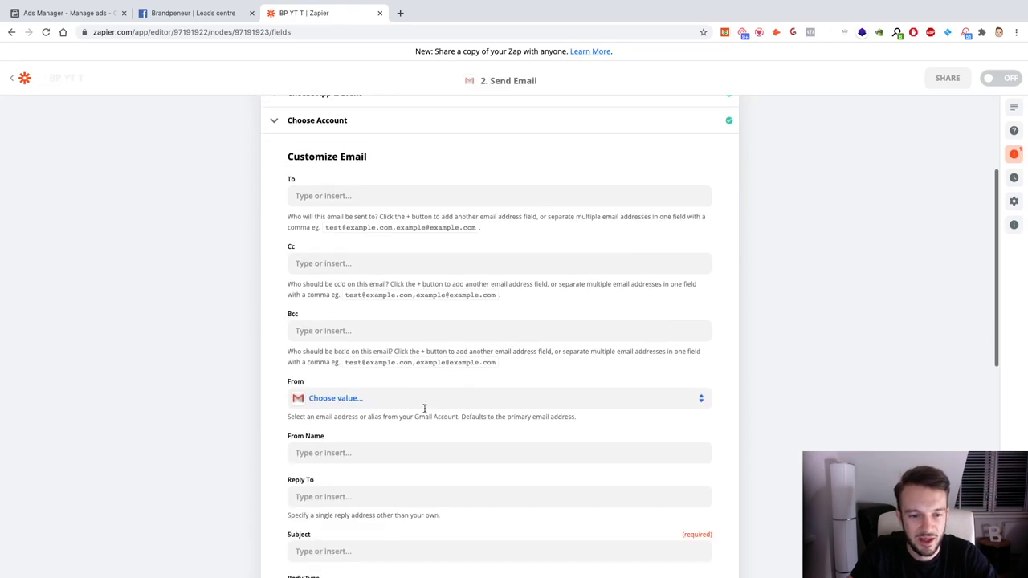
left_click(344, 184)
left_click(248, 218)
left_click(372, 184)
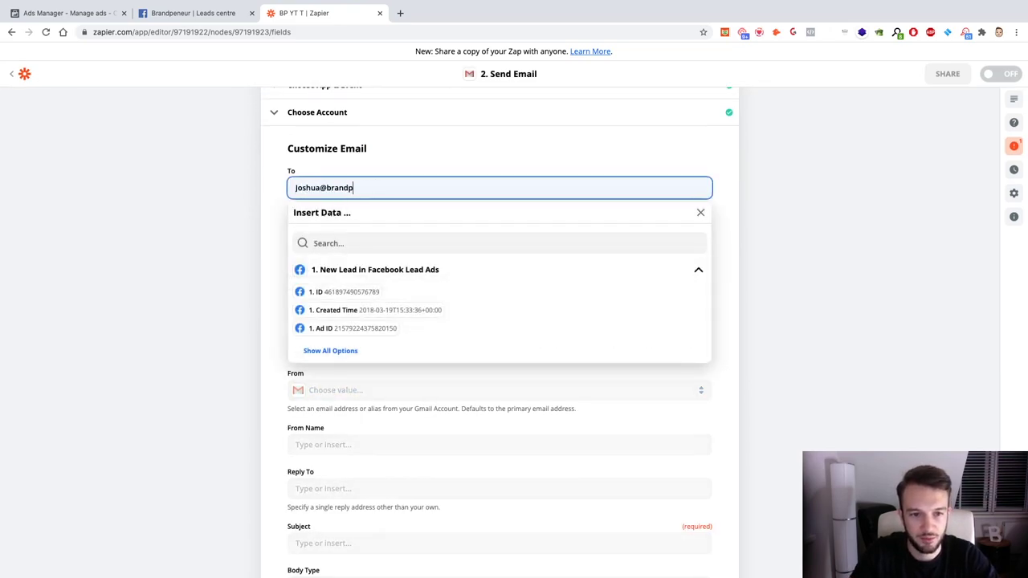
left_click(202, 246)
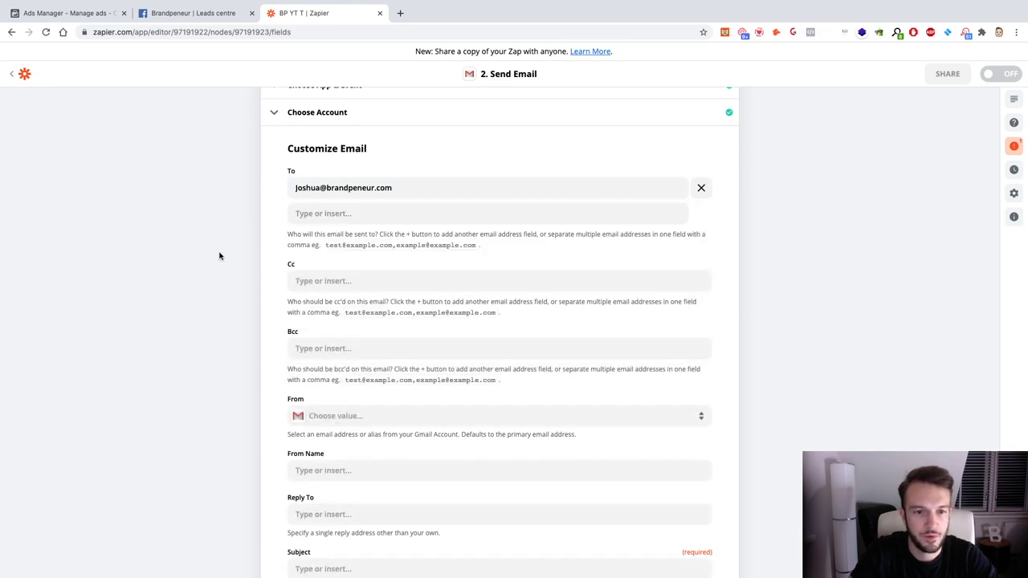
Step: Set the From address to the connected Gmail account and From Name to 'Brandpeneur'
scroll(337, 366, "down", 1)
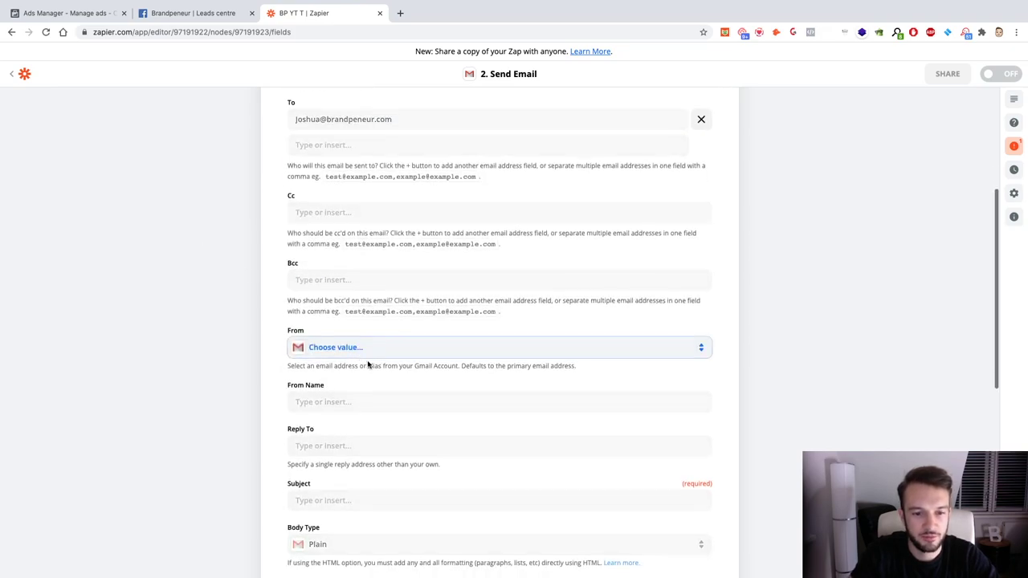
left_click(365, 350)
left_click(339, 448)
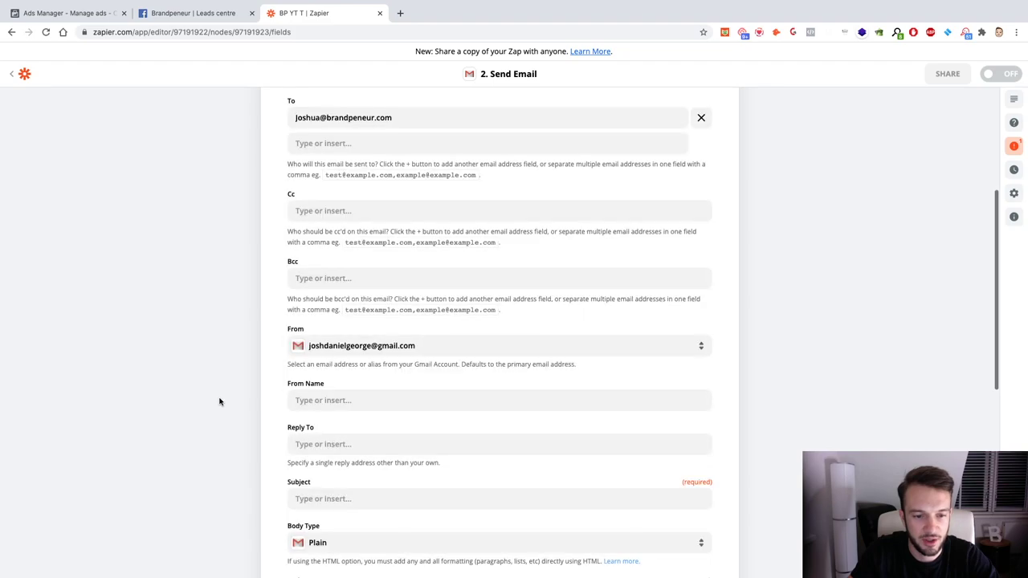
scroll(228, 401, "down", 1)
left_click(401, 330)
type("Br")
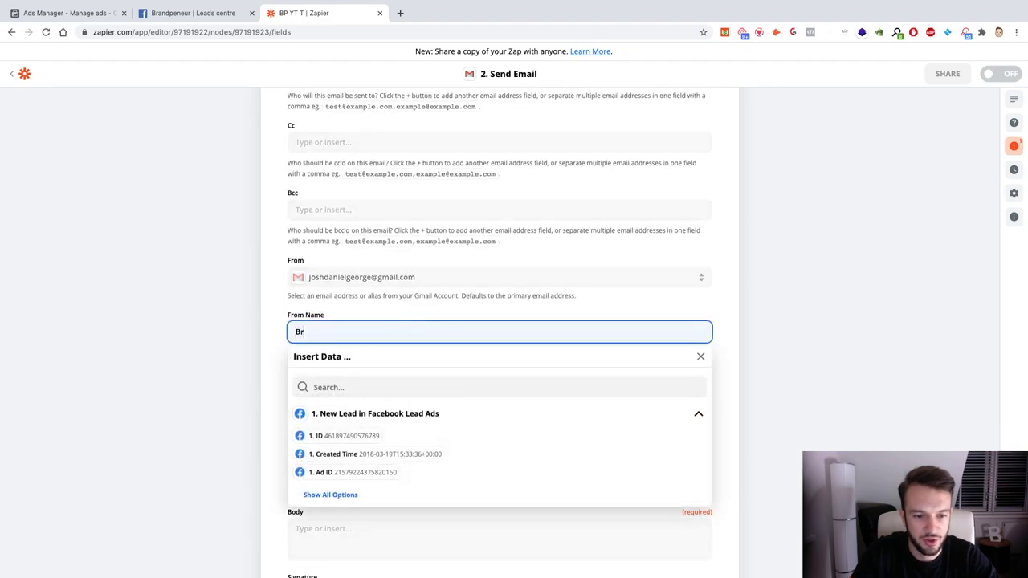
type("andpeneur")
left_click(219, 363)
scroll(227, 374, "down", 2)
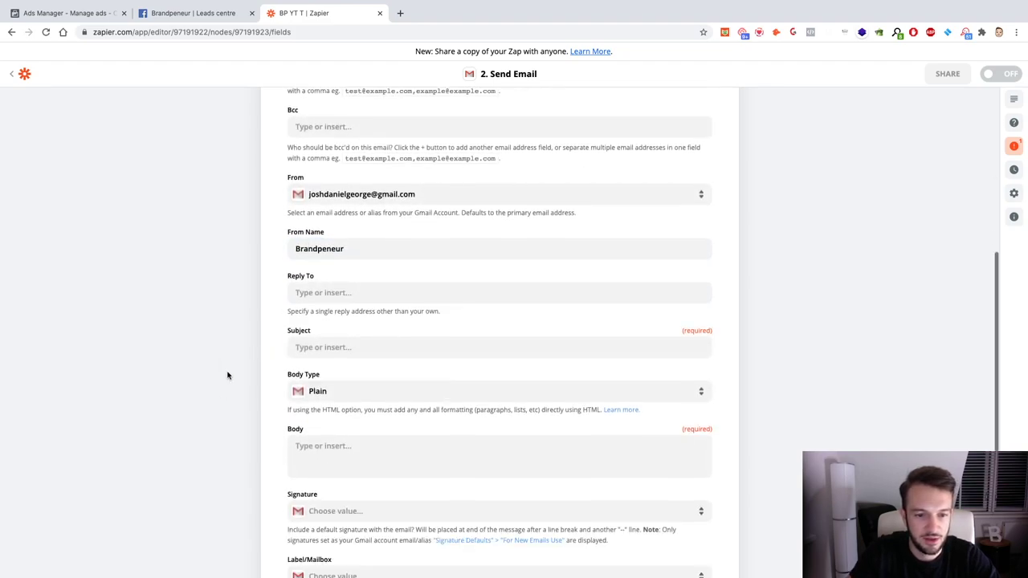
left_click(362, 293)
Step: Type the subject 'New Lead For Your PT Client' followed by the client's name in brackets
type("New")
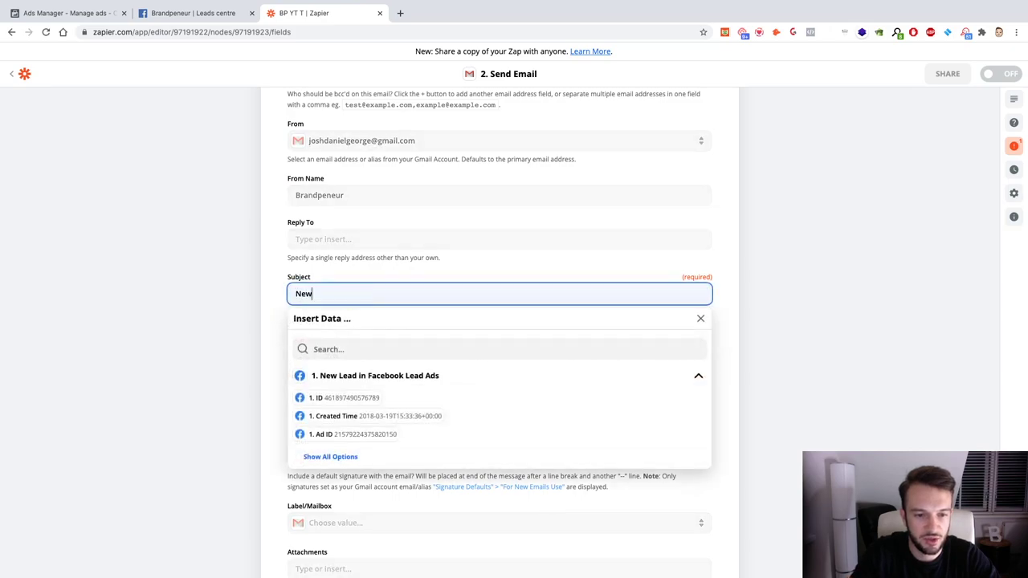
type(" Lead For Your Ag")
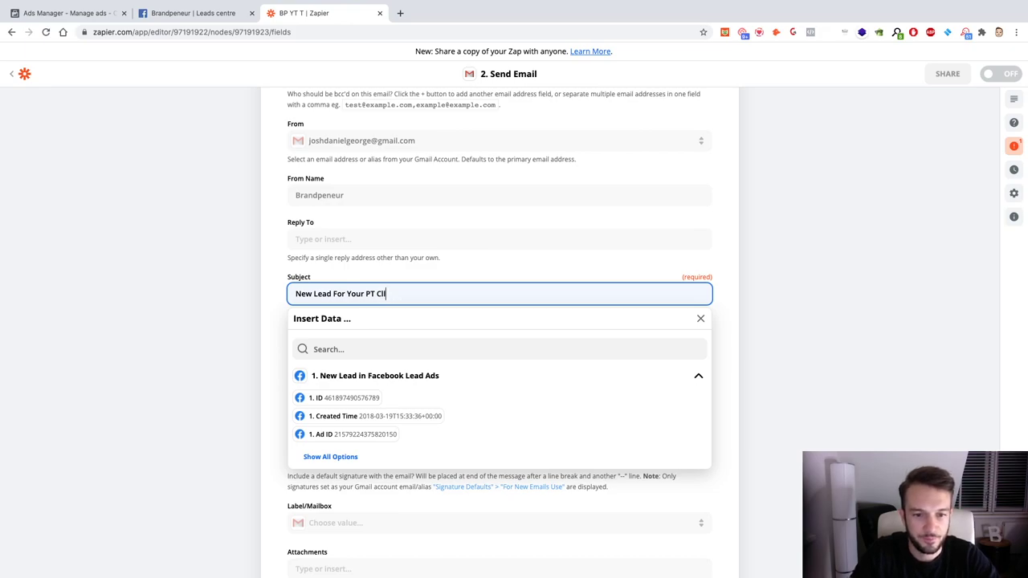
left_click(255, 316)
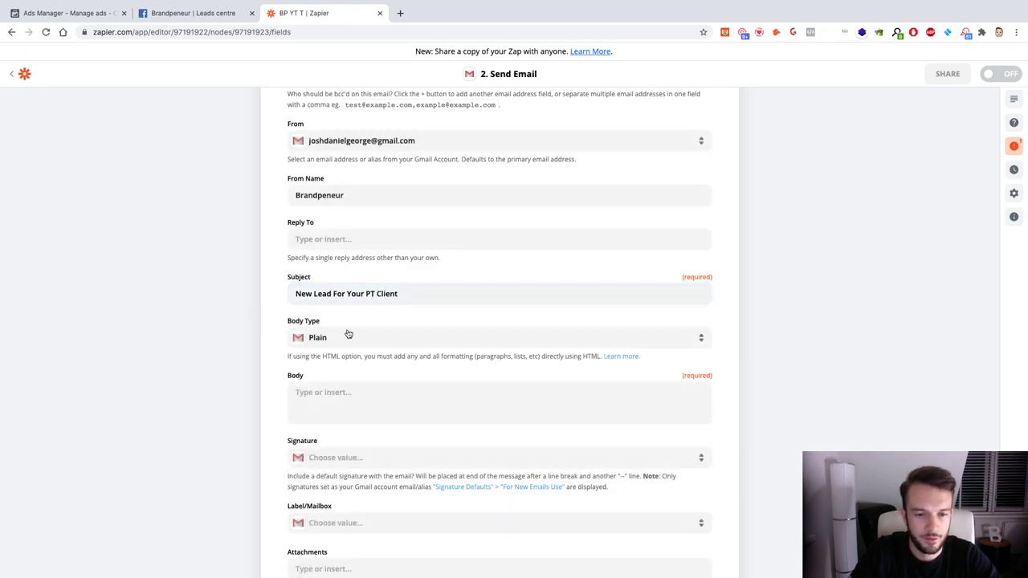
left_click(441, 294)
type("teve)")
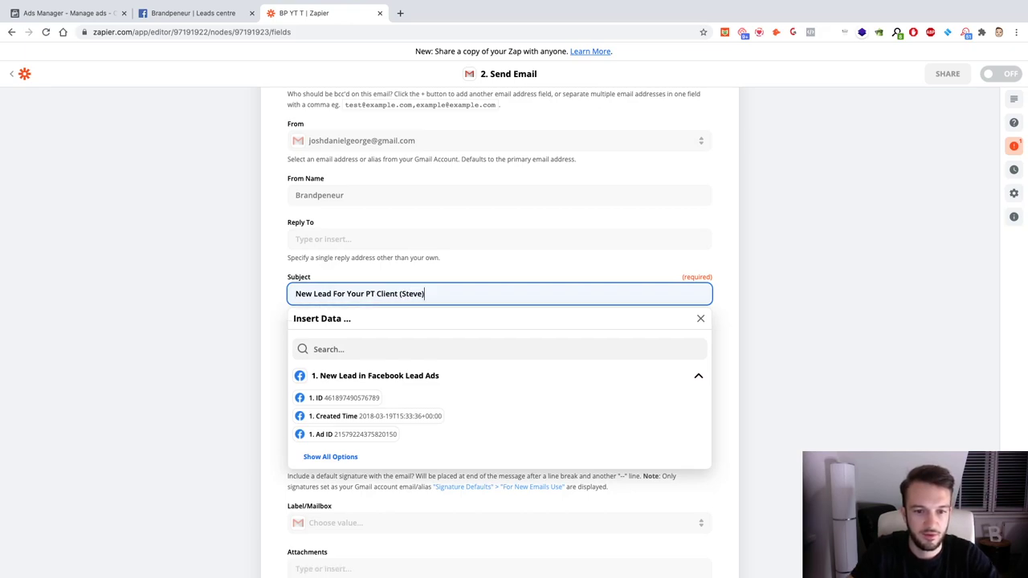
Step: Write the body 'New Lead Has Come In For PT Client' with the client's name, starting 'The lead used the'
left_click(255, 348)
scroll(255, 348, "down", 2)
left_click(353, 286)
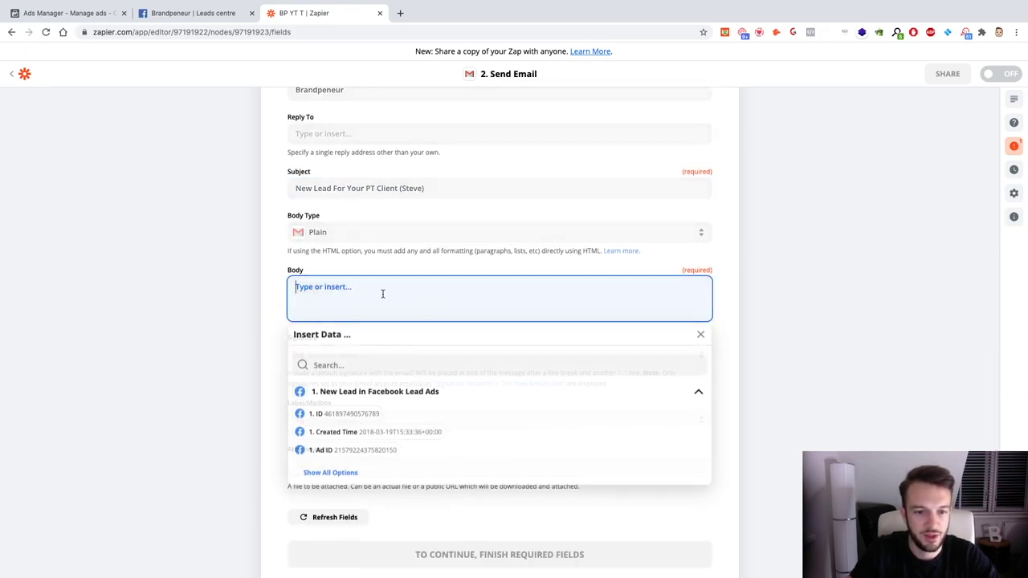
type("New Lead H")
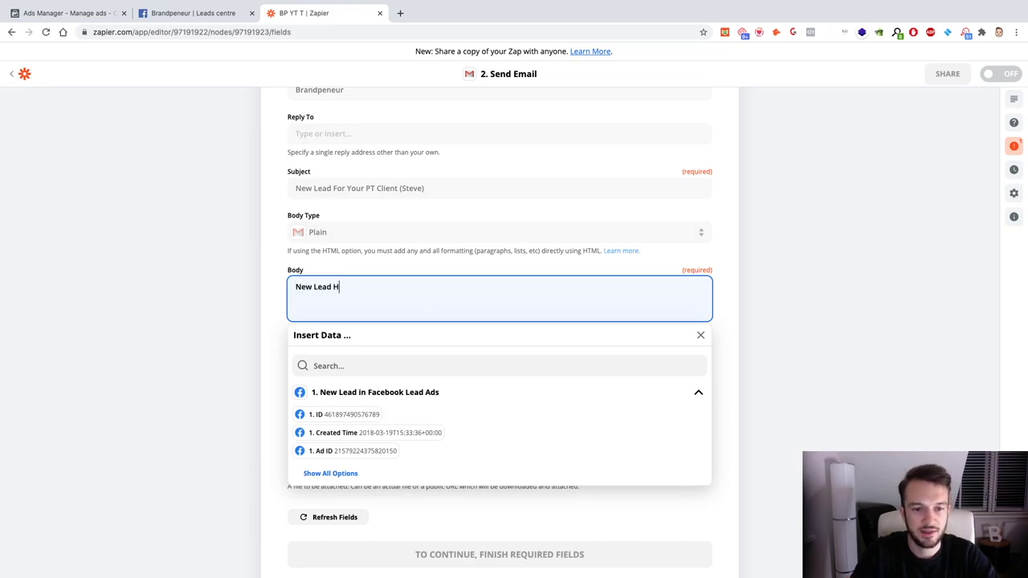
type("as Come IN For")
key("BackSpace")
key("BackSpace")
key("BackSpace")
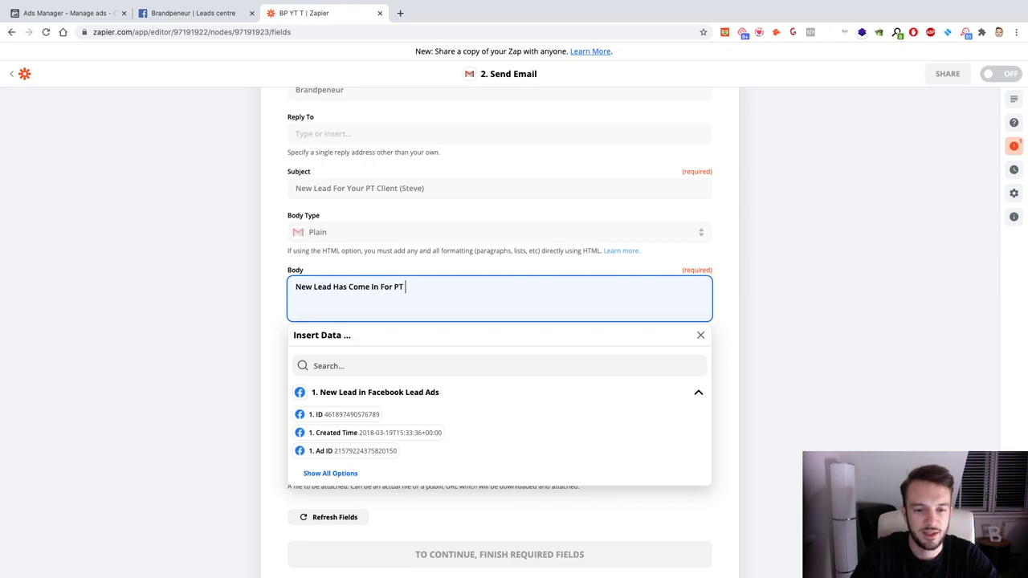
type("For PT Client Steve ")
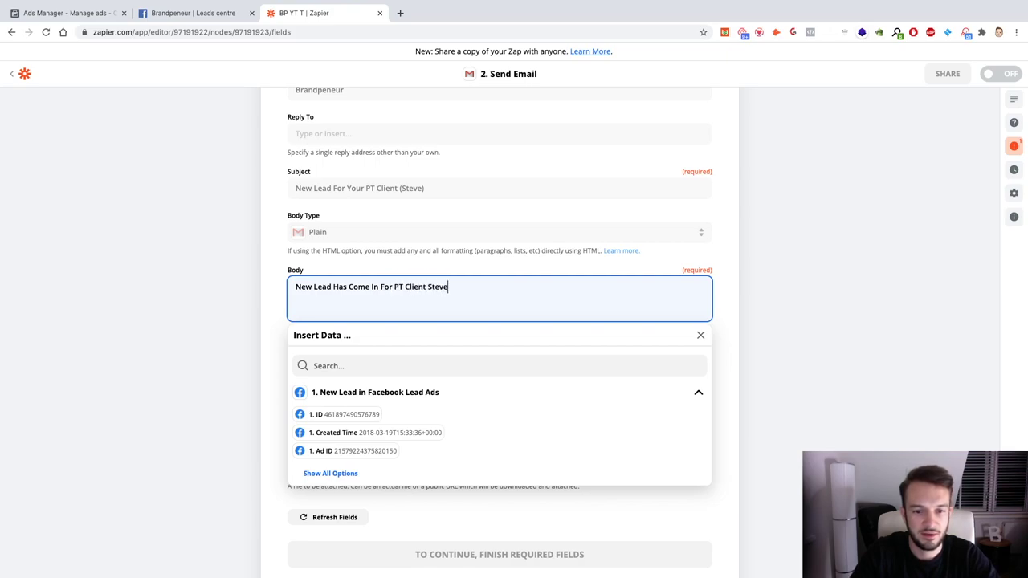
type("The l")
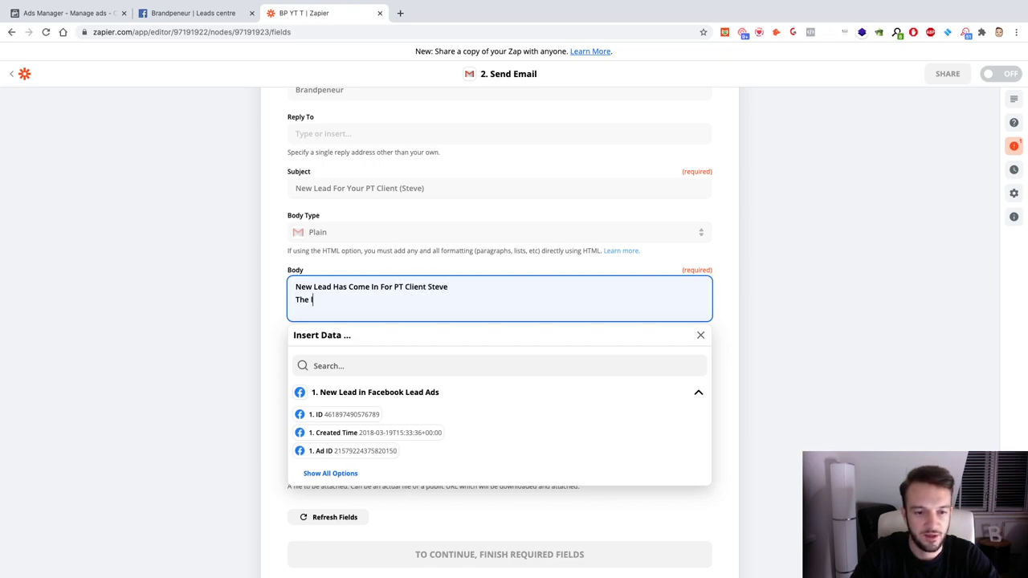
type("ead used the")
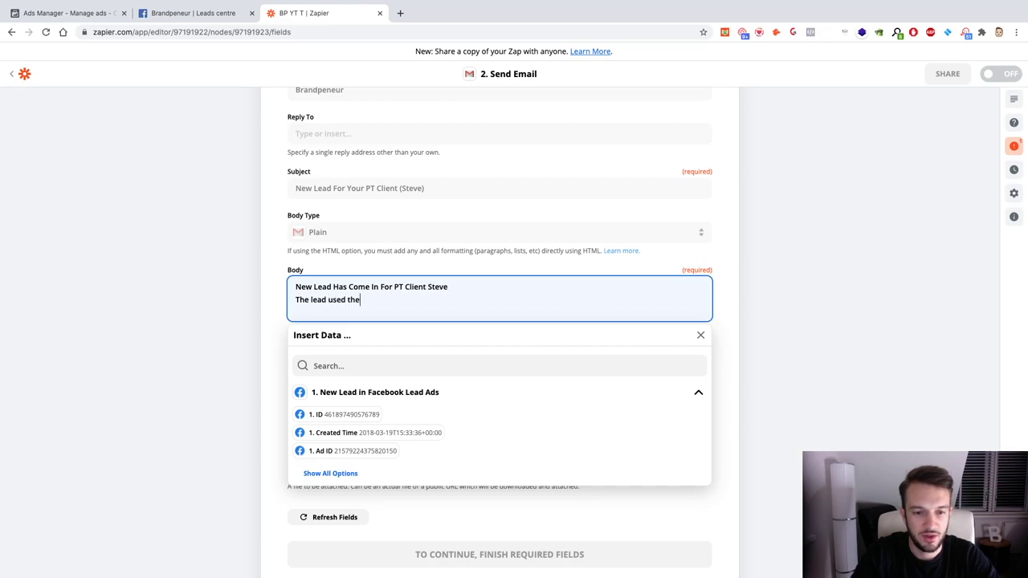
key("BackSpace")
Step: Select the unfinished second body line, close the lead data list, and return to the top
left_click_drag(355, 300, 293, 304)
scroll(343, 480, "down", 3)
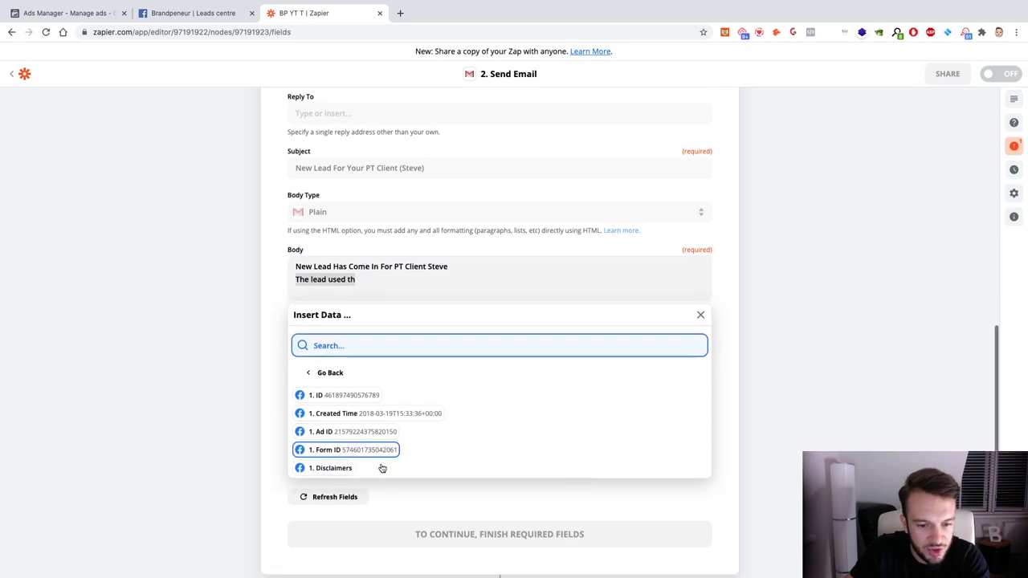
scroll(333, 290, "up", 1)
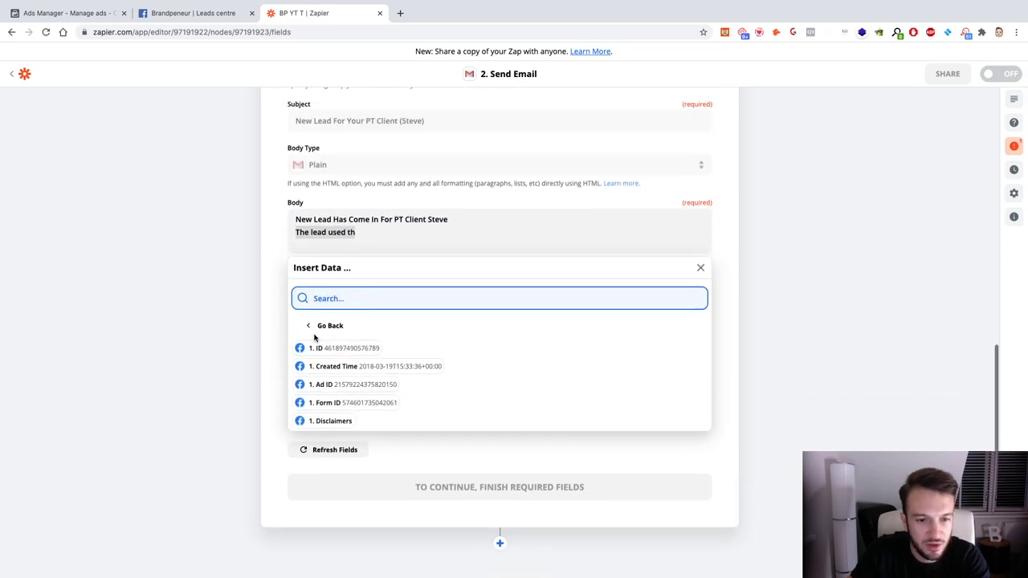
left_click(312, 330)
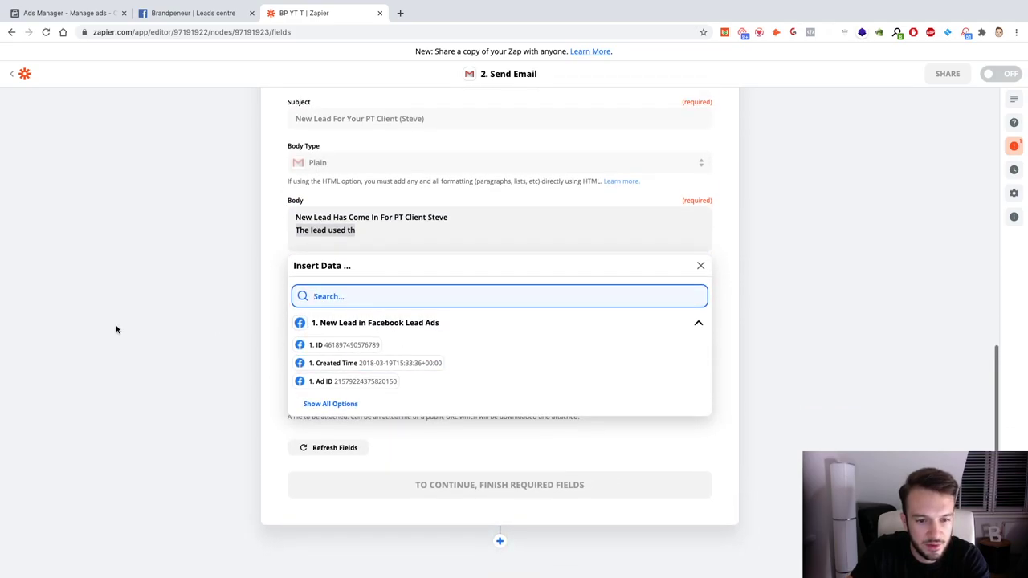
left_click(238, 328)
scroll(239, 328, "up", 10)
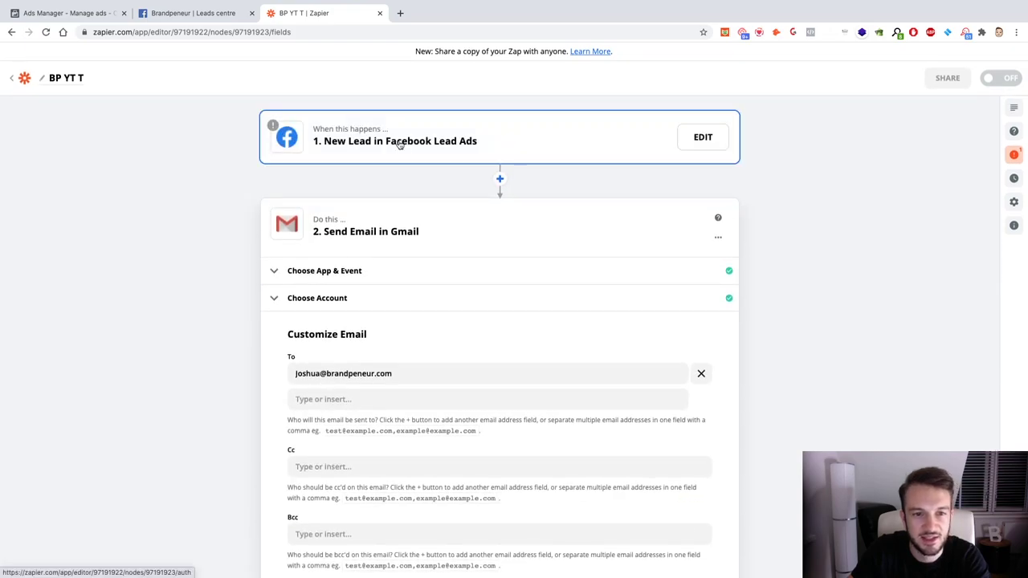
Step: Retest the Facebook Lead Ads trigger for a sample lead, then reconfirm Gmail Send Email and its account
left_click(413, 153)
left_click(492, 431)
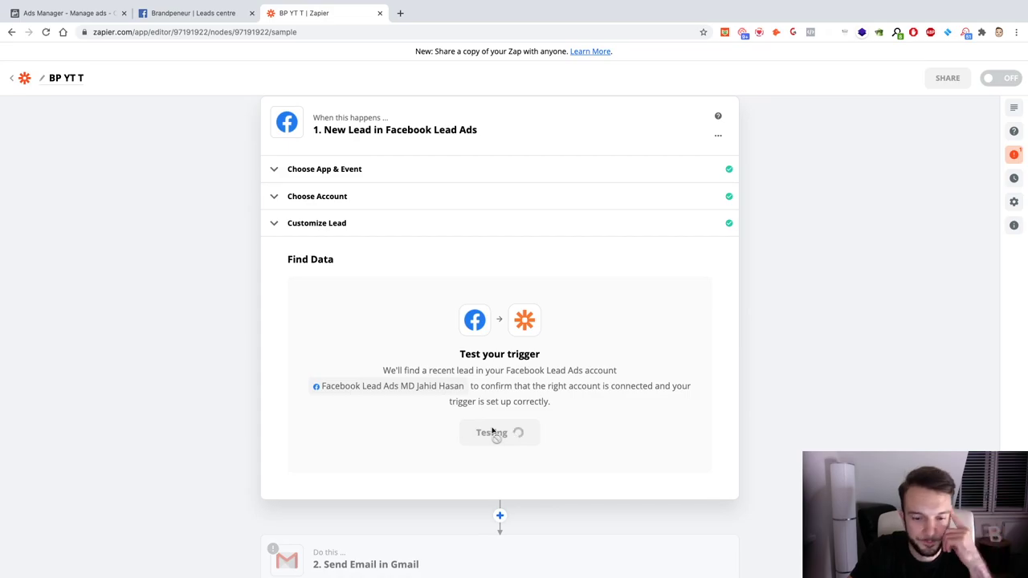
scroll(372, 407, "down", 10)
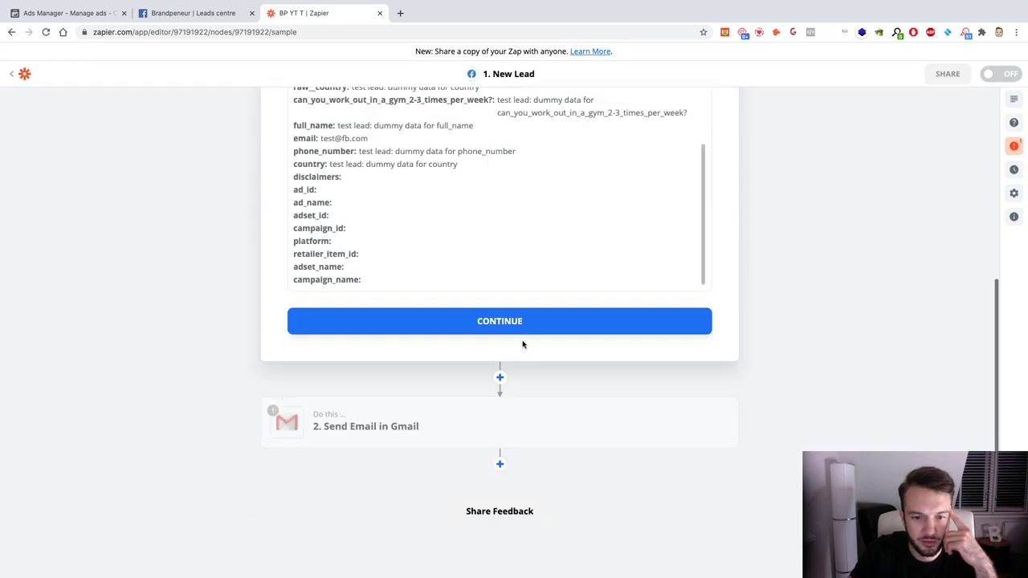
left_click(529, 328)
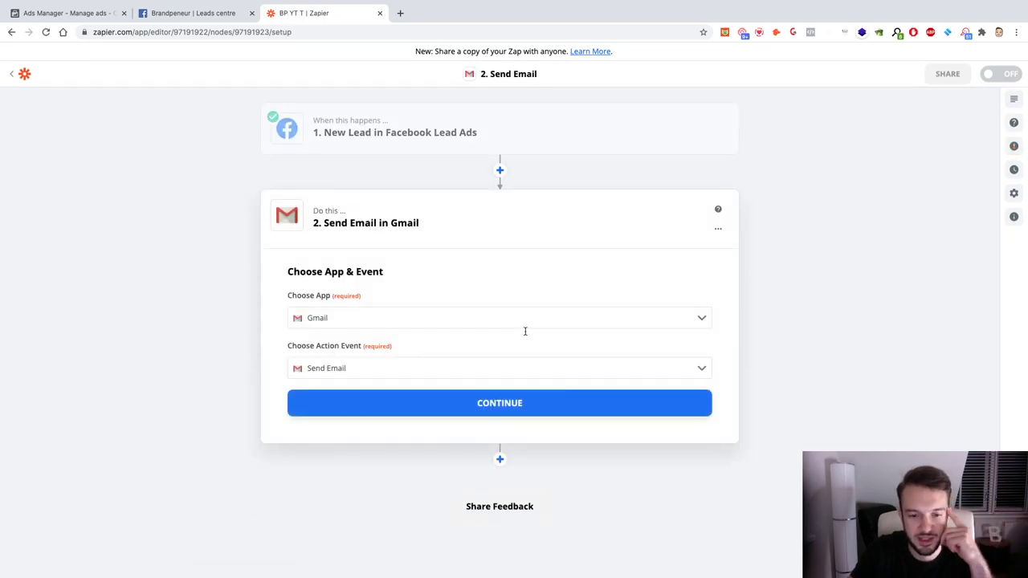
left_click(448, 414)
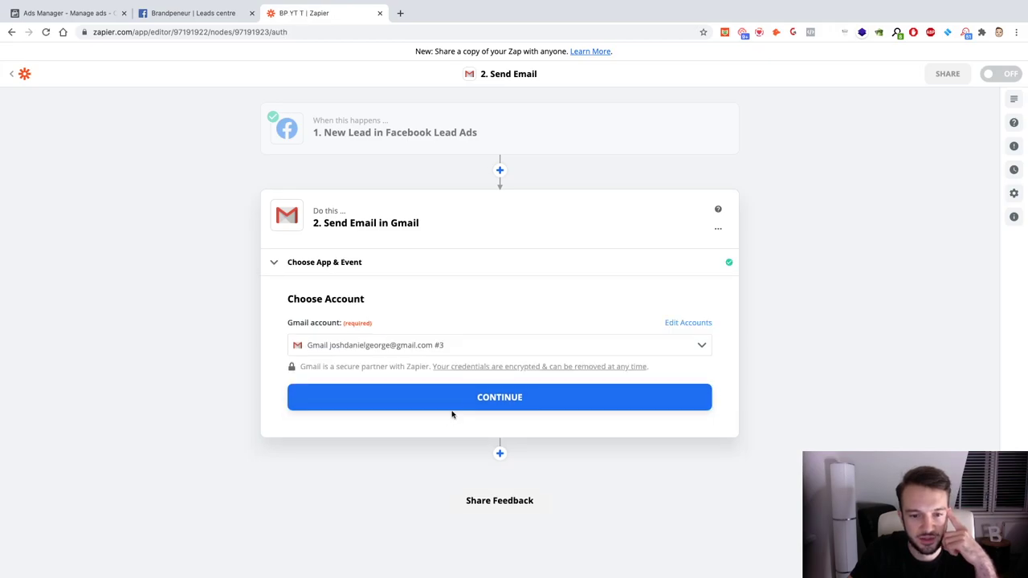
left_click(460, 402)
scroll(460, 401, "down", 6)
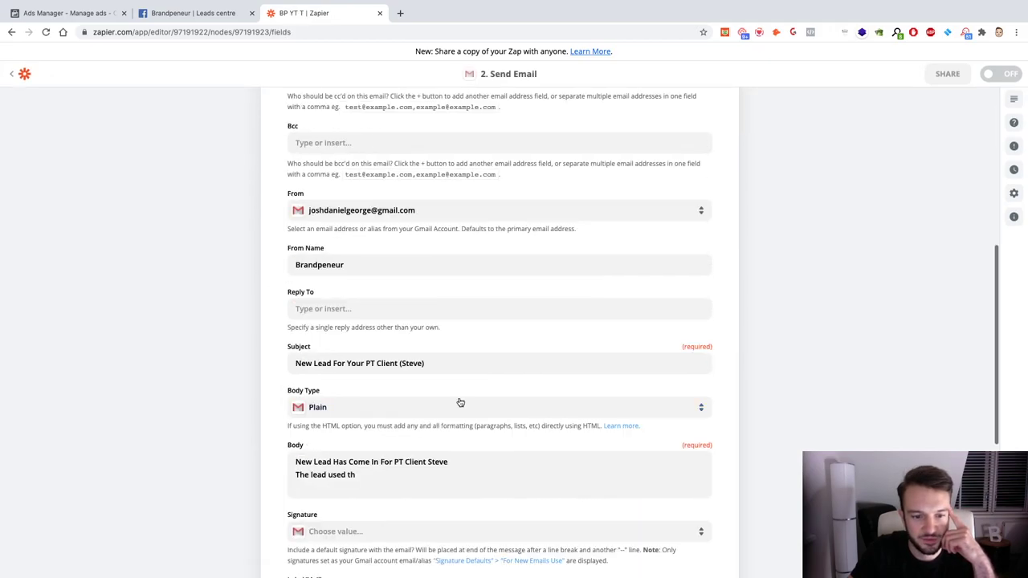
Step: Replace the second body line with Full Name plus 'has become a lead and has given us the following email address:'
scroll(460, 401, "down", 1)
left_click_drag(357, 348, 290, 352)
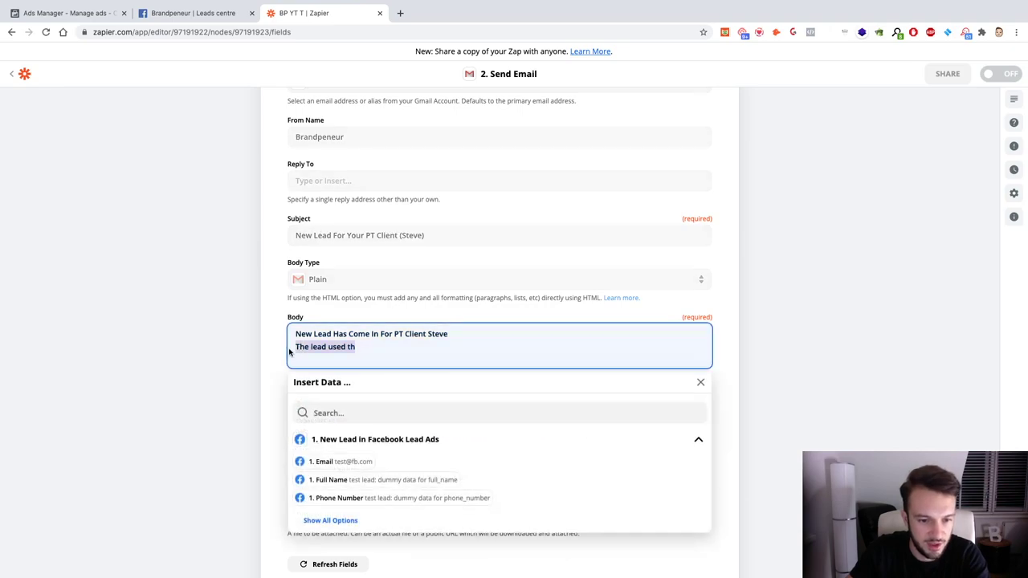
key("BackSpace")
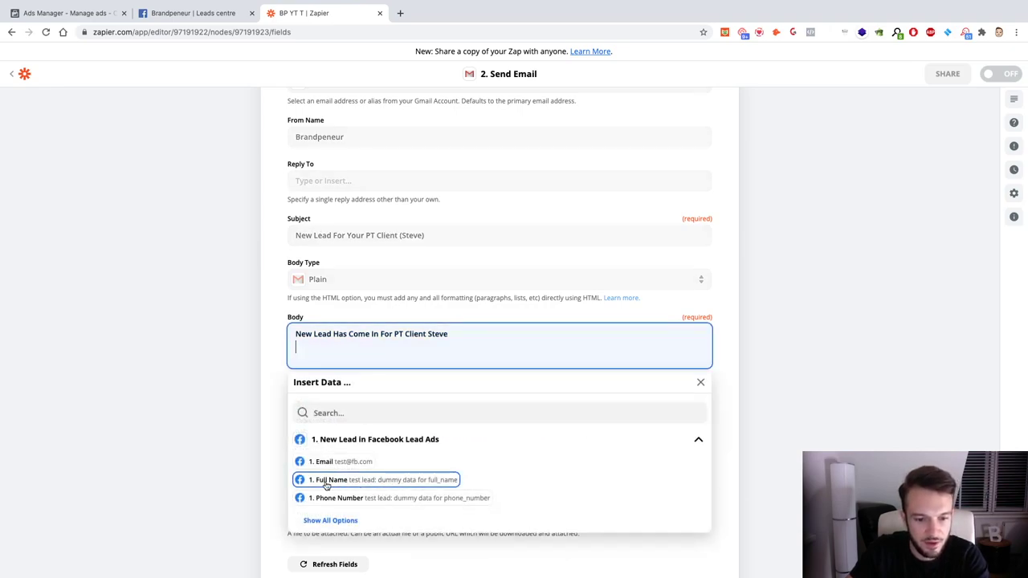
left_click(325, 482)
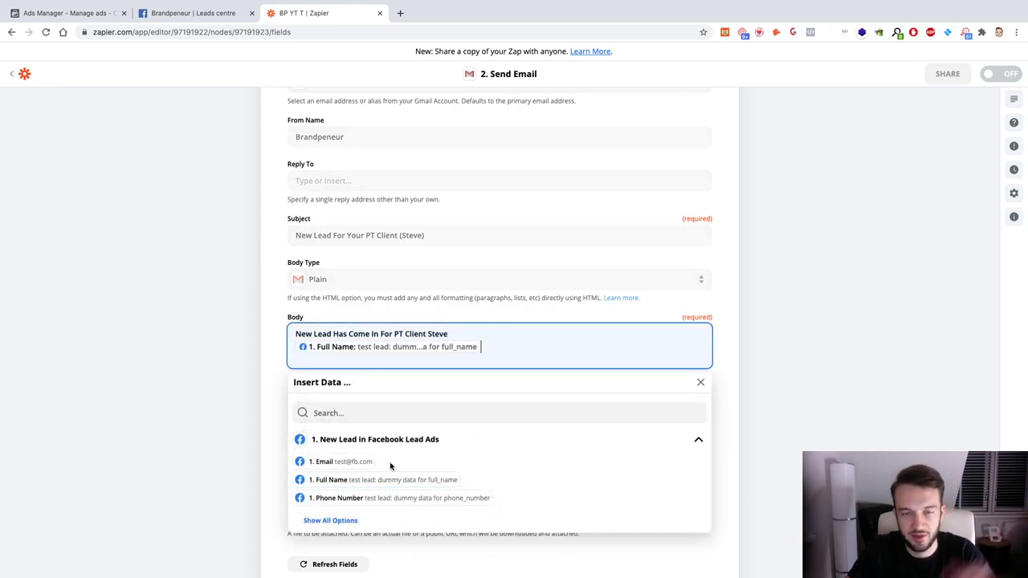
type("Has ")
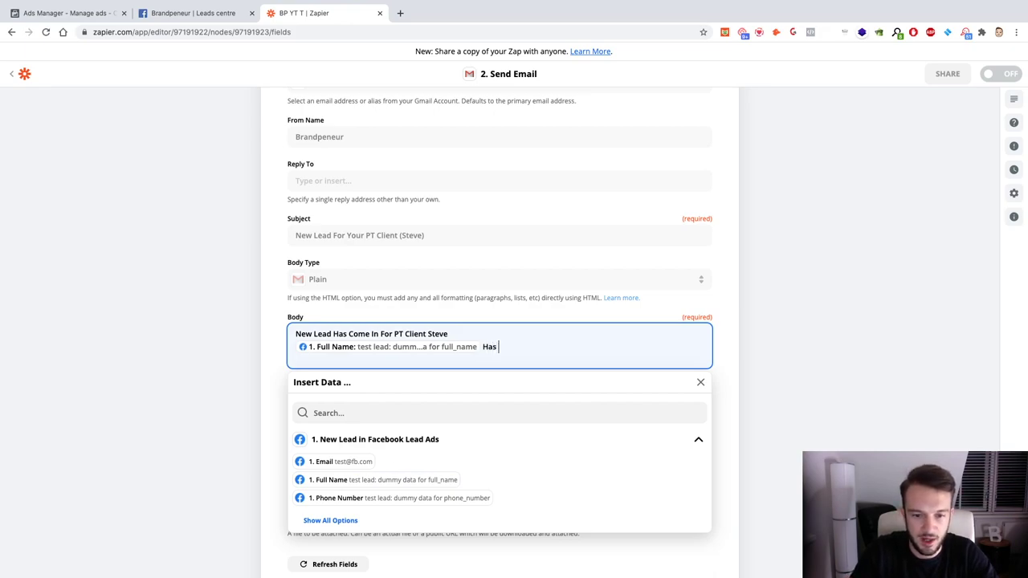
type("r")
key("BackSpace")
key("BackSpace")
key("BackSpace")
key("BackSpace")
key("BackSpace")
type("has")
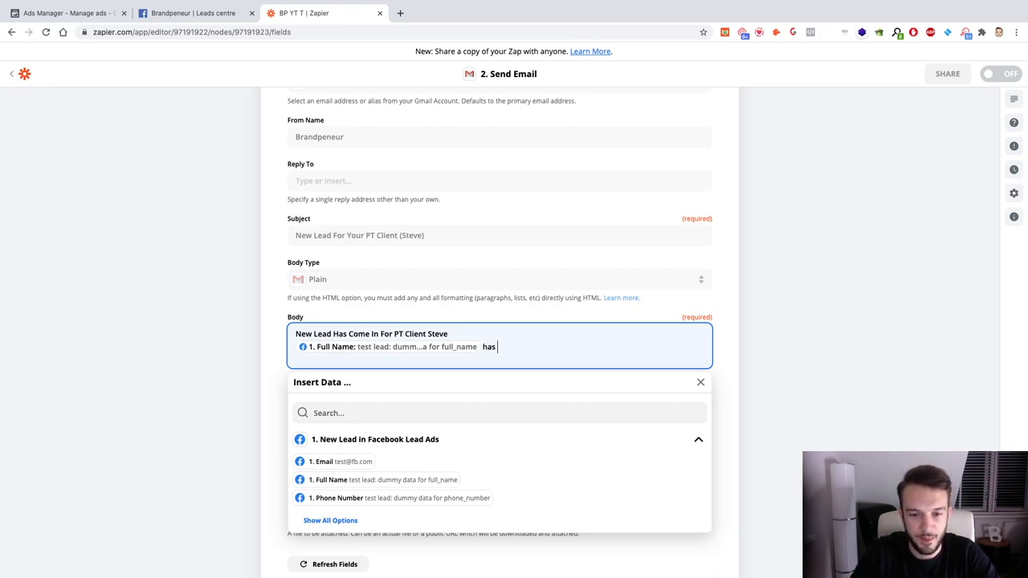
type(" become a lead and has give")
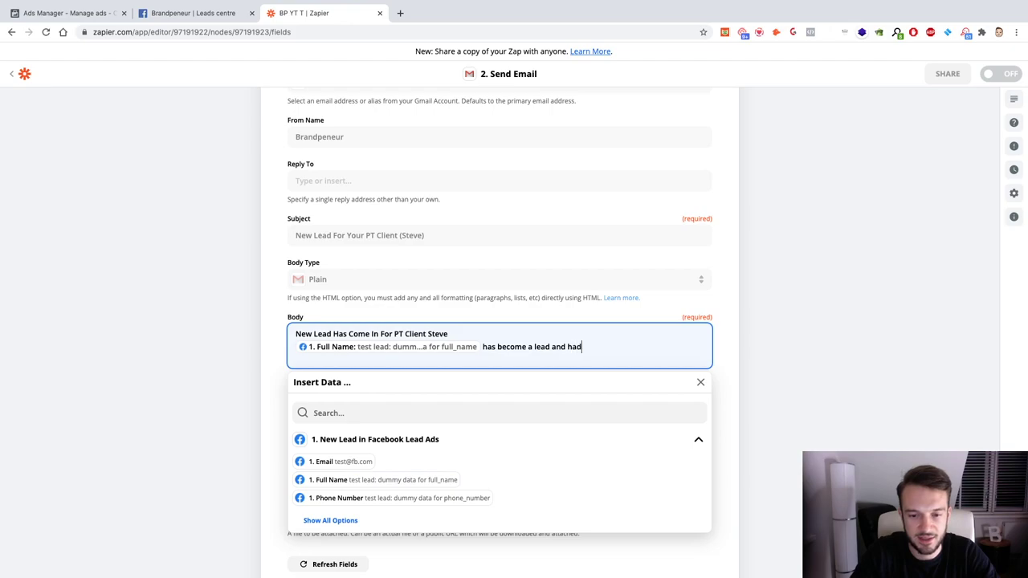
type("n us the fol")
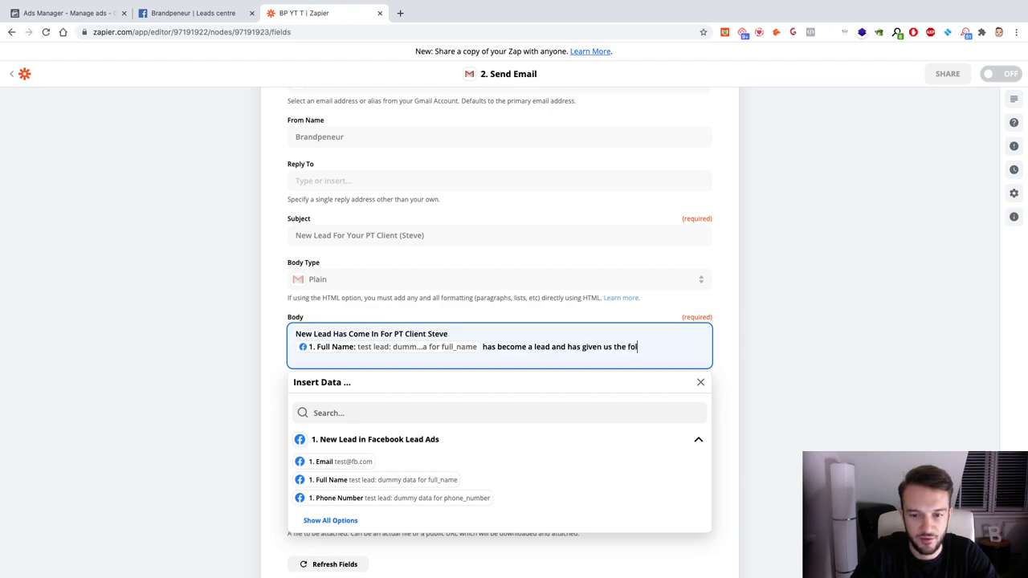
type("lowing email address:")
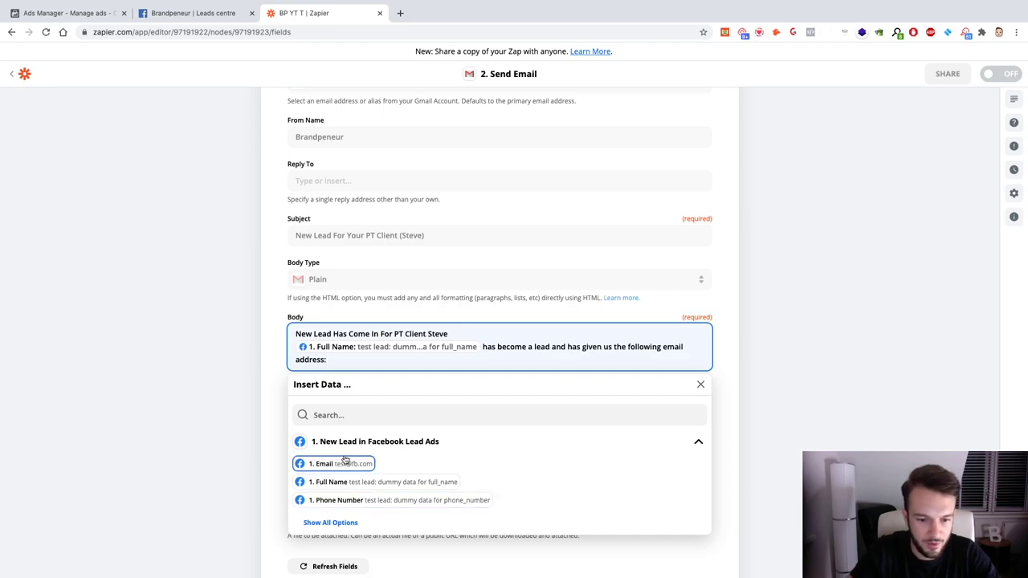
Step: Insert the lead's Email field, then 'and phone number:' followed by the Phone Number field
left_click(337, 463)
type("and phne")
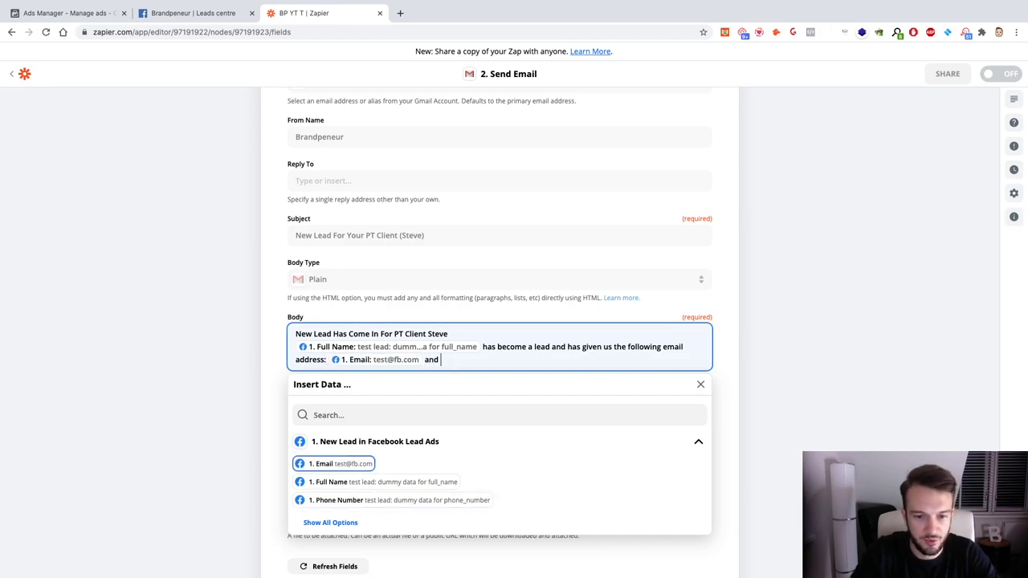
key("BackSpace")
key("BackSpace")
type("one number:")
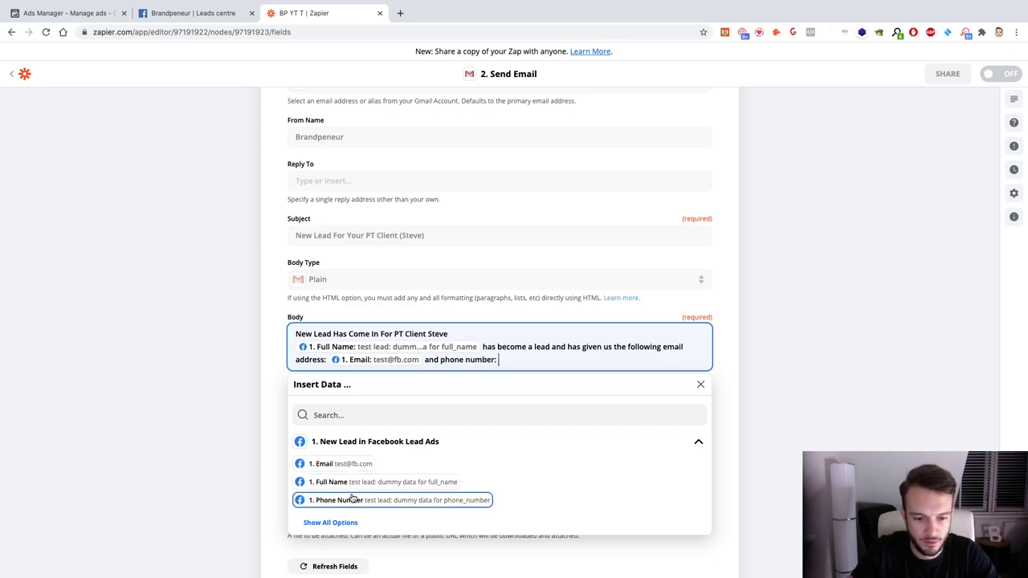
left_click(348, 499)
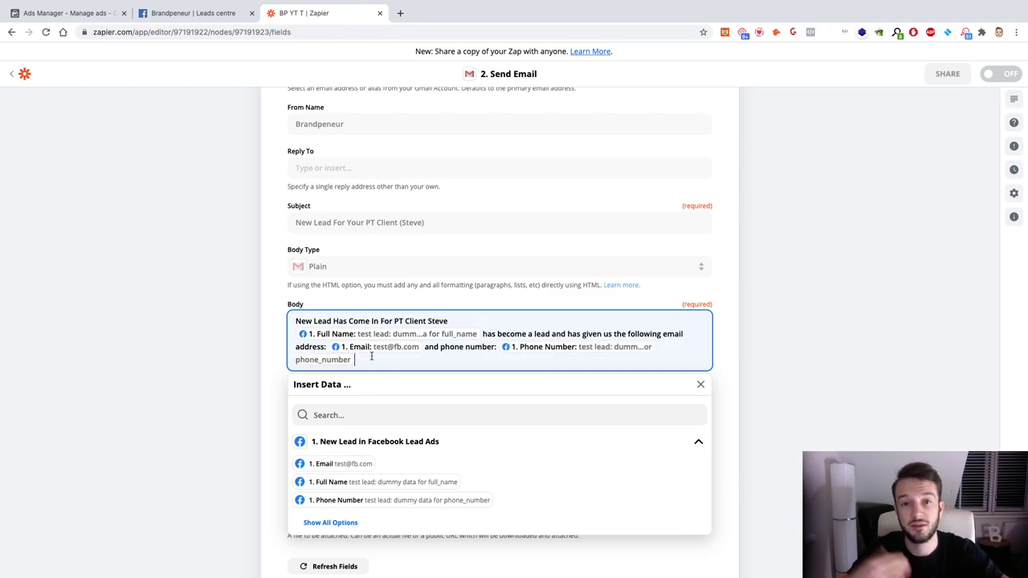
Step: Finish the Gmail action's email body and continue to the test stage
left_click(265, 347)
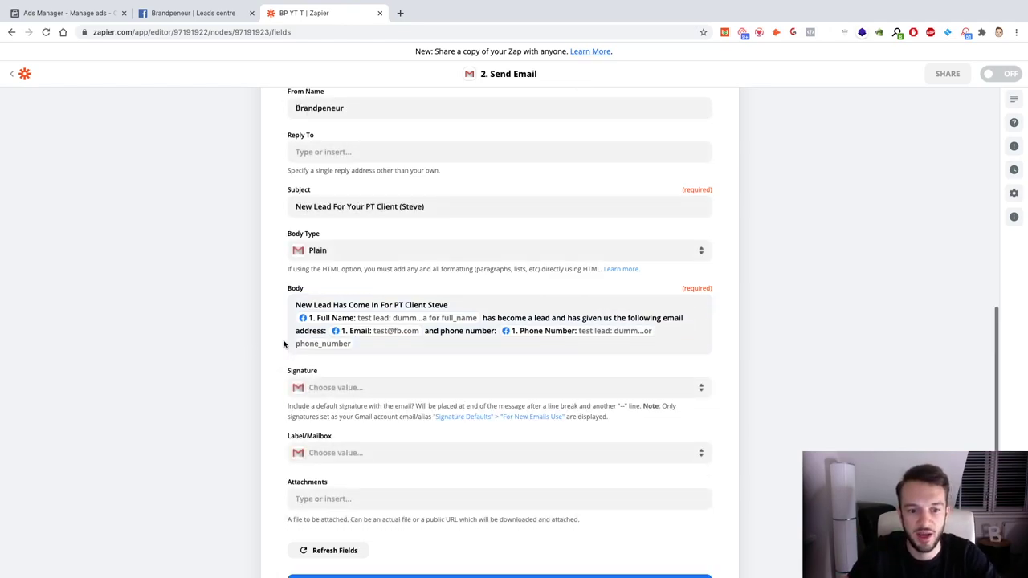
scroll(427, 342, "down", 5)
left_click(505, 416)
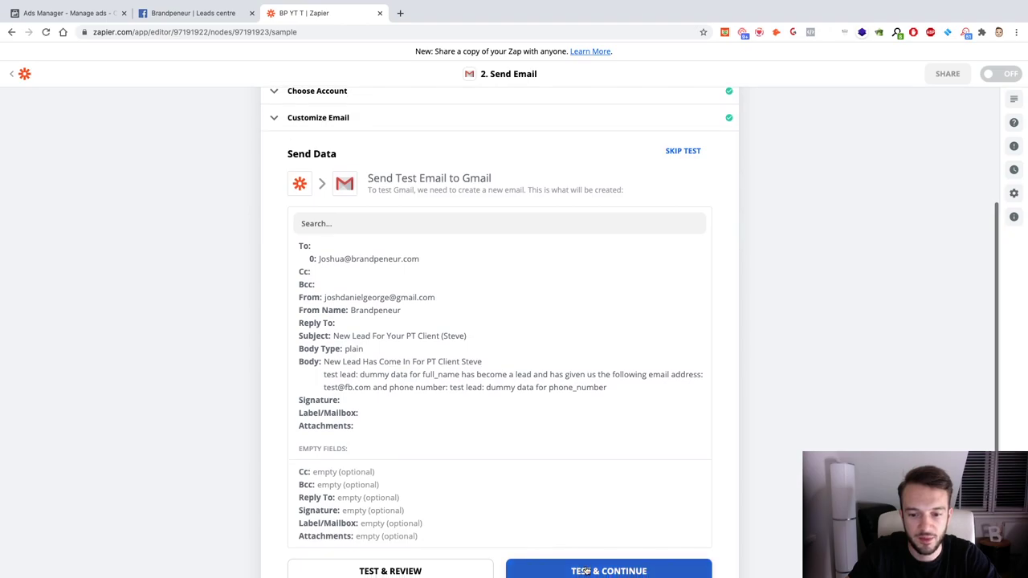
Step: Send the test email and check the received message's lead name, email and phone in Mail
left_click(548, 558)
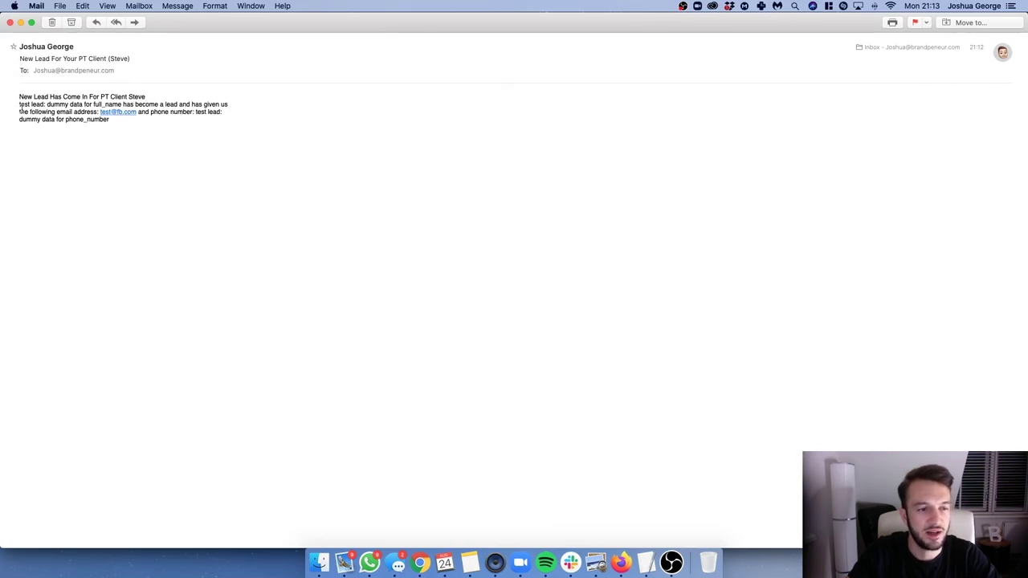
left_click_drag(16, 98, 104, 137)
left_click(160, 155)
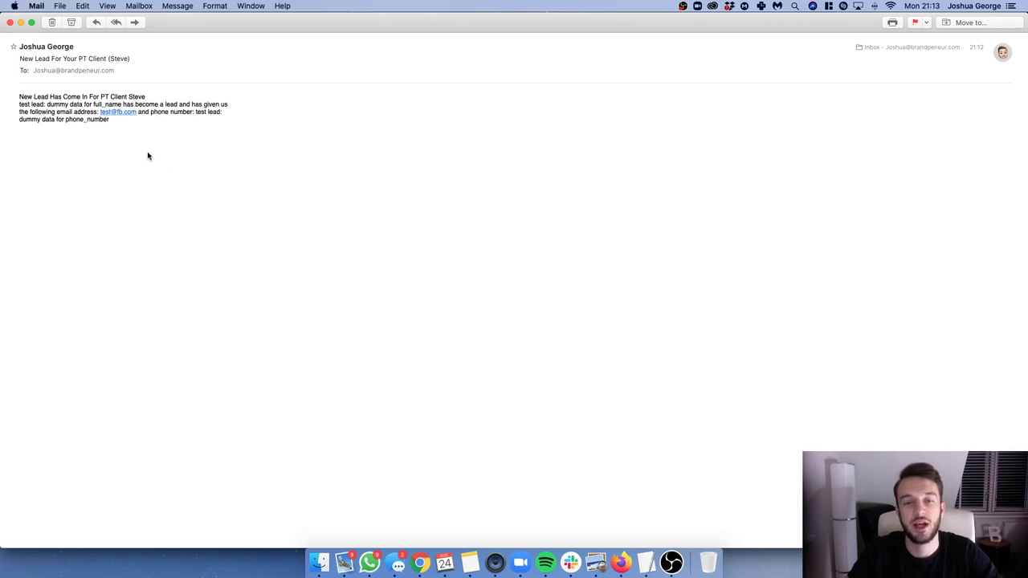